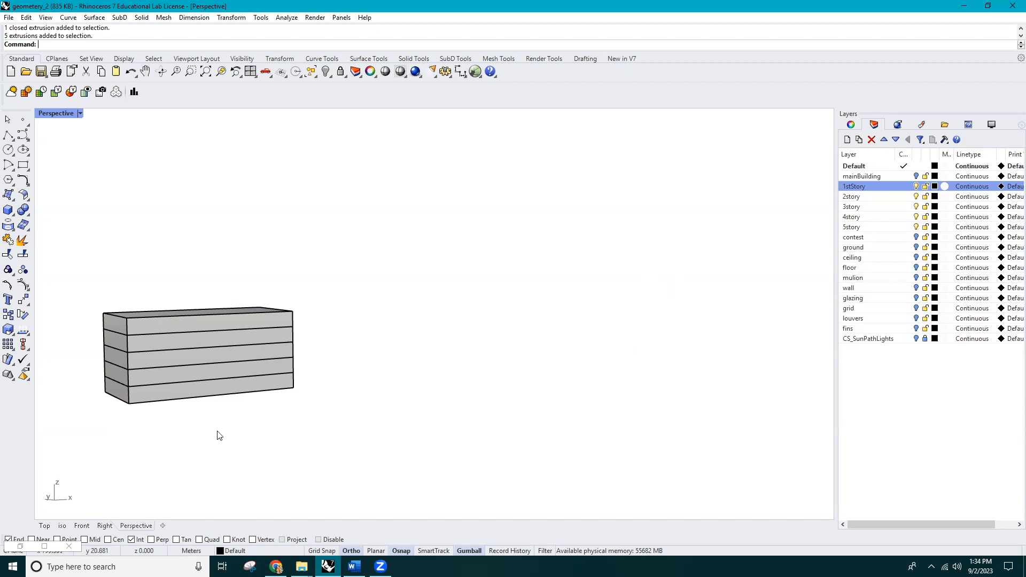
pyautogui.click(138, 394)
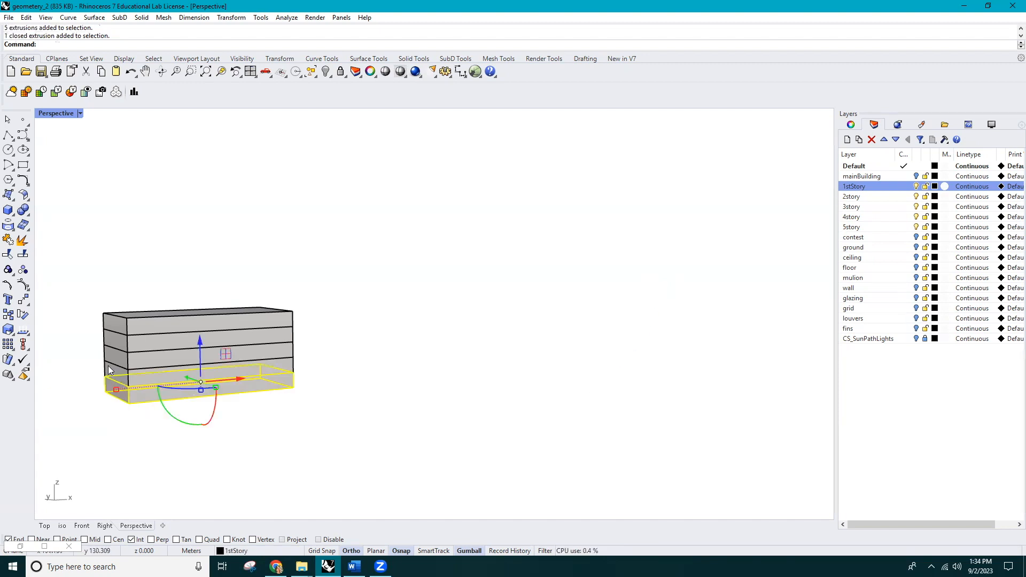
pyautogui.click(106, 360)
pyautogui.click(106, 356)
pyautogui.click(97, 400)
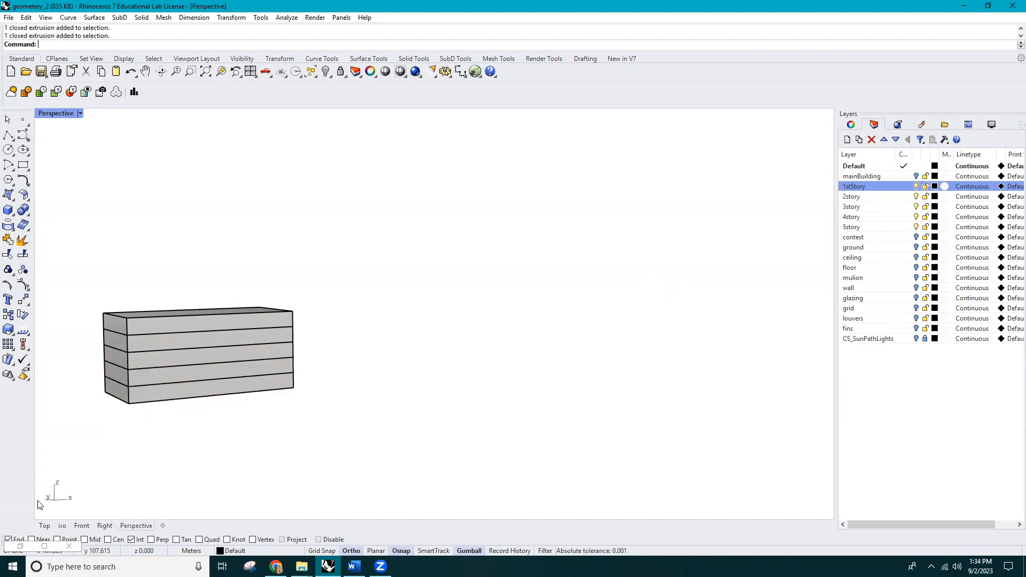
# Switch to the Grasshopper Lab 2 definition and widen its window over the Rhino viewport
pyautogui.click(20, 547)
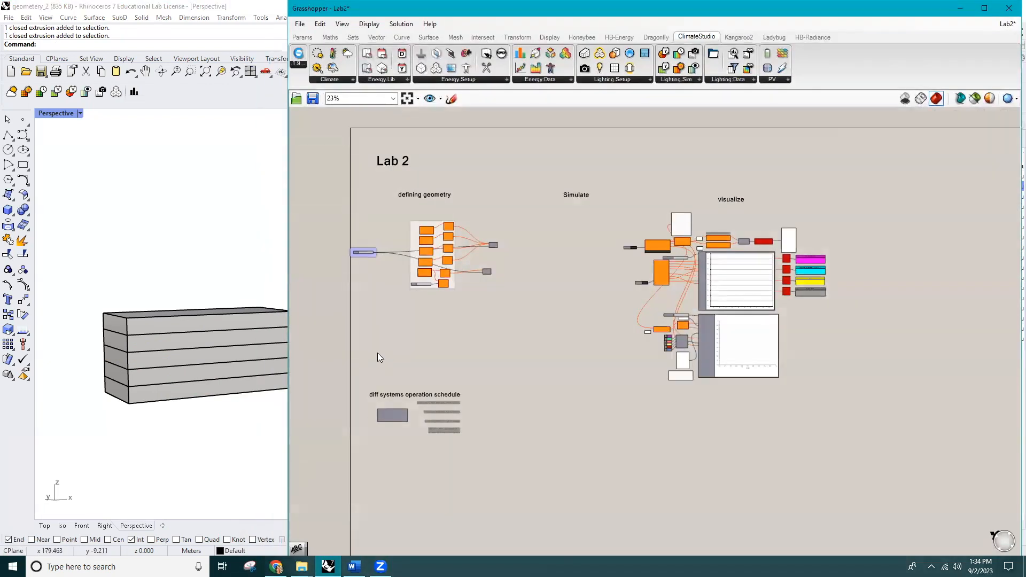
pyautogui.moveTo(346, 223); pyautogui.dragTo(362, 279, button='right')
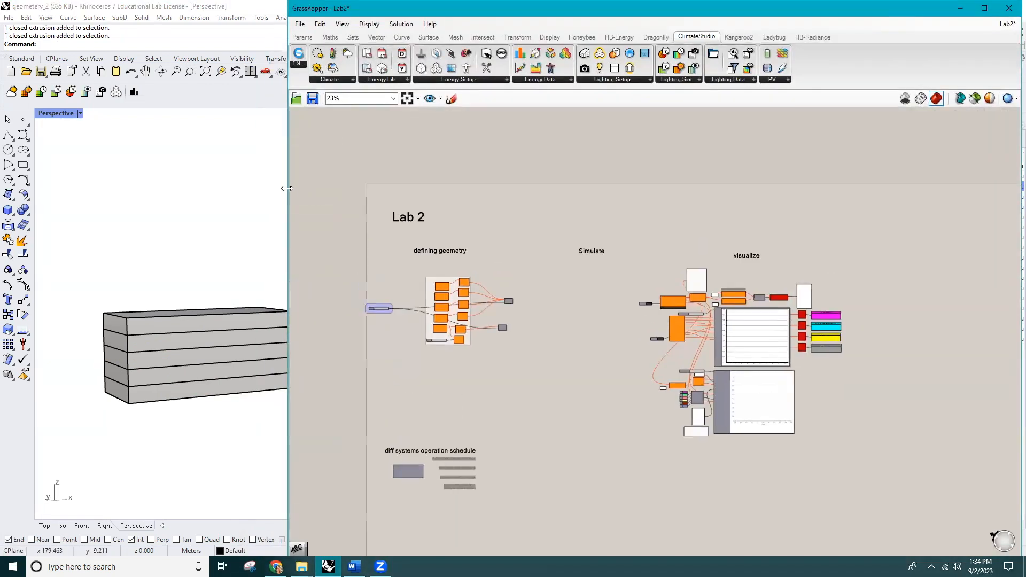
pyautogui.moveTo(64, 182); pyautogui.dragTo(64, 48)
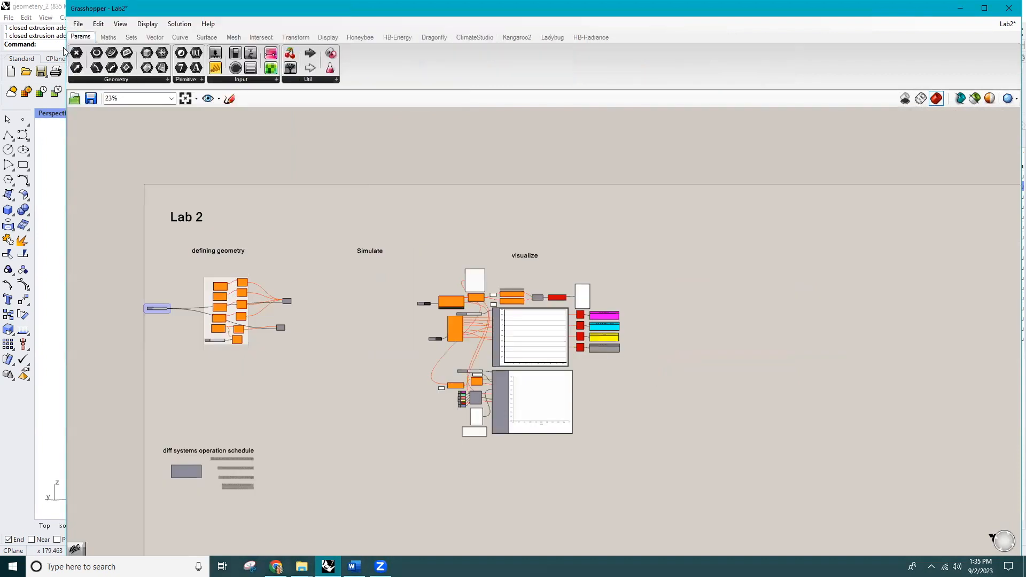
# Add a Brep parameter between the WWR slider and the Deconstruct Brep group, and paste four copies of it
pyautogui.moveTo(147, 68); pyautogui.dragTo(206, 266)
pyautogui.scroll(7, 188, 280)
pyautogui.moveTo(365, 229); pyautogui.dragTo(362, 460)
pyautogui.hotkey('ctrl', 'c')
pyautogui.hotkey('ctrl', 'v')
pyautogui.hotkey('ctrl', 'v')
pyautogui.hotkey('ctrl', 'v')
pyautogui.hotkey('ctrl', 'v')
# Distribute the five Brep parameters evenly in a vertical column
pyautogui.moveTo(410, 205); pyautogui.dragTo(343, 487)
pyautogui.click(362, 244)
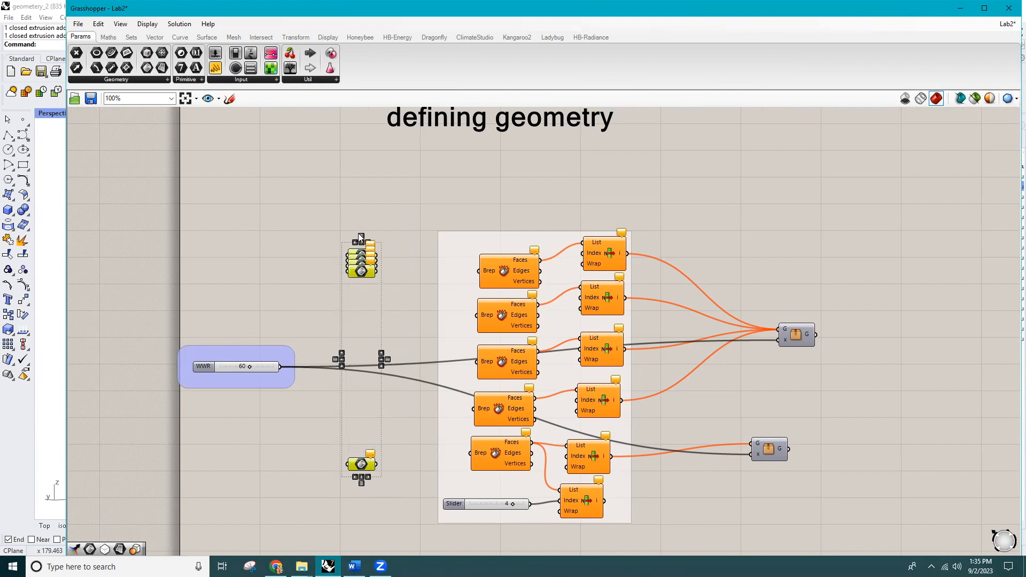
pyautogui.click(361, 237)
pyautogui.click(307, 299)
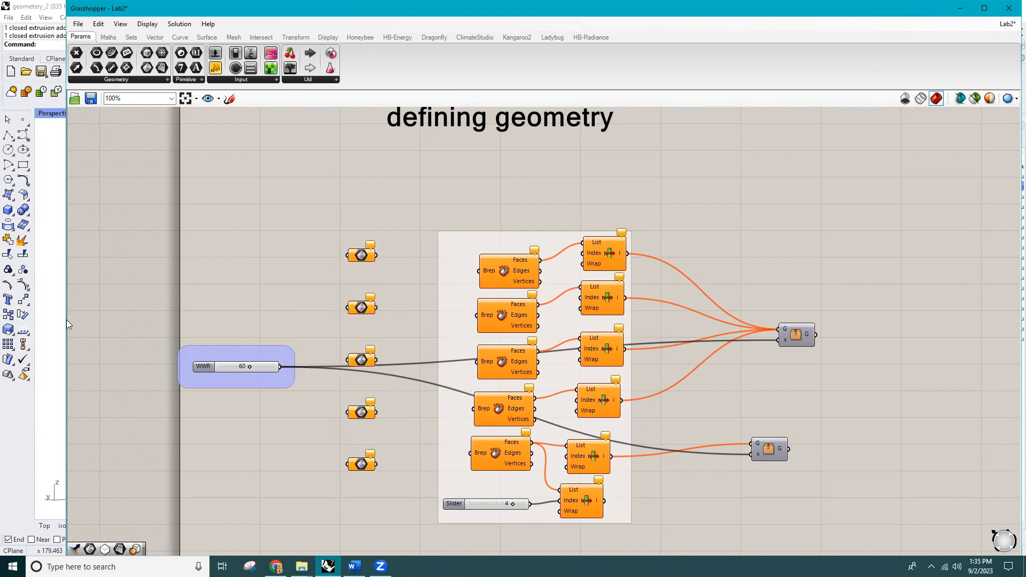
# Assign the topmost story of the Rhino building to the first Brep parameter as a single Brep
pyautogui.moveTo(298, 319); pyautogui.dragTo(298, 318)
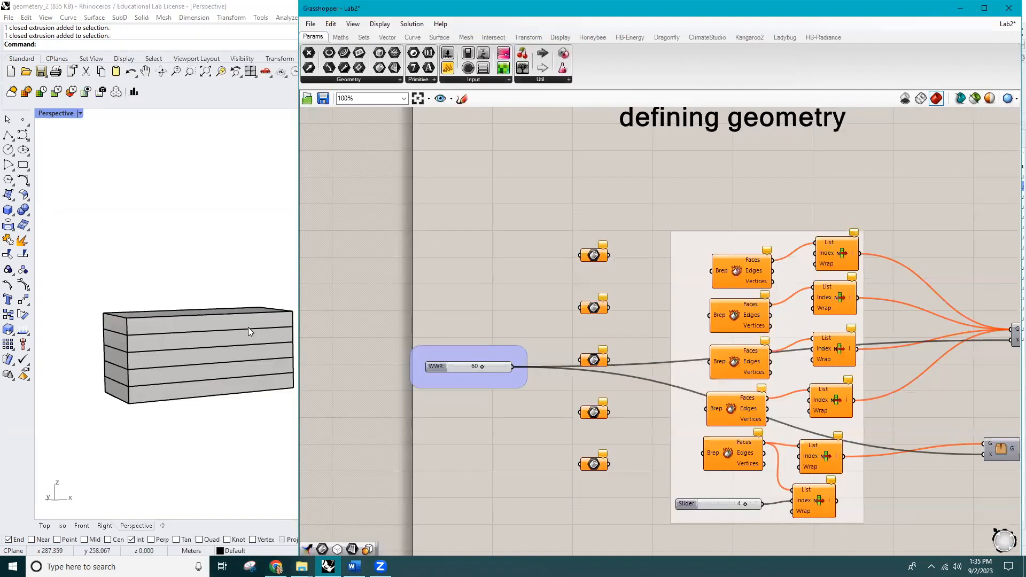
pyautogui.click(173, 316)
pyautogui.click(592, 257)
pyautogui.rightClick(591, 260)
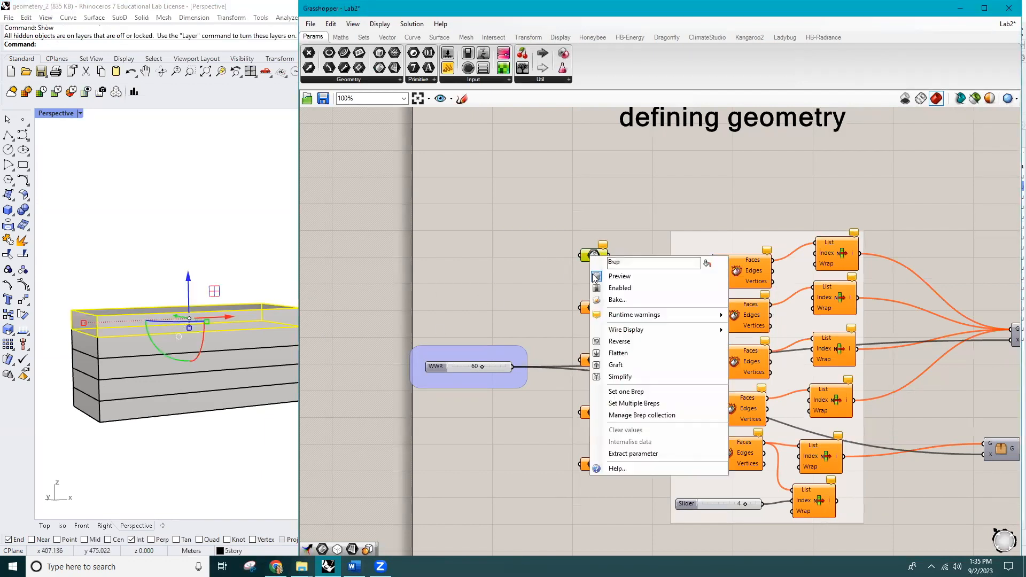
pyautogui.click(639, 396)
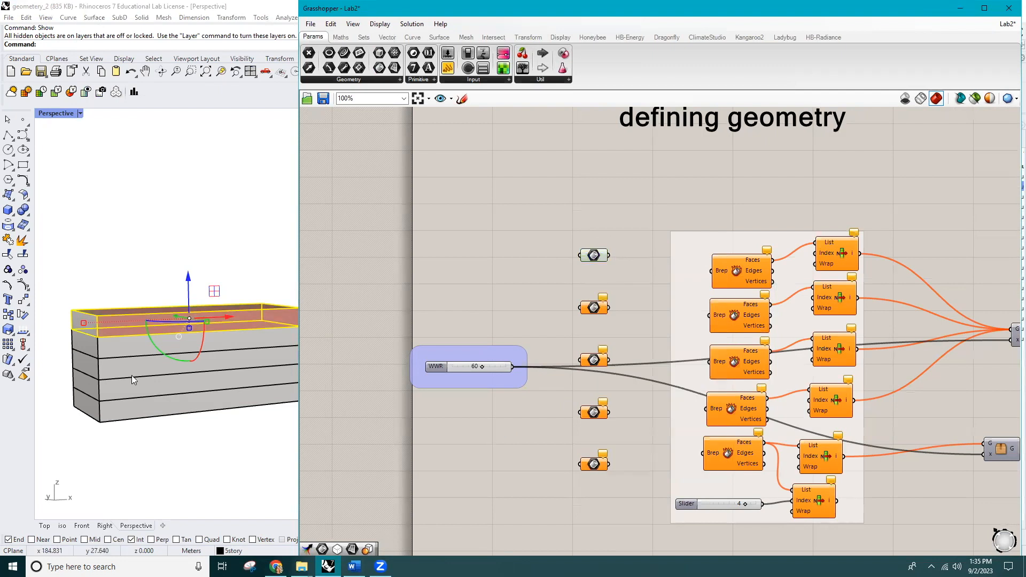
pyautogui.click(129, 353)
pyautogui.click(177, 260)
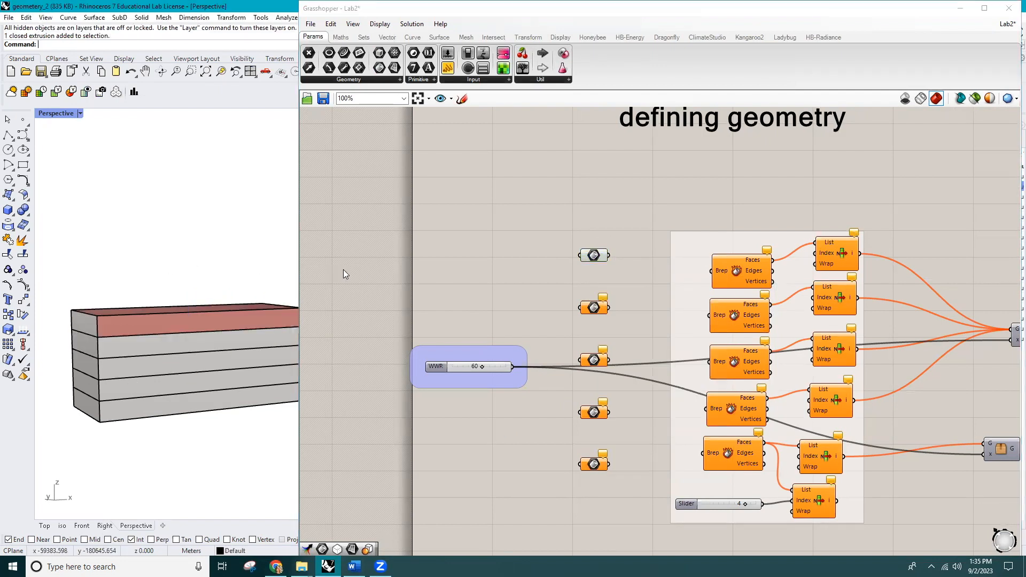
# Assign the fourth story of the Rhino building to the second Brep parameter as a single Brep
pyautogui.scroll(-3, 208, 299)
pyautogui.moveTo(208, 306); pyautogui.dragTo(196, 327, button='right')
pyautogui.click(196, 307)
pyautogui.click(152, 396)
pyautogui.scroll(2, 166, 305)
pyautogui.click(179, 324)
pyautogui.rightClick(591, 306)
pyautogui.click(631, 442)
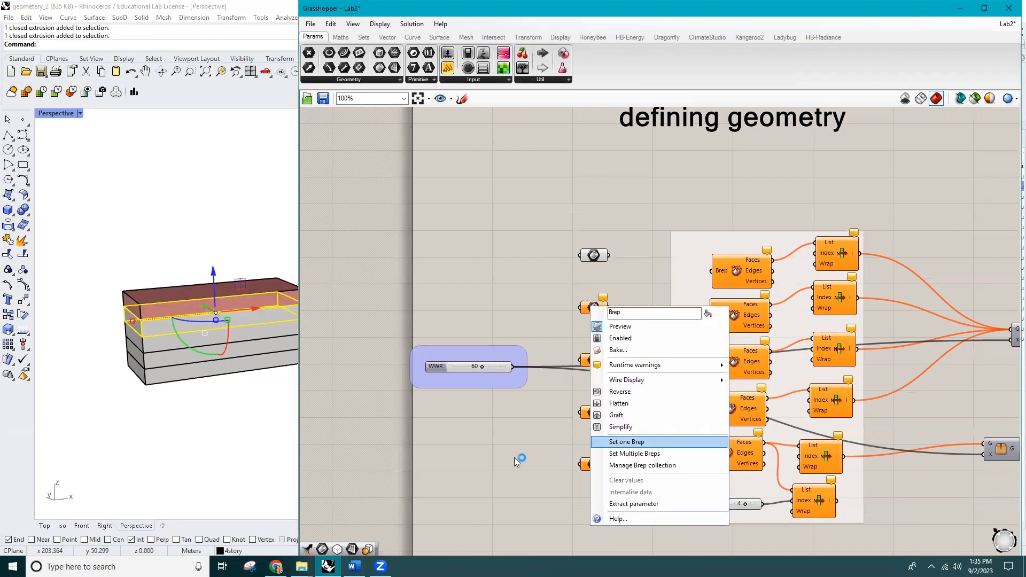
# Assign the building's third story to the third Brep parameter as a single Brep
pyautogui.moveTo(398, 450); pyautogui.dragTo(278, 453, button='right')
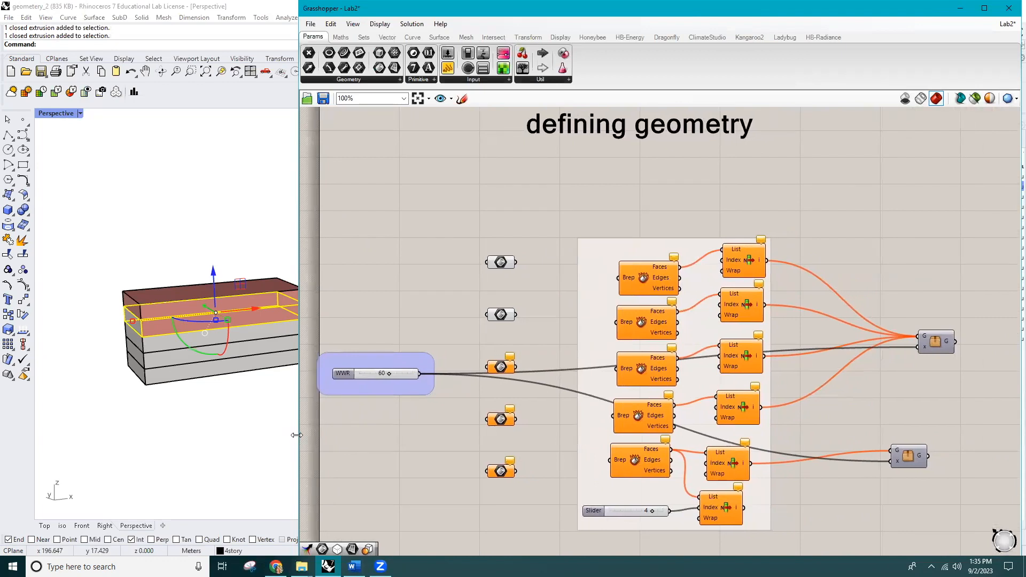
pyautogui.moveTo(358, 429); pyautogui.dragTo(361, 428)
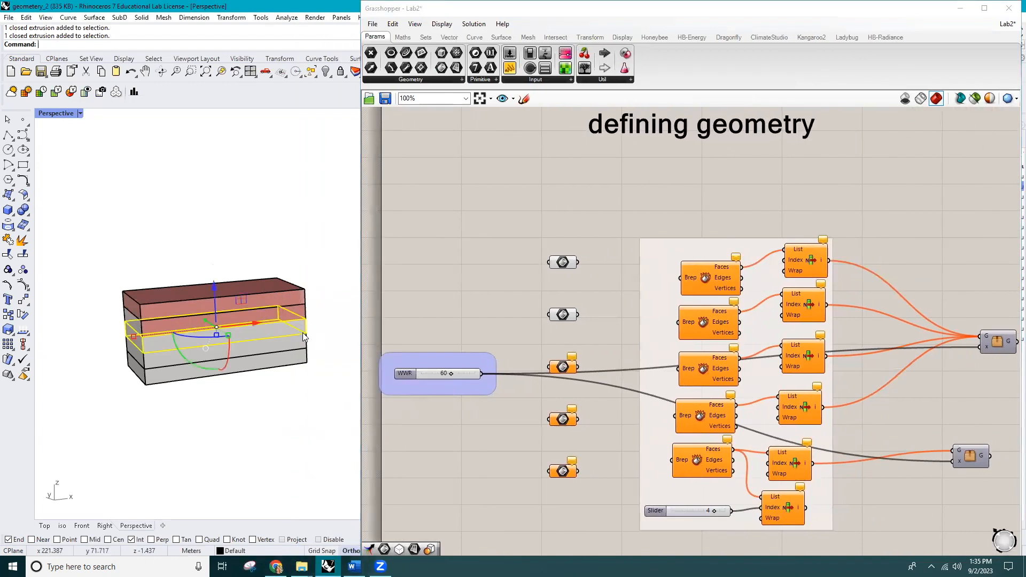
pyautogui.rightClick(561, 366)
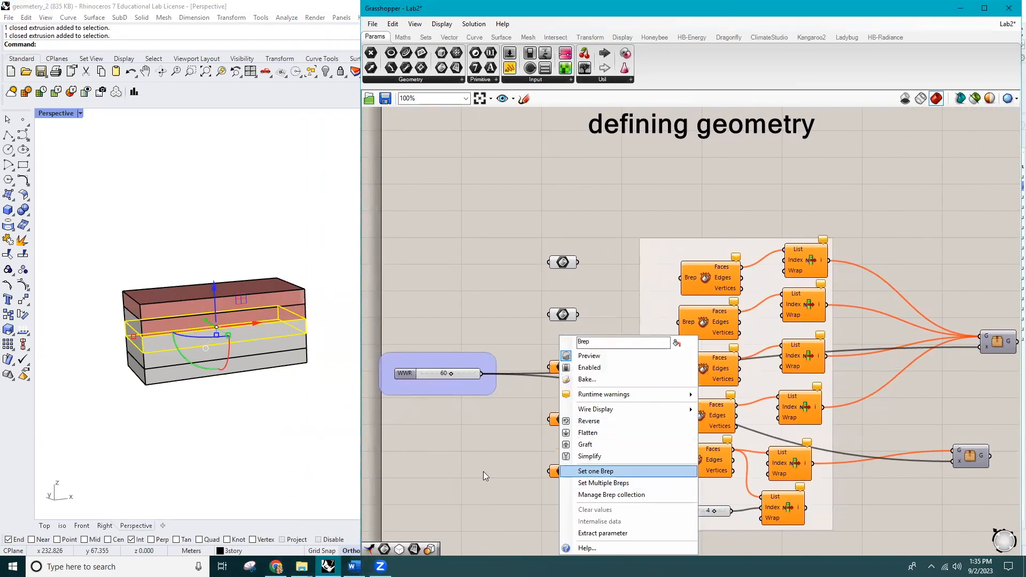
pyautogui.click(588, 470)
# Assign the building's second story to the fourth Brep parameter as a single Brep
pyautogui.click(279, 343)
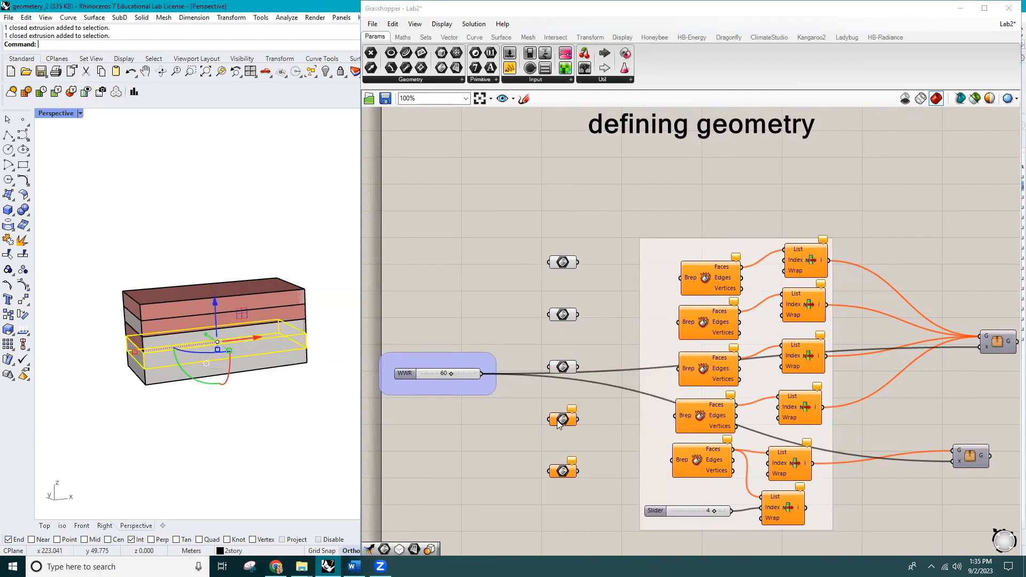
pyautogui.rightClick(561, 421)
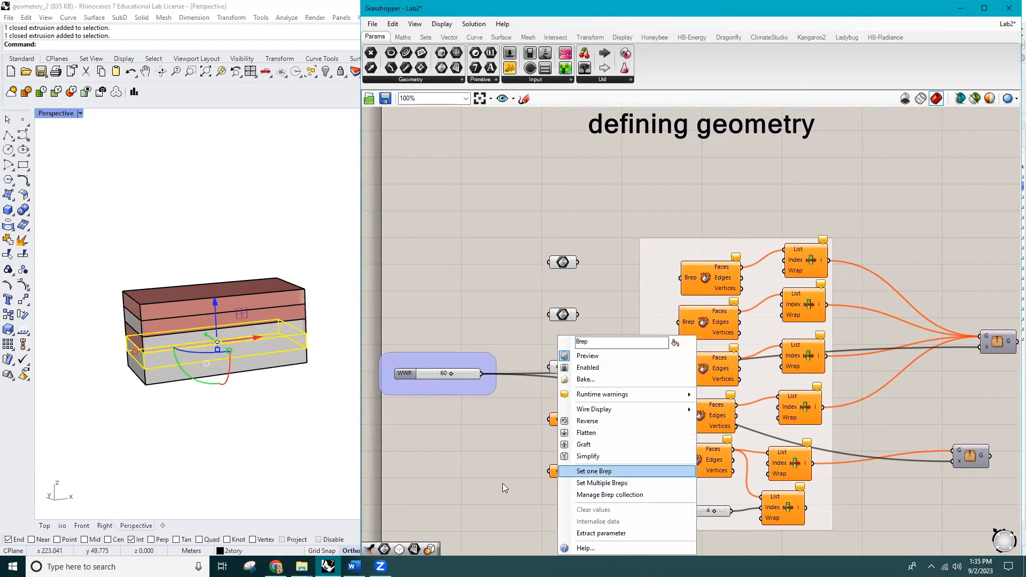
pyautogui.click(588, 471)
# Assign the building's ground-level story to the fifth Brep parameter and hide all five story extrusions in Rhino
pyautogui.click(282, 358)
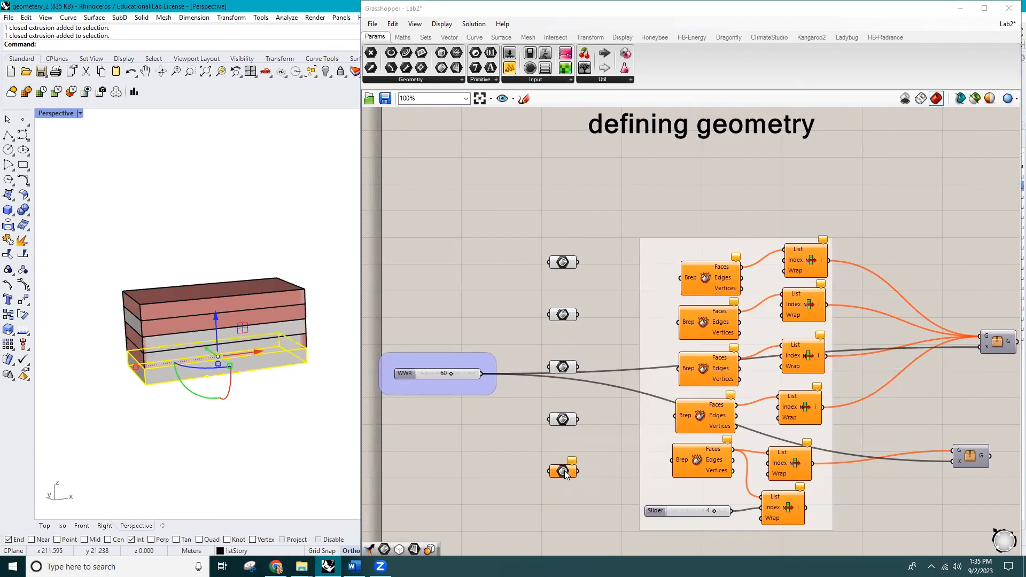
pyautogui.rightClick(562, 471)
pyautogui.click(601, 472)
pyautogui.moveTo(314, 260); pyautogui.dragTo(258, 387)
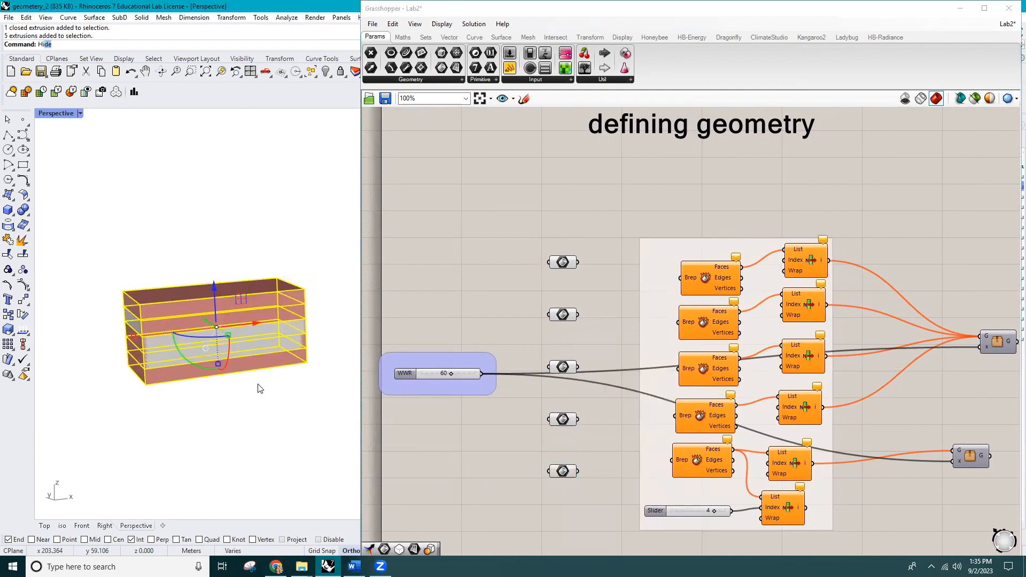
pyautogui.press('Return')
# Connect each of the five Brep parameters to the Brep input of its neighbouring Deconstruct Brep component
pyautogui.moveTo(556, 364); pyautogui.dragTo(490, 324, button='right')
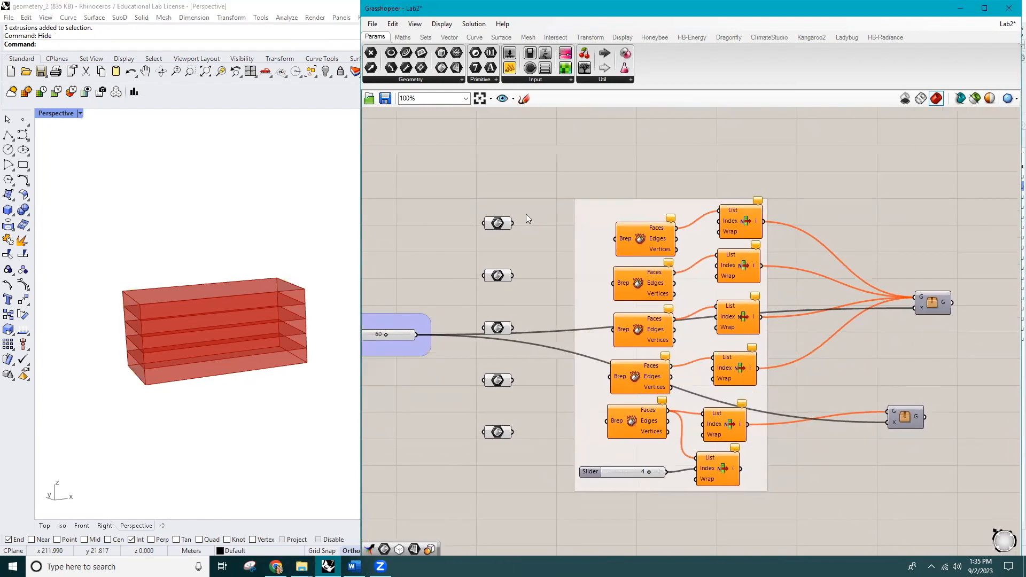
pyautogui.moveTo(513, 224); pyautogui.dragTo(615, 238)
pyautogui.moveTo(607, 287); pyautogui.dragTo(512, 275)
pyautogui.moveTo(512, 328); pyautogui.dragTo(614, 329)
pyautogui.moveTo(512, 380); pyautogui.dragTo(611, 376)
pyautogui.moveTo(517, 434); pyautogui.dragTo(607, 421)
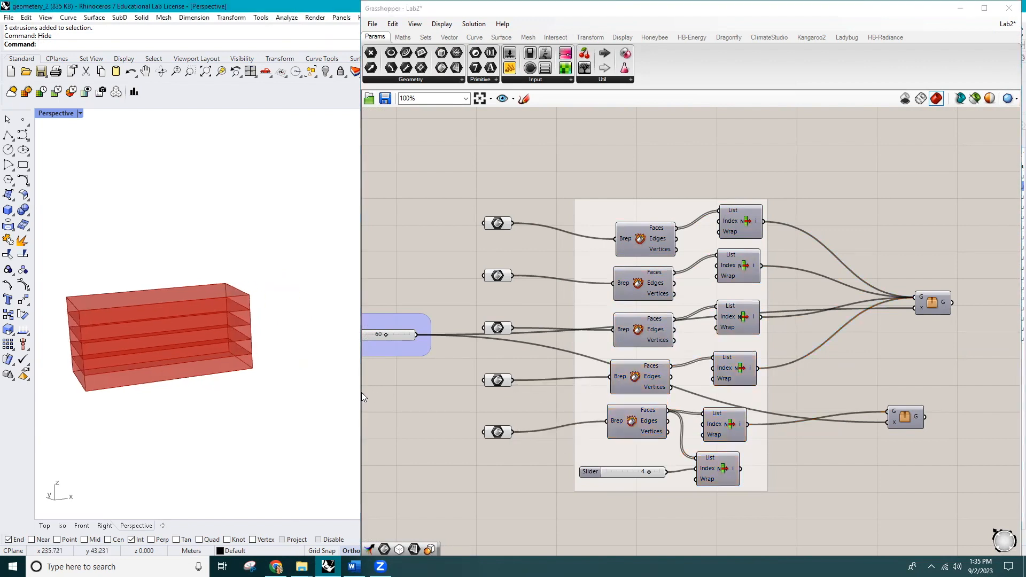
# Widen the Grasshopper window and turn off the preview of the five Brep parameters
pyautogui.moveTo(358, 392); pyautogui.dragTo(242, 377)
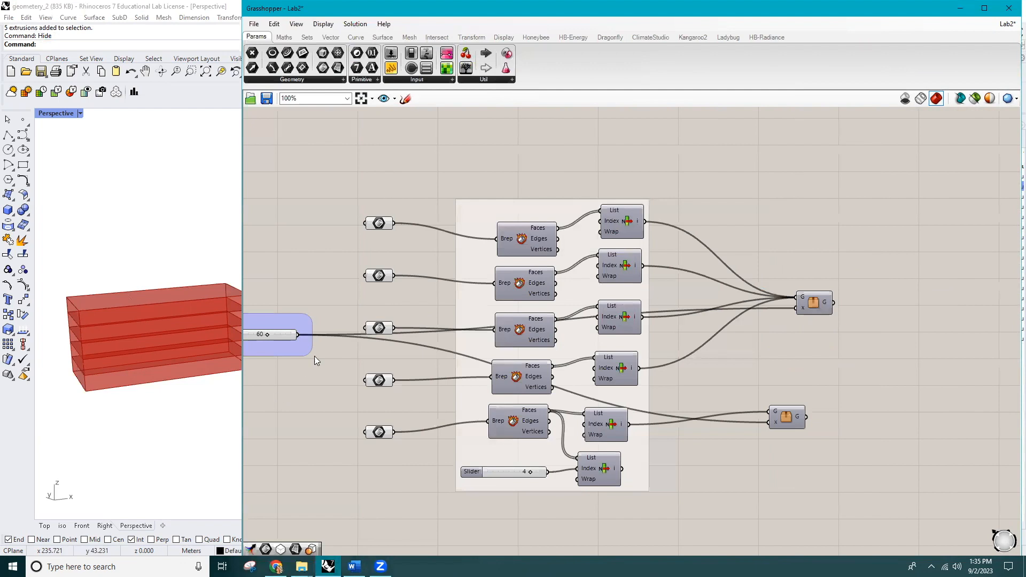
pyautogui.moveTo(370, 456); pyautogui.dragTo(419, 192)
pyautogui.middleClick(377, 433)
pyautogui.click(332, 429)
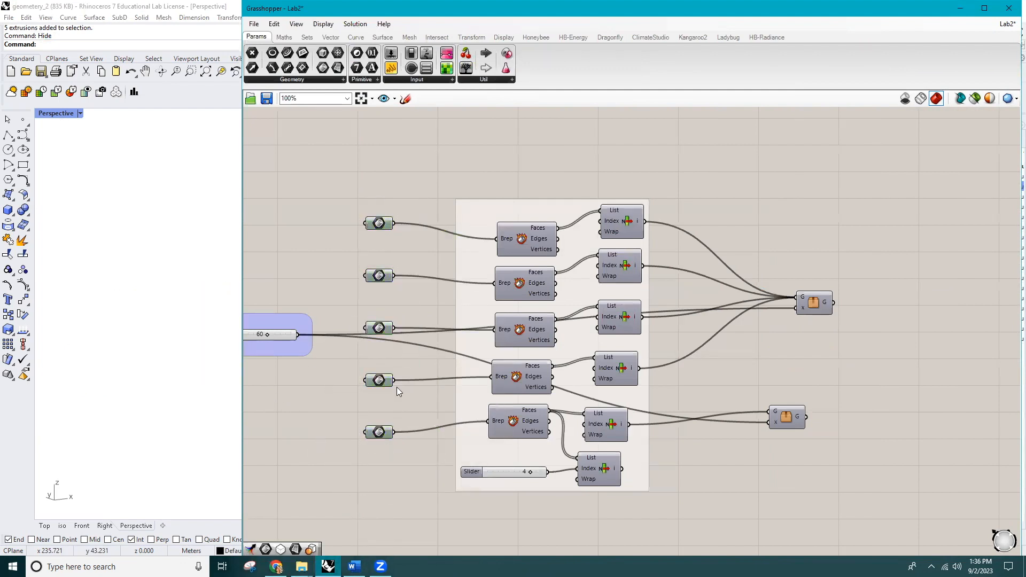
# Add a ClimateStudio CS Model Maker component beyond the upper component fed by the WWR slider
pyautogui.click(652, 39)
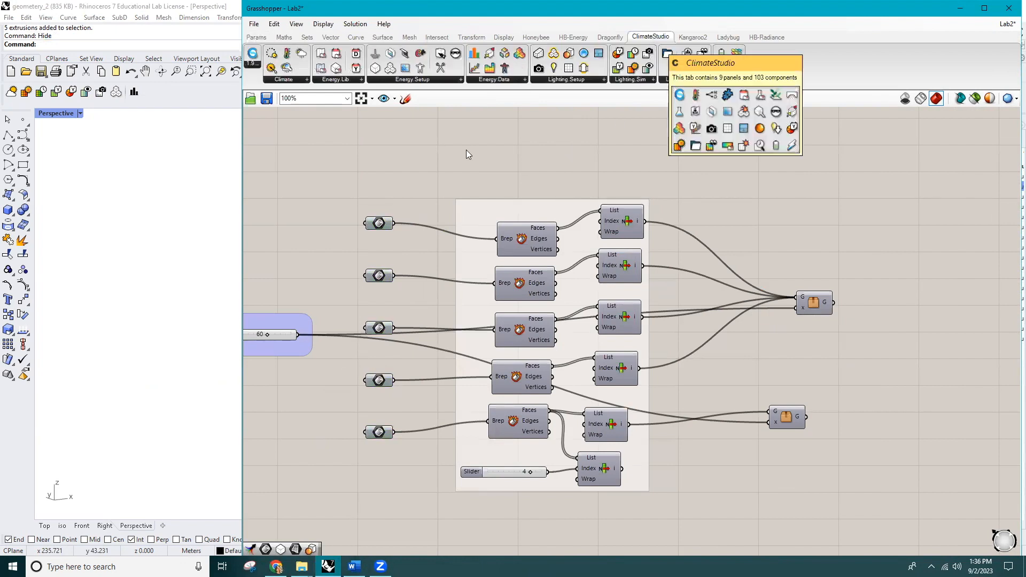
pyautogui.click(398, 81)
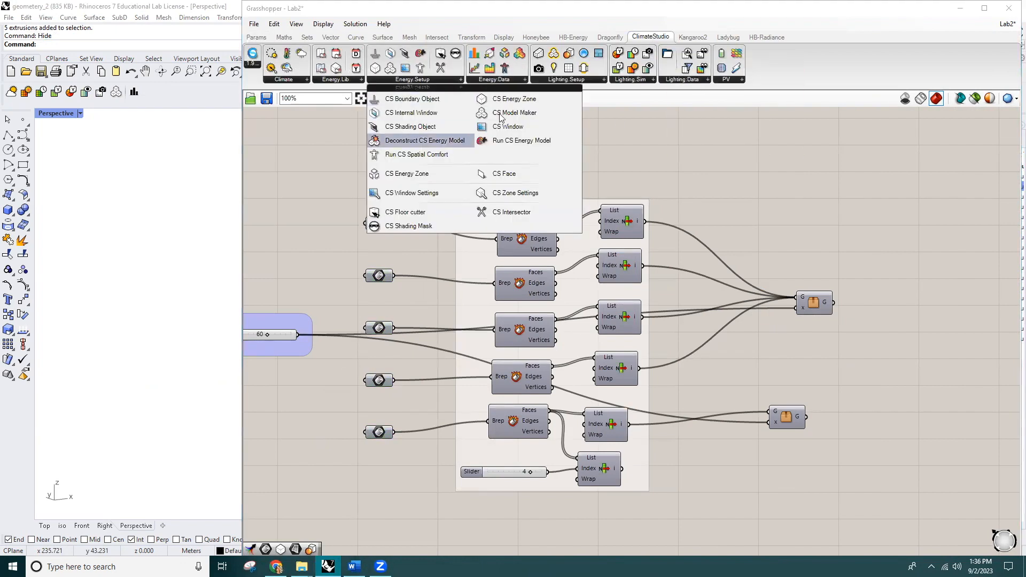
pyautogui.moveTo(502, 116); pyautogui.dragTo(907, 251)
# Add a CS Window component directly below the CS Model Maker
pyautogui.click(454, 81)
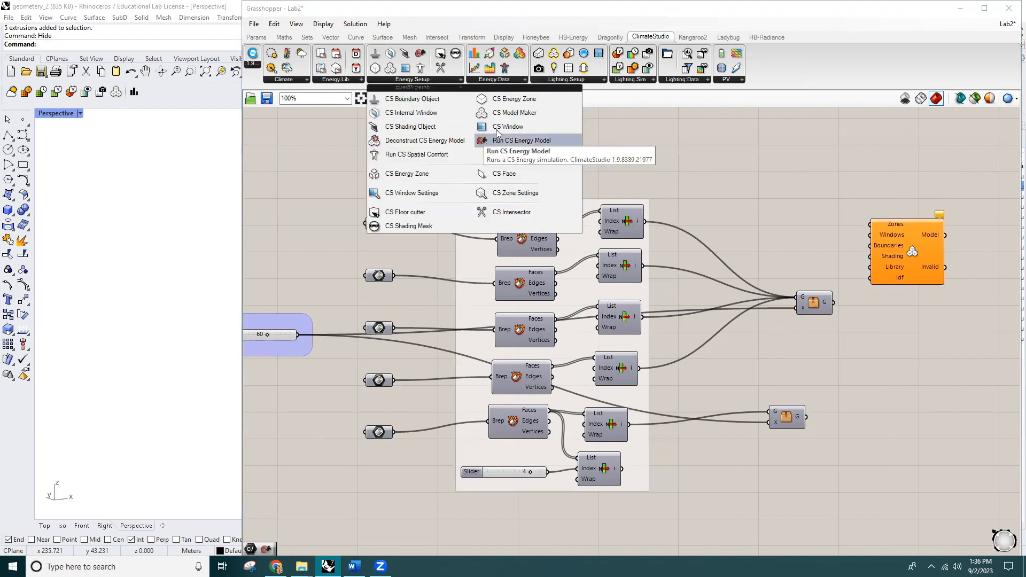
pyautogui.moveTo(505, 136); pyautogui.dragTo(907, 312)
pyautogui.moveTo(721, 354); pyautogui.dragTo(533, 353, button='right')
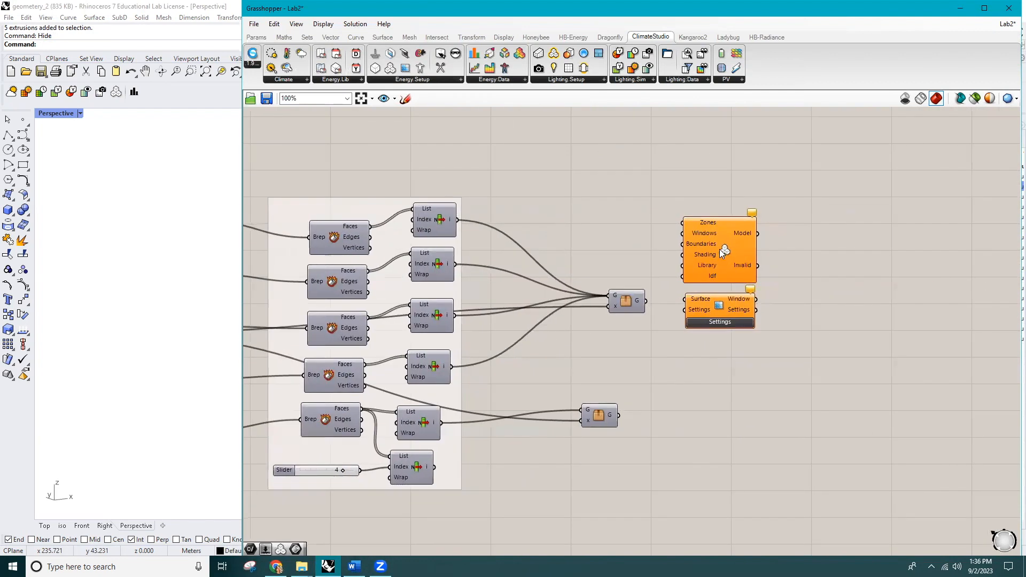
# Delete the CS Model Maker and add a CS Energy Zone component in its place above the CS Window
pyautogui.click(719, 249)
pyautogui.press('Delete')
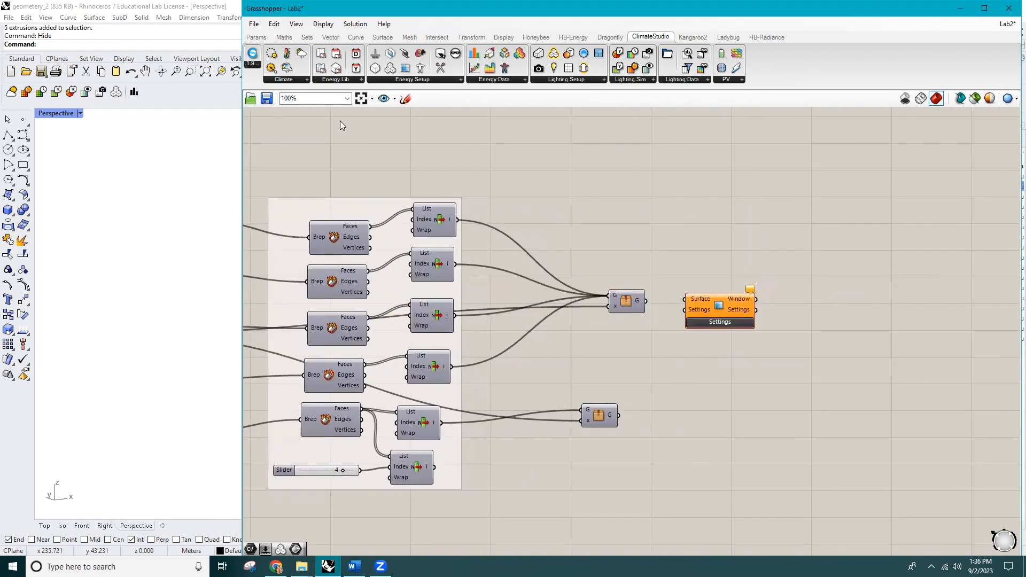
pyautogui.click(422, 80)
pyautogui.click(452, 81)
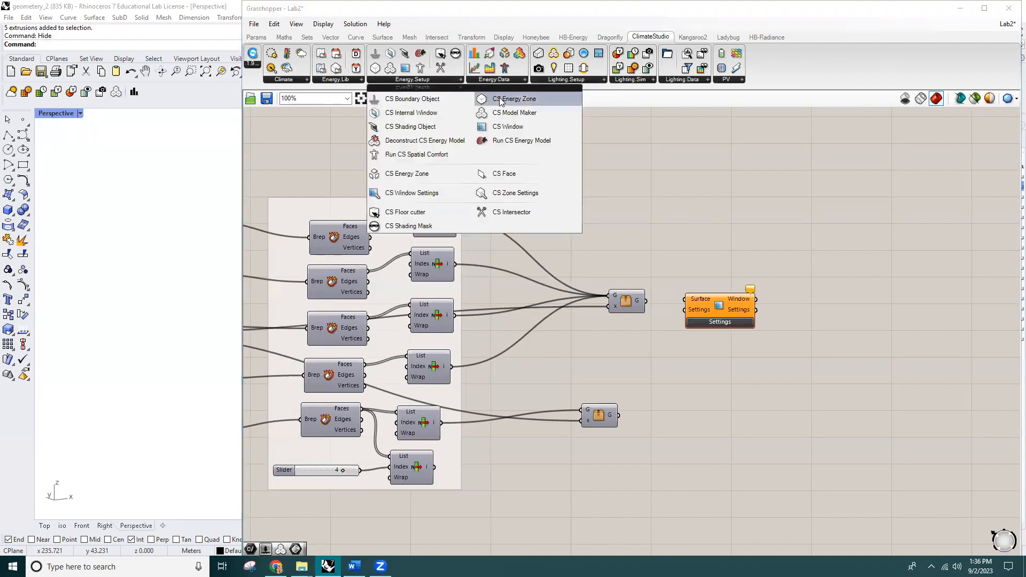
pyautogui.click(450, 79)
pyautogui.moveTo(484, 99); pyautogui.dragTo(720, 229)
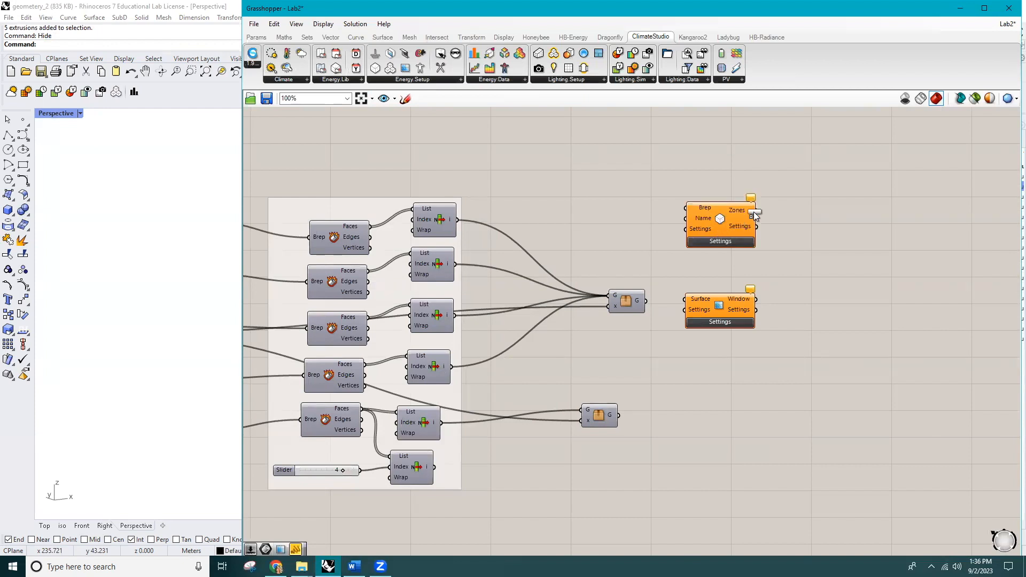
pyautogui.moveTo(797, 235); pyautogui.dragTo(797, 237)
pyautogui.click(797, 241)
pyautogui.press('Delete')
# Move the CS Energy Zone and CS Window components together, lower and farther from the components fed by the WWR slider
pyautogui.moveTo(709, 317); pyautogui.dragTo(569, 311, button='right')
pyautogui.moveTo(641, 183); pyautogui.dragTo(569, 308)
pyautogui.moveTo(571, 306); pyautogui.dragTo(629, 397)
pyautogui.click(529, 348)
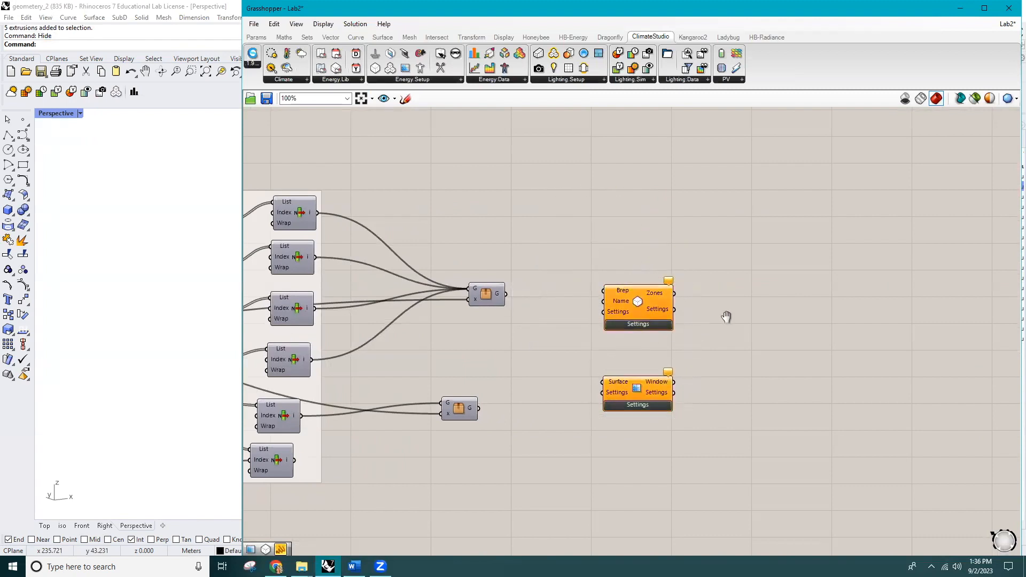
pyautogui.moveTo(530, 341); pyautogui.dragTo(775, 314, button='right')
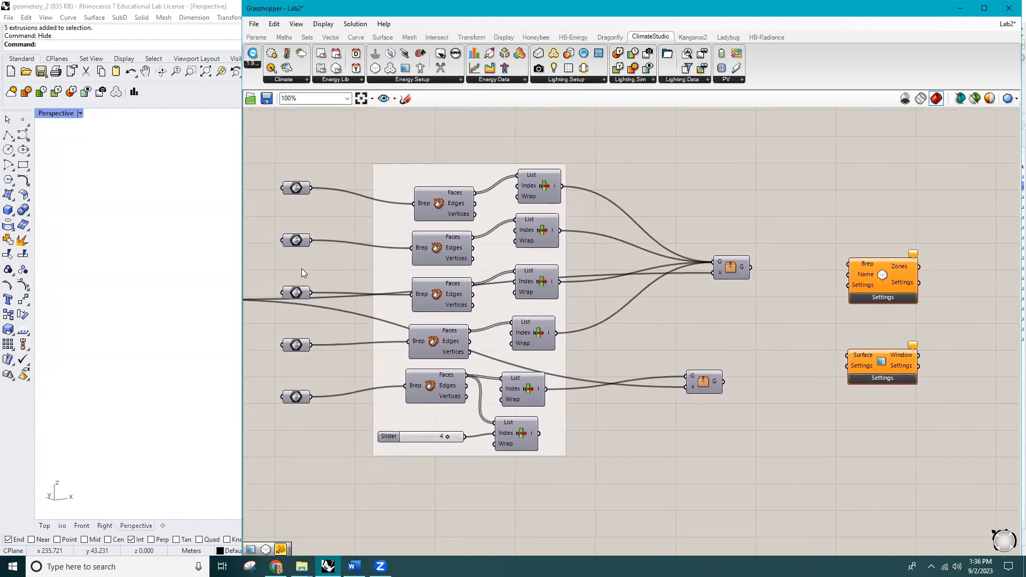
pyautogui.moveTo(312, 188); pyautogui.dragTo(849, 264)
pyautogui.moveTo(312, 243); pyautogui.dragTo(848, 264)
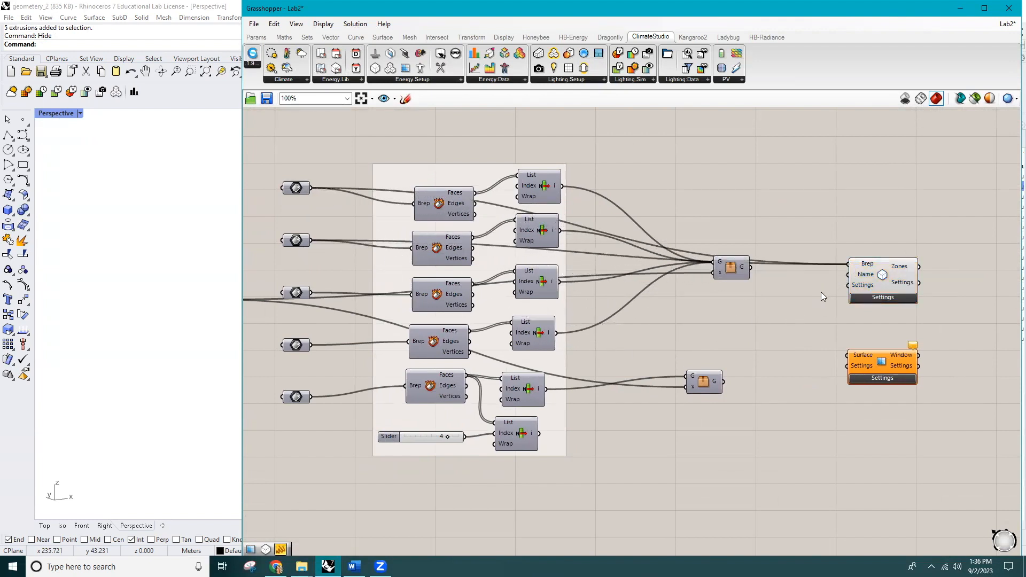
pyautogui.hotkey('ctrl', 'z')
pyautogui.hotkey('ctrl', 'z')
# Move the CS Window closer beneath the CS Energy Zone, and place a copy of the pair below the originals
pyautogui.moveTo(790, 314); pyautogui.dragTo(685, 249, button='right')
pyautogui.moveTo(780, 317); pyautogui.dragTo(778, 289)
pyautogui.moveTo(837, 192); pyautogui.dragTo(758, 307)
pyautogui.hotkey('ctrl', 'c')
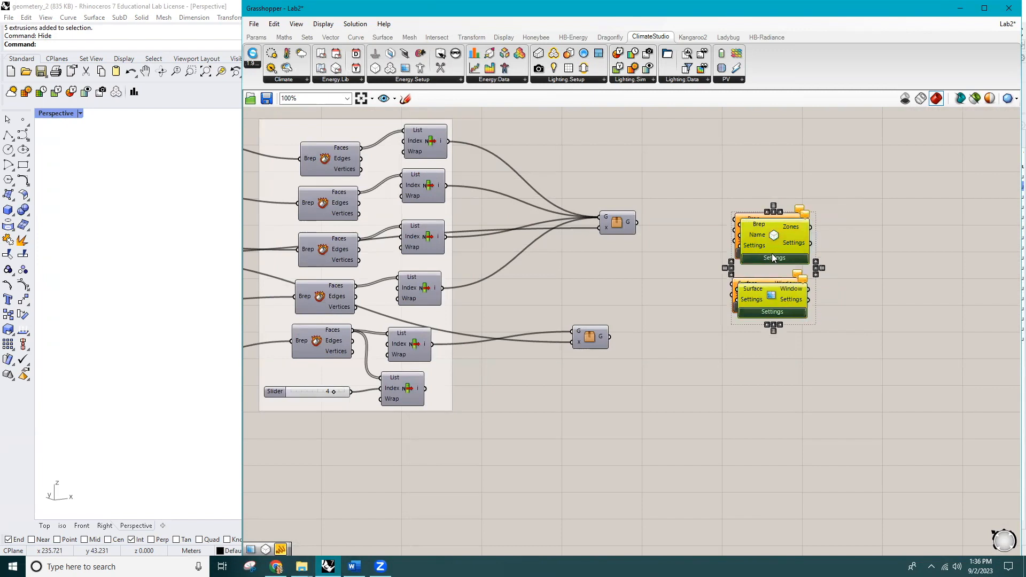
pyautogui.hotkey('ctrl', 'v')
pyautogui.moveTo(770, 413); pyautogui.dragTo(769, 450)
pyautogui.click(668, 368)
pyautogui.moveTo(816, 400); pyautogui.dragTo(989, 450, button='right')
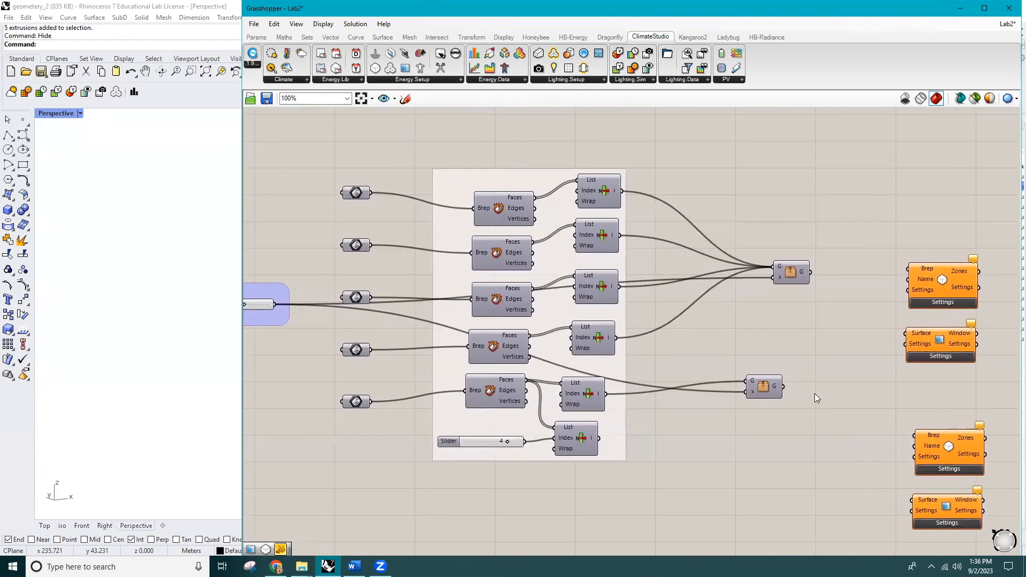
# Connect the four upper story geometry parameters to the Brep input of the upper CS Energy Zone
pyautogui.moveTo(371, 192); pyautogui.dragTo(909, 268)
pyautogui.moveTo(371, 244); pyautogui.dragTo(909, 268)
pyautogui.moveTo(371, 297); pyautogui.dragTo(909, 268)
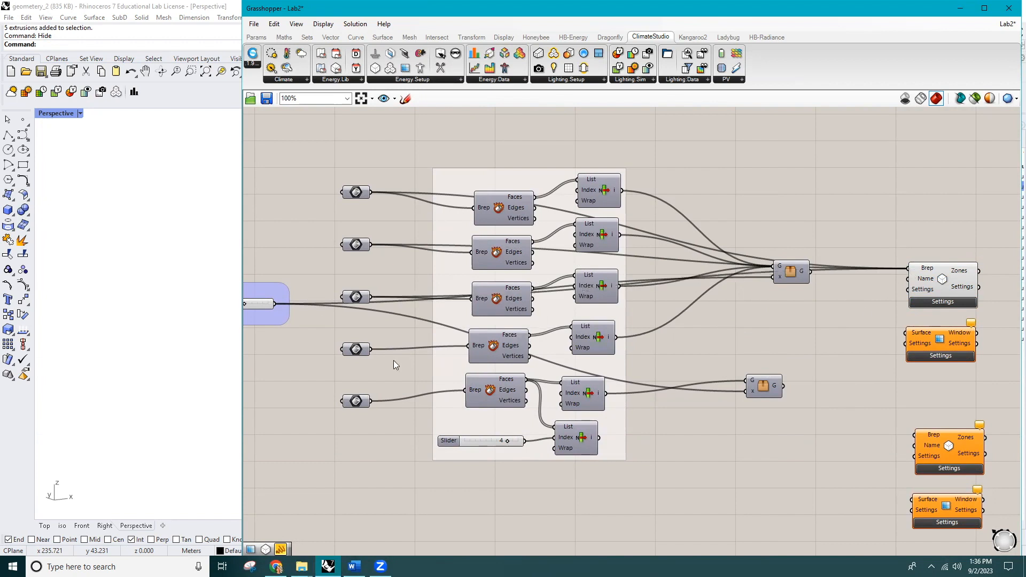
pyautogui.moveTo(373, 351); pyautogui.dragTo(909, 267)
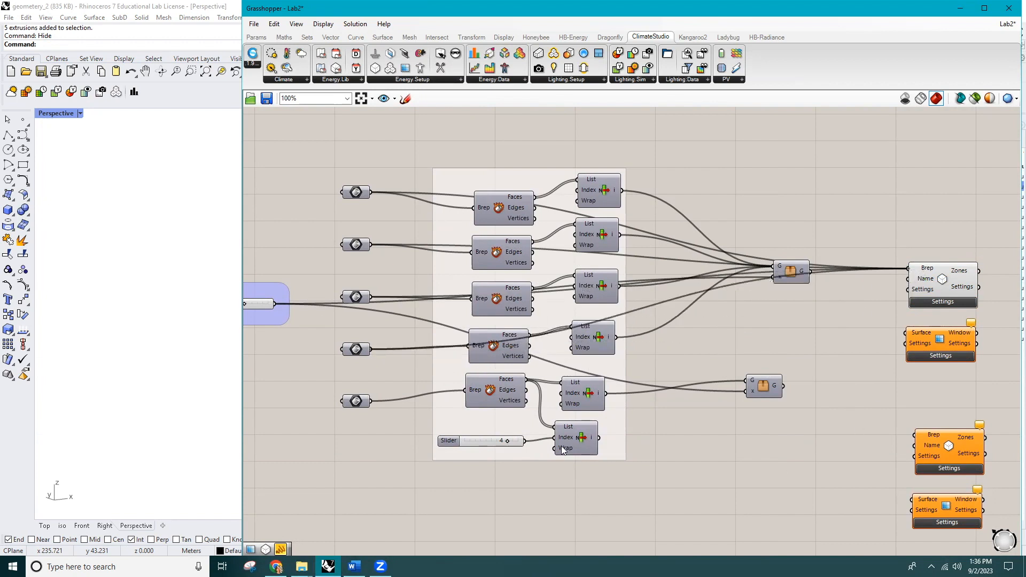
# Connect the fifth story geometry parameter to the lower CS Energy Zone's Brep input, and move the upper Energy Zone farther above its CS Window
pyautogui.moveTo(371, 401); pyautogui.dragTo(915, 435)
pyautogui.moveTo(861, 464); pyautogui.dragTo(673, 401, button='right')
pyautogui.moveTo(671, 307); pyautogui.dragTo(695, 330, button='right')
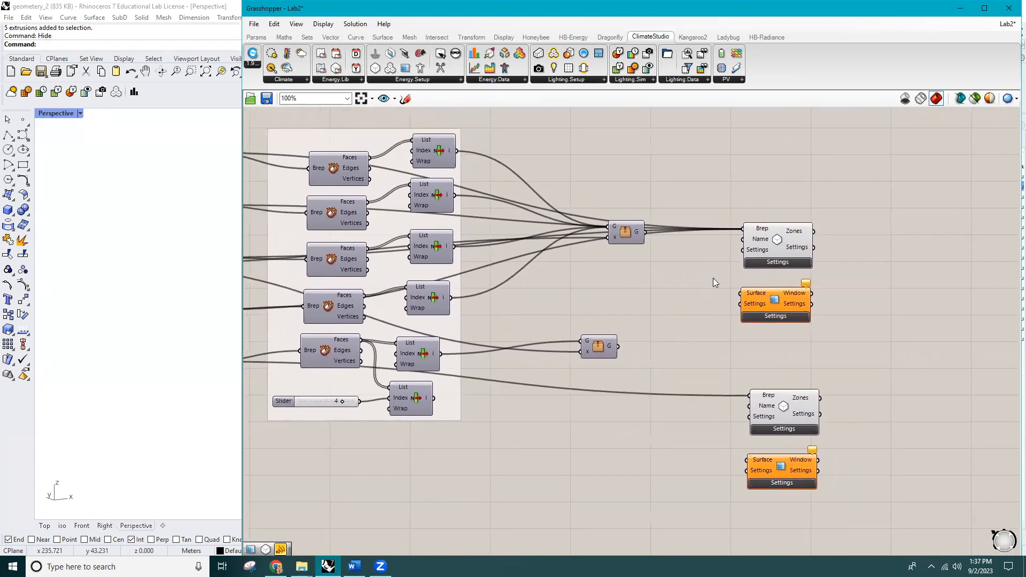
pyautogui.moveTo(777, 259); pyautogui.dragTo(767, 211)
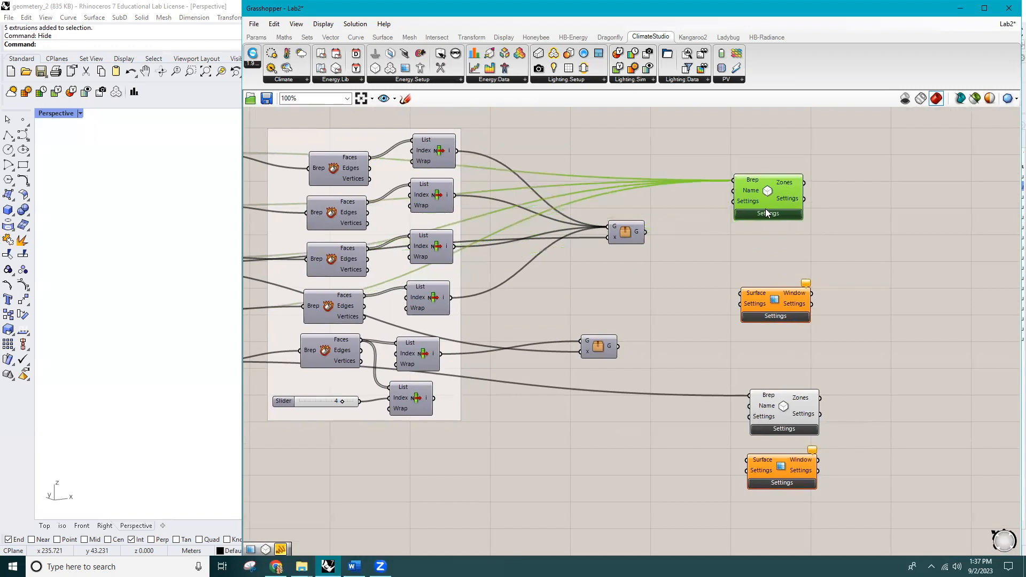
# Open the zone template library from the upper CS Energy Zone's load settings and enlarge its window
pyautogui.click(767, 213)
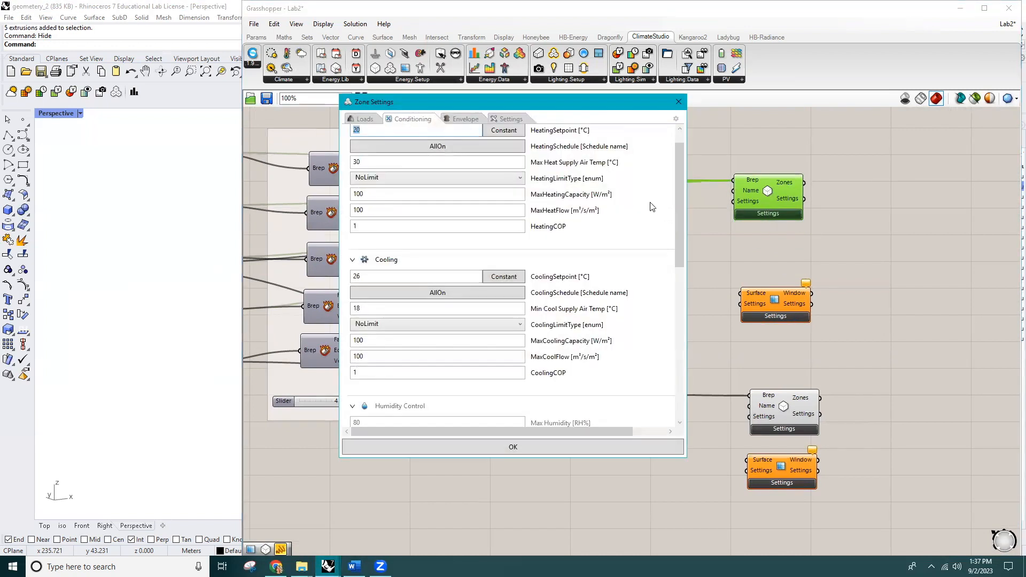
pyautogui.click(359, 118)
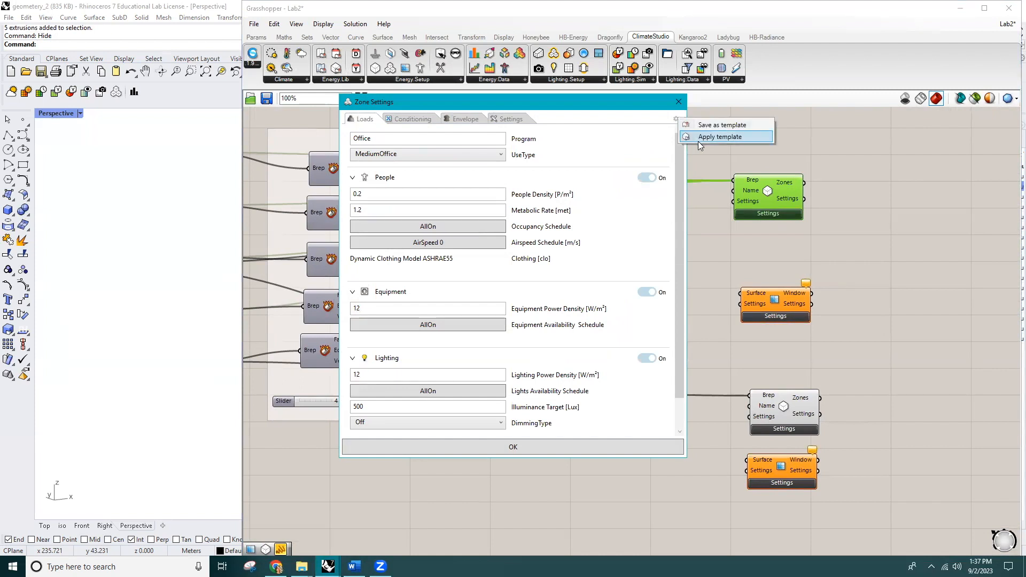
pyautogui.click(700, 138)
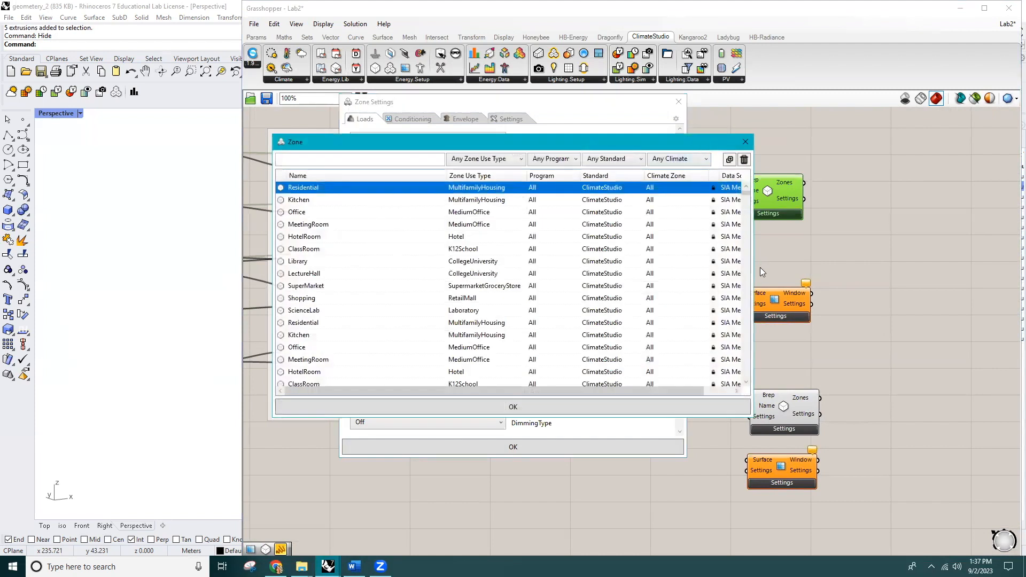
pyautogui.moveTo(753, 273); pyautogui.dragTo(840, 299)
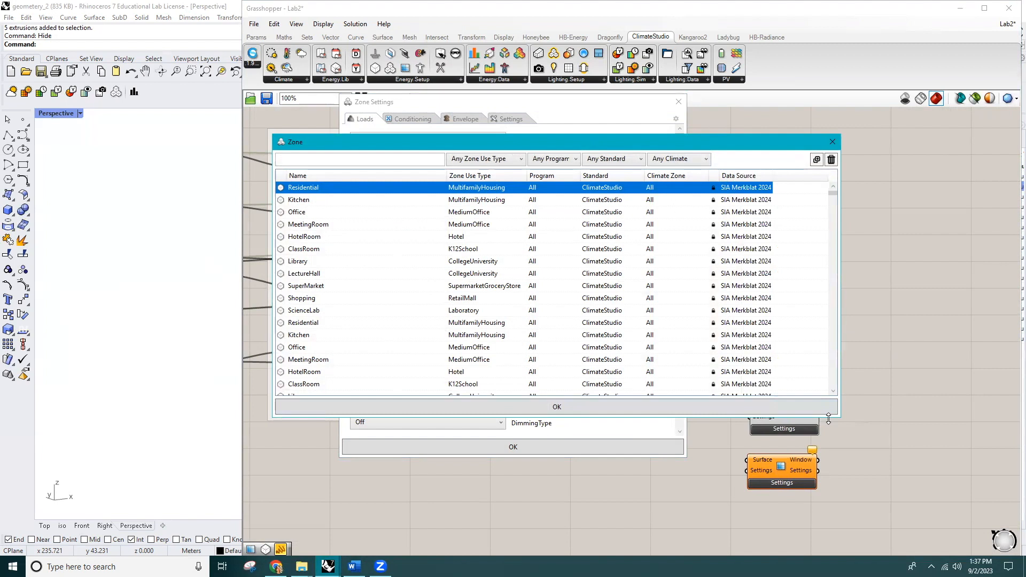
pyautogui.moveTo(828, 417); pyautogui.dragTo(830, 549)
# Filter the zone templates to ClimateZone 3, the ASHRAE 90.1 2019 standard and the MediumOffice use type
pyautogui.click(671, 157)
pyautogui.click(685, 224)
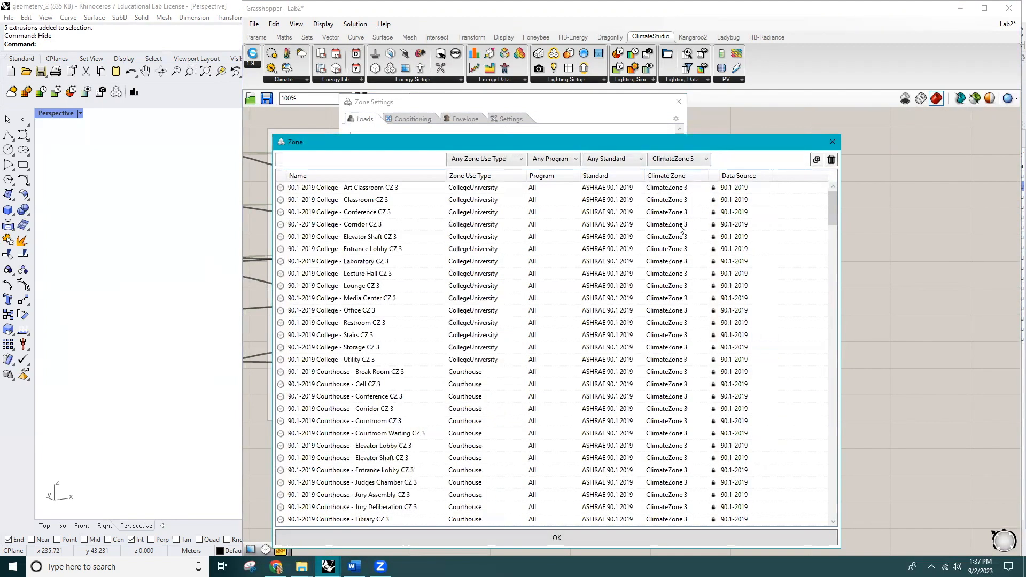
pyautogui.click(608, 161)
pyautogui.click(623, 182)
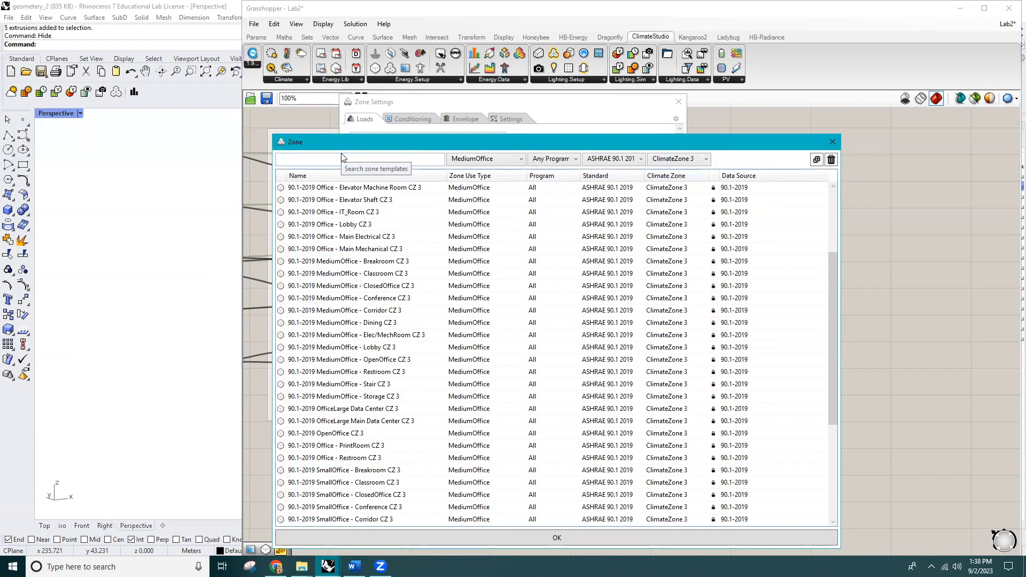
# Search the filtered templates for "open" and apply 90.1-2019 MediumOffice - OpenOffice CZ 3 to the upper zone
pyautogui.click(345, 159)
pyautogui.write('open')
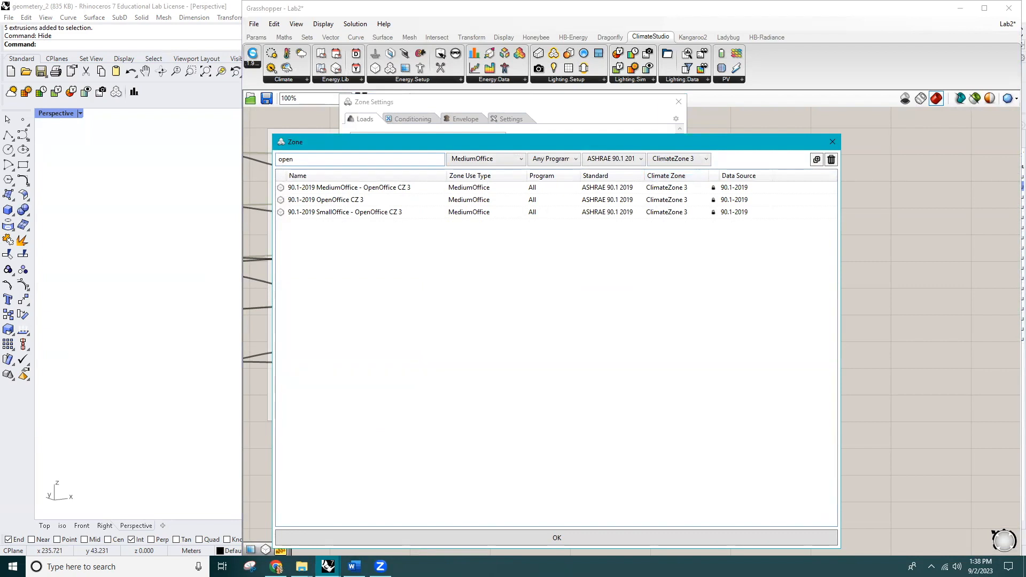
pyautogui.click(410, 192)
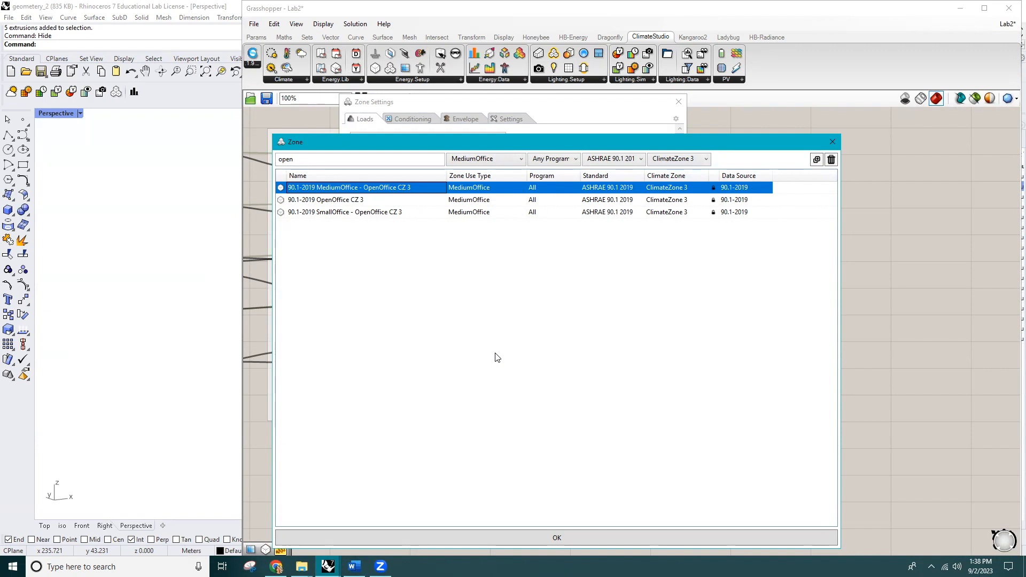
pyautogui.click(563, 541)
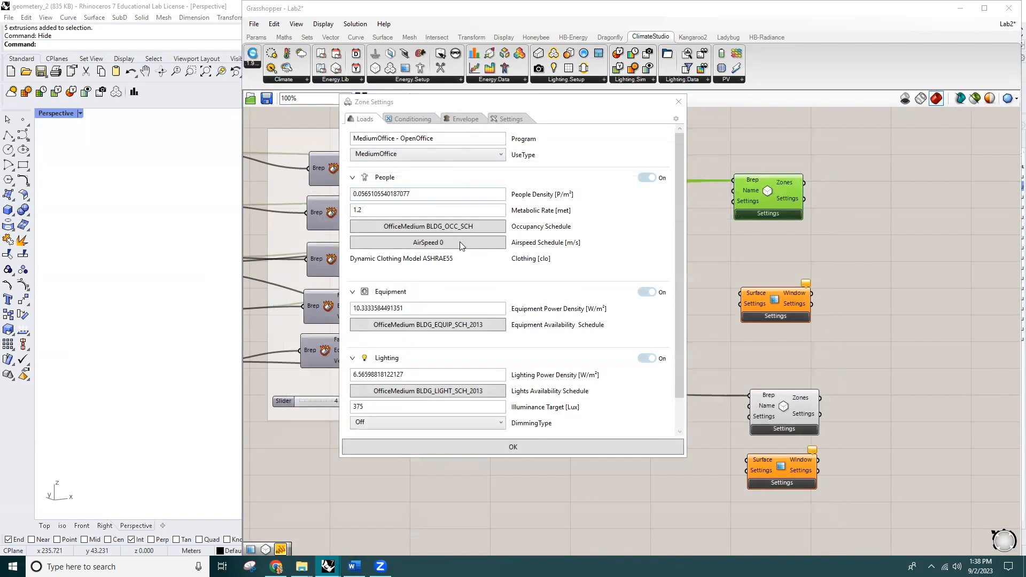
# Review the upper zone's conditioning, envelope and general settings, and accept the zone settings
pyautogui.click(413, 121)
pyautogui.click(467, 118)
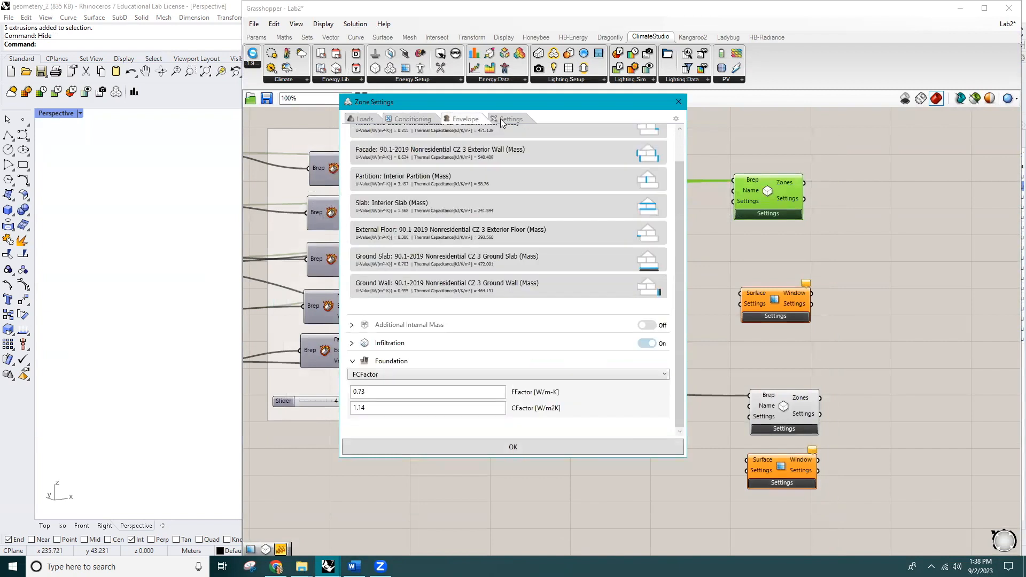
pyautogui.click(500, 118)
pyautogui.click(555, 447)
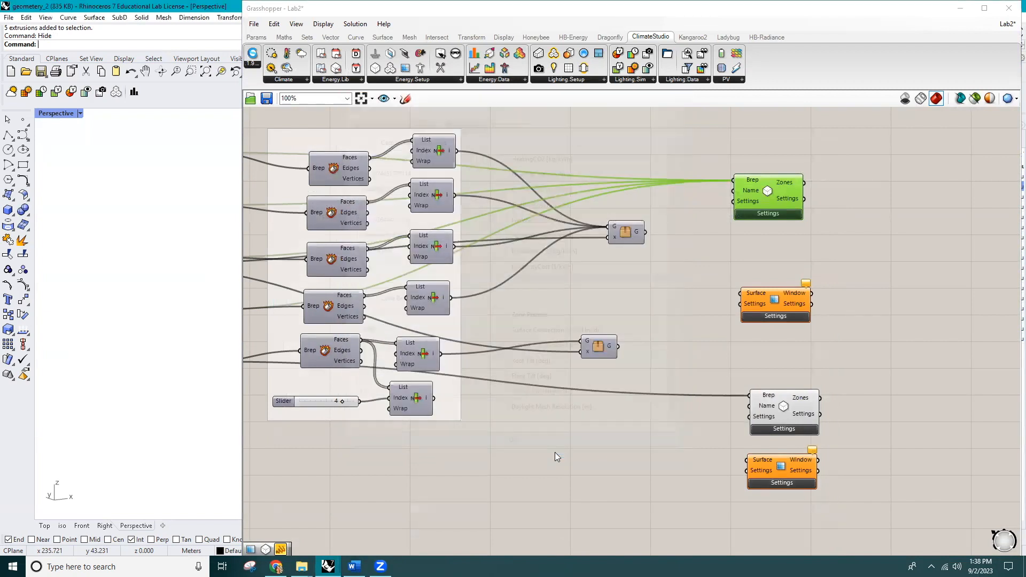
pyautogui.click(572, 451)
# Open the template library for the lower CS Energy Zone and filter it to ClimateZone 3 and ASHRAE 90.1 2019
pyautogui.click(786, 428)
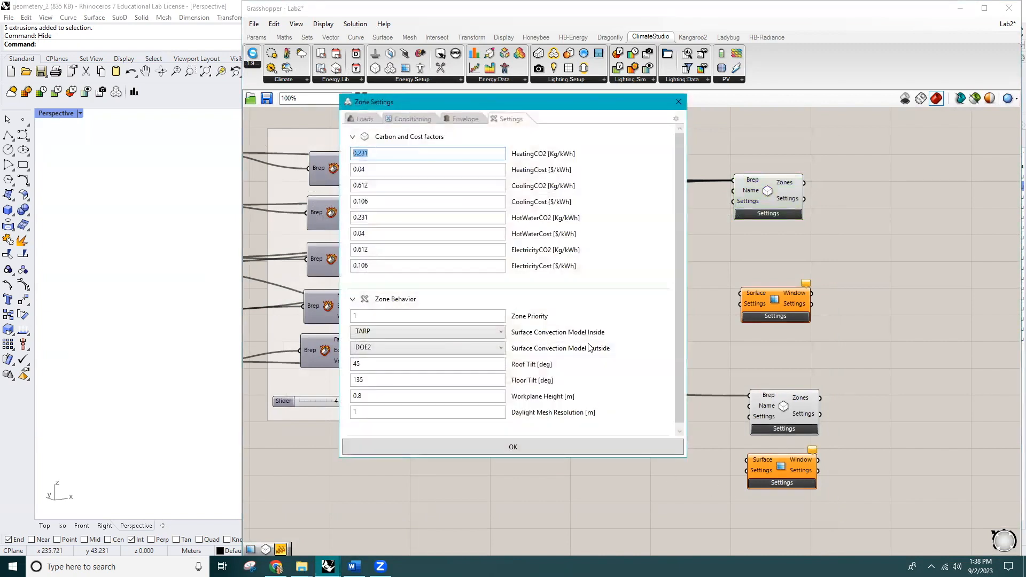
pyautogui.click(676, 119)
pyautogui.click(721, 139)
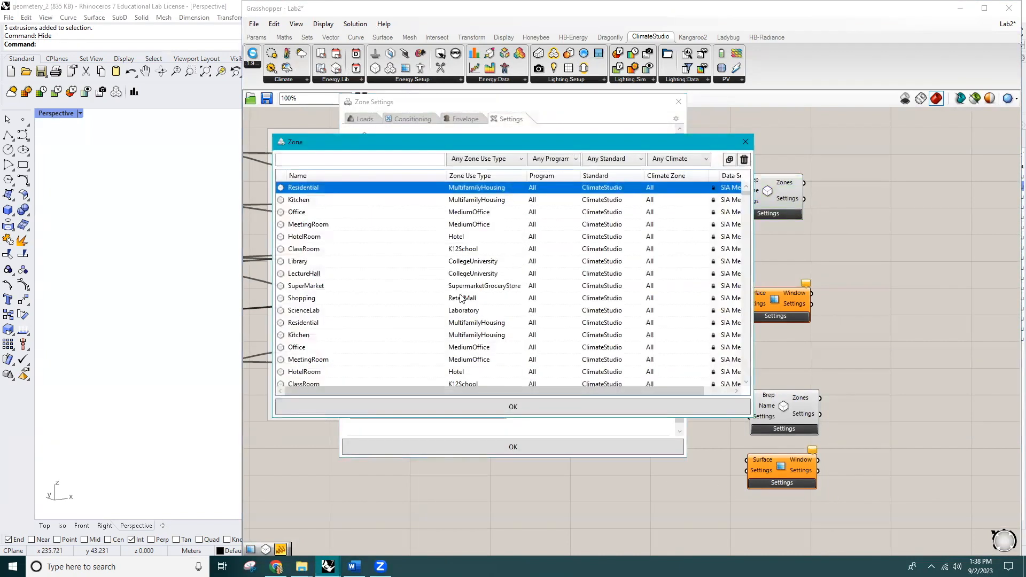
pyautogui.click(657, 161)
pyautogui.click(692, 223)
pyautogui.click(614, 164)
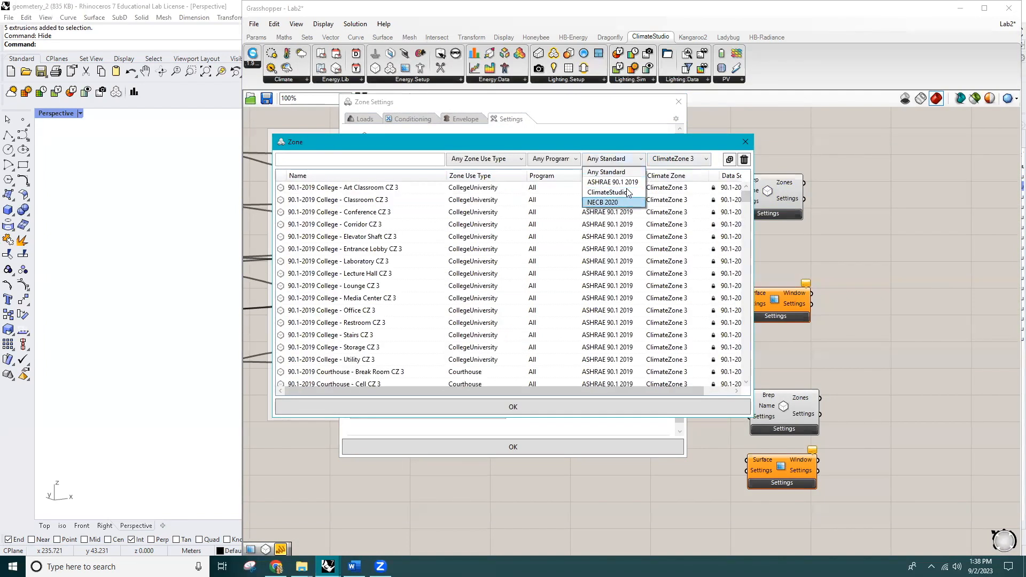
# Search the templates for "open", apply 90.1-2019 OpenOffice CZ 3 to the lower zone and accept its settings
pyautogui.click(364, 160)
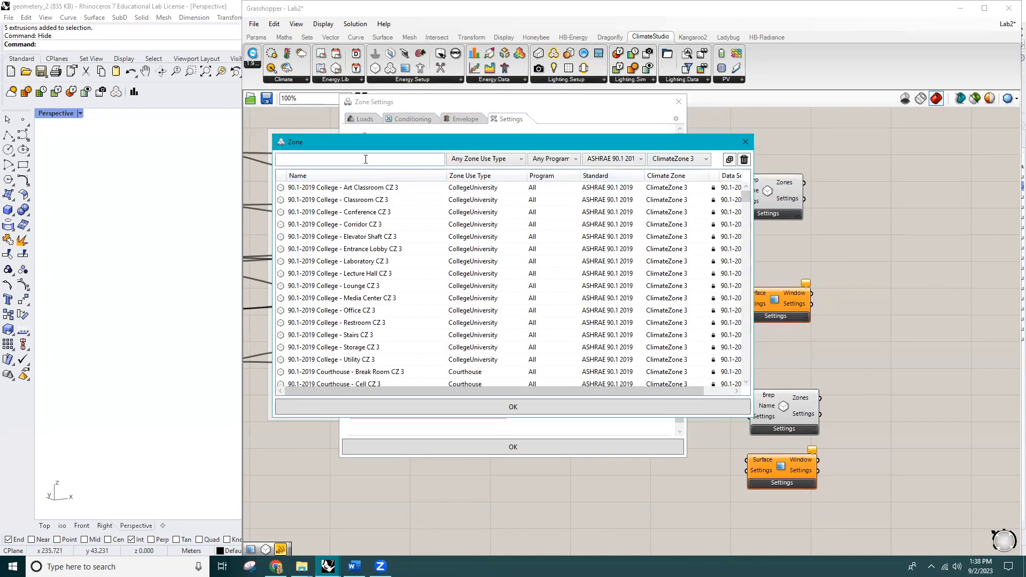
pyautogui.write('ope')
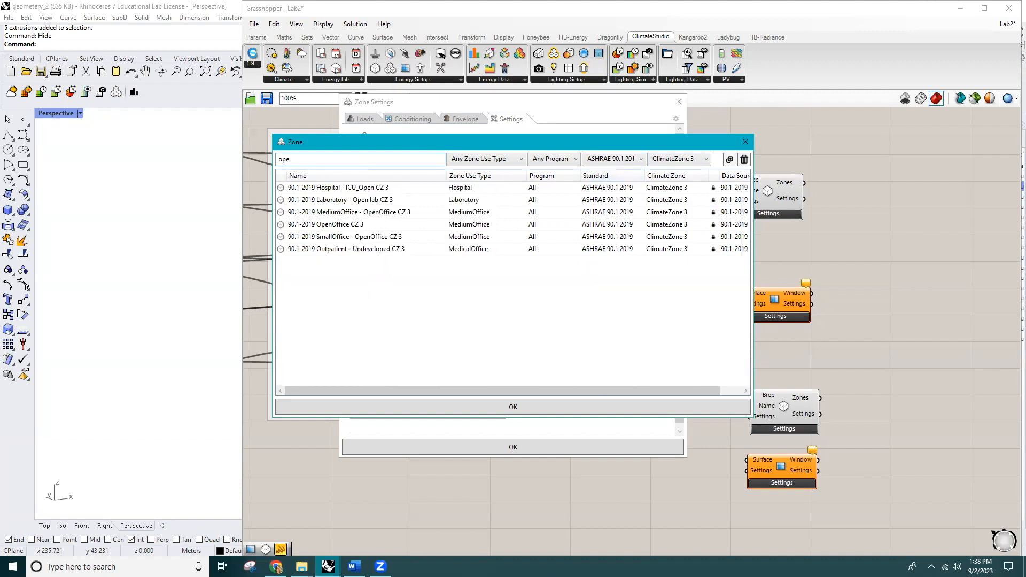
pyautogui.write('n')
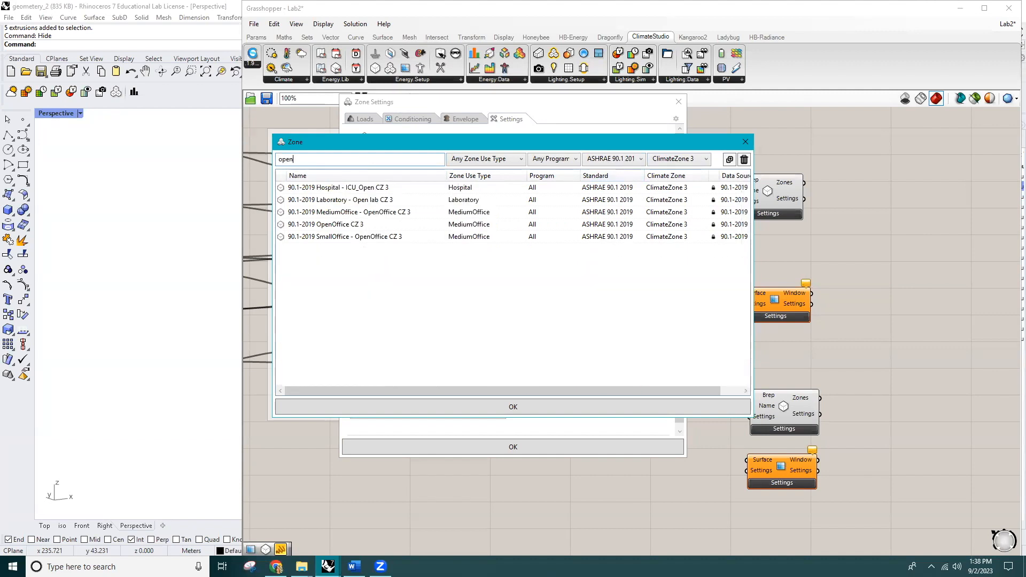
pyautogui.click(376, 225)
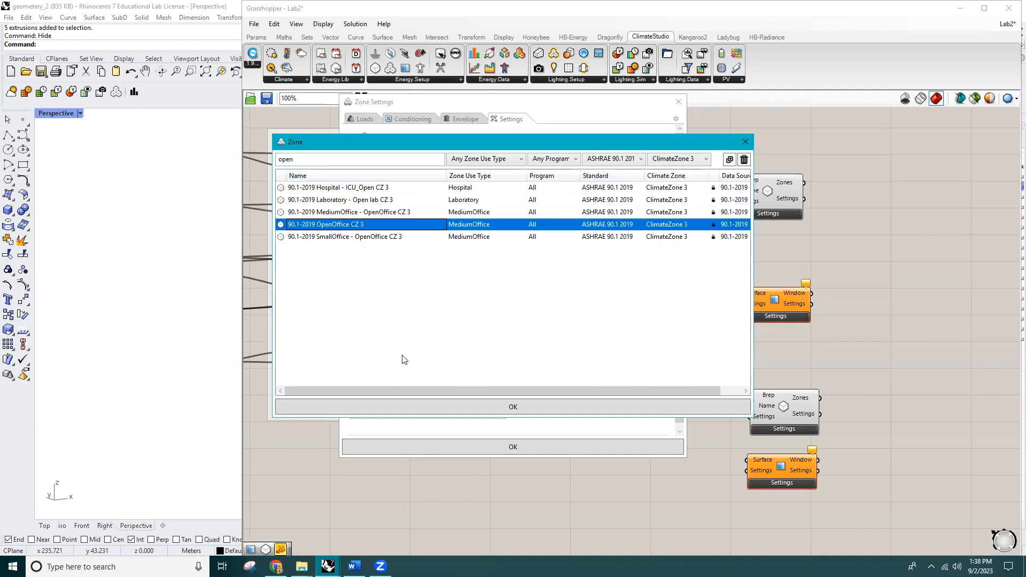
pyautogui.click(466, 412)
pyautogui.click(528, 449)
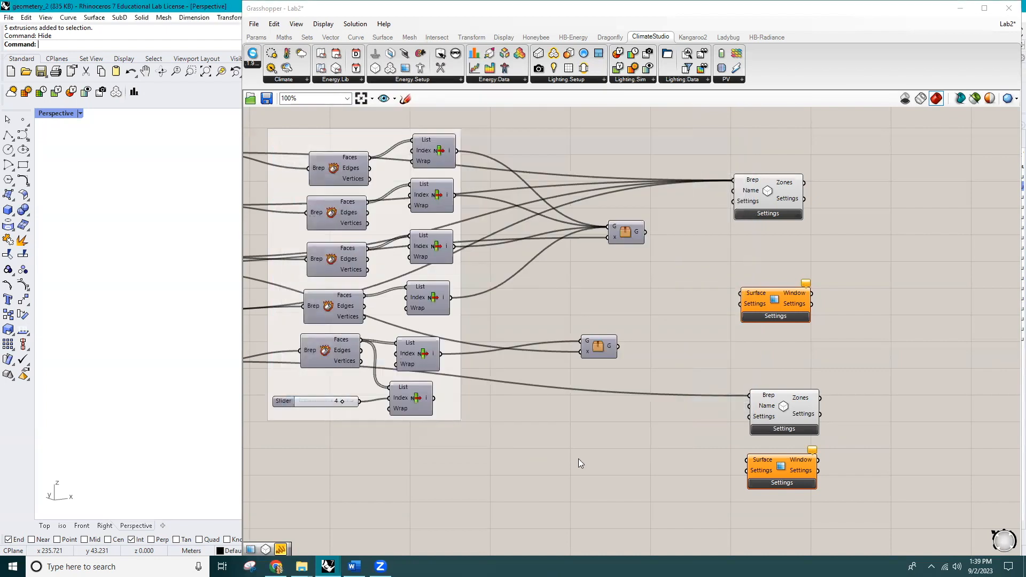
# Connect the two components fed by the WWR slider to their respective CS Window Surface inputs, and move the upper CS Window closer to its Energy Zone
pyautogui.moveTo(654, 317); pyautogui.dragTo(707, 342, button='right')
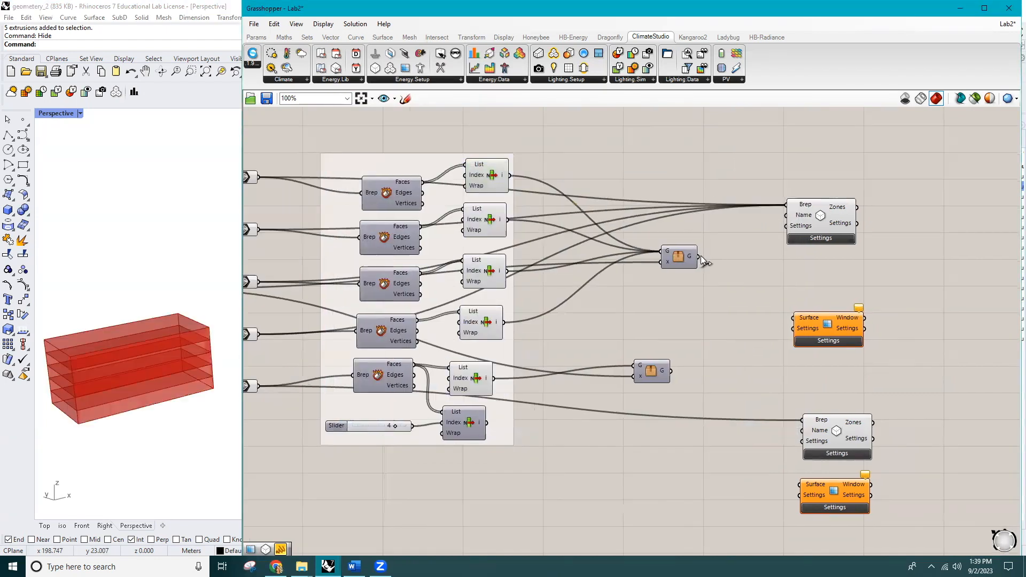
pyautogui.moveTo(698, 257); pyautogui.dragTo(793, 318)
pyautogui.moveTo(671, 371); pyautogui.dragTo(829, 473)
pyautogui.moveTo(818, 323); pyautogui.dragTo(816, 267)
# Turn off the preview of the List Item components and of the five story geometry parameters
pyautogui.scroll(-2, 562, 330)
pyautogui.moveTo(615, 178); pyautogui.dragTo(569, 369)
pyautogui.middleClick(569, 369)
pyautogui.moveTo(430, 193); pyautogui.dragTo(396, 382)
pyautogui.middleClick(409, 364)
pyautogui.click(443, 331)
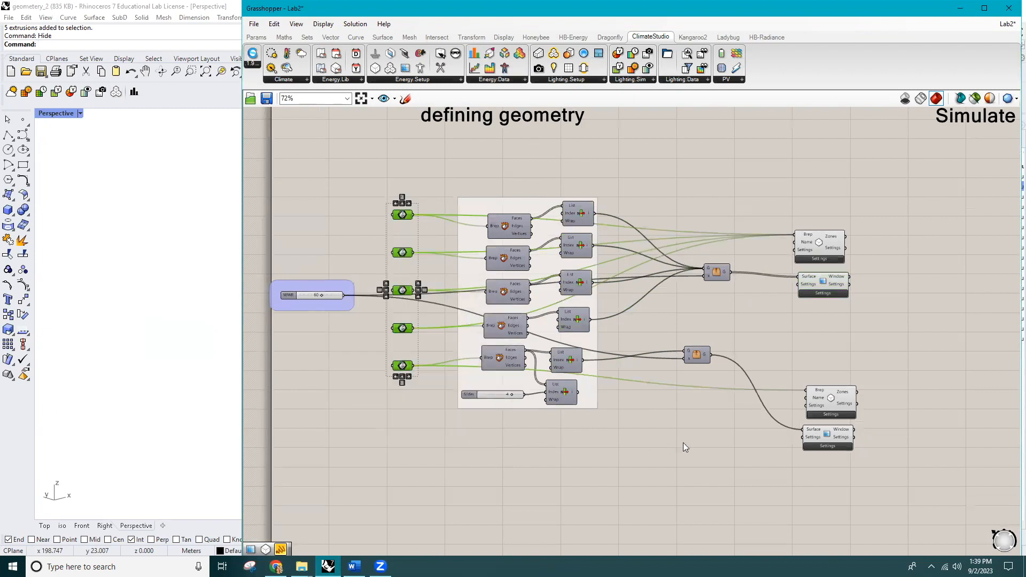
pyautogui.click(693, 454)
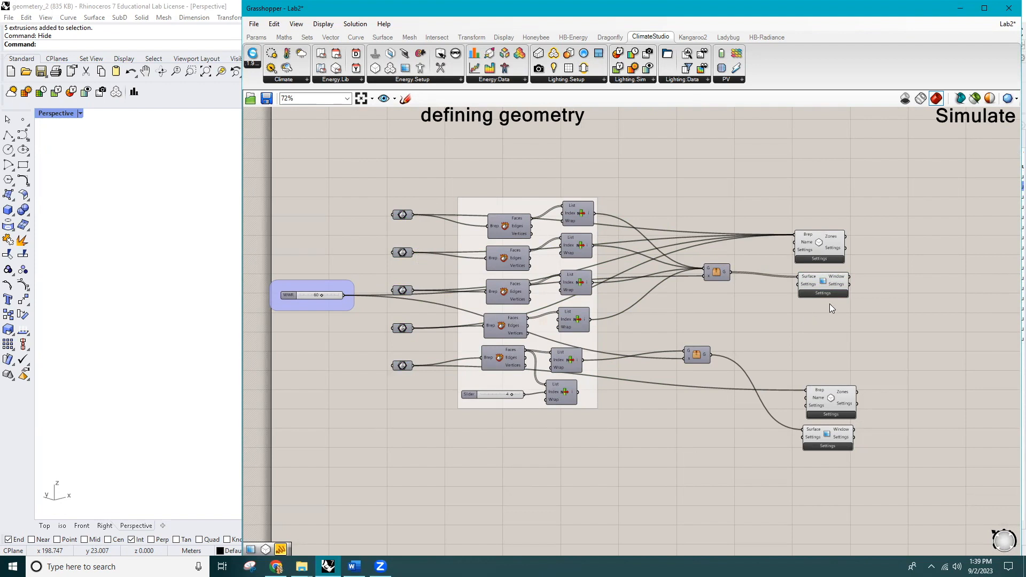
# Set the upper CS Window's glazing material to Optiblue - Solarban 67 (3) (Krypton) and accept the window settings
pyautogui.scroll(3, 828, 305)
pyautogui.doubleClick(712, 270)
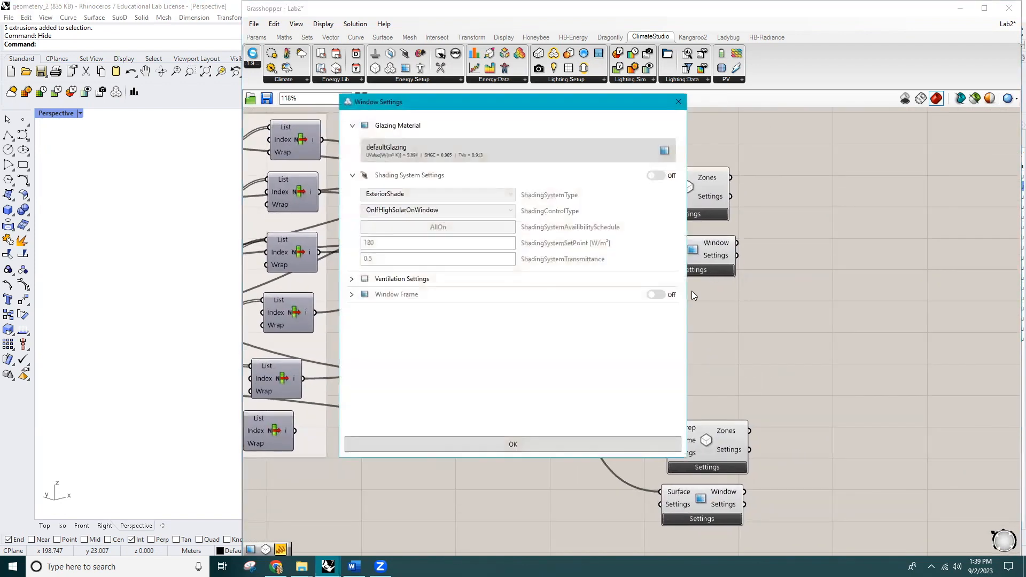
pyautogui.click(465, 155)
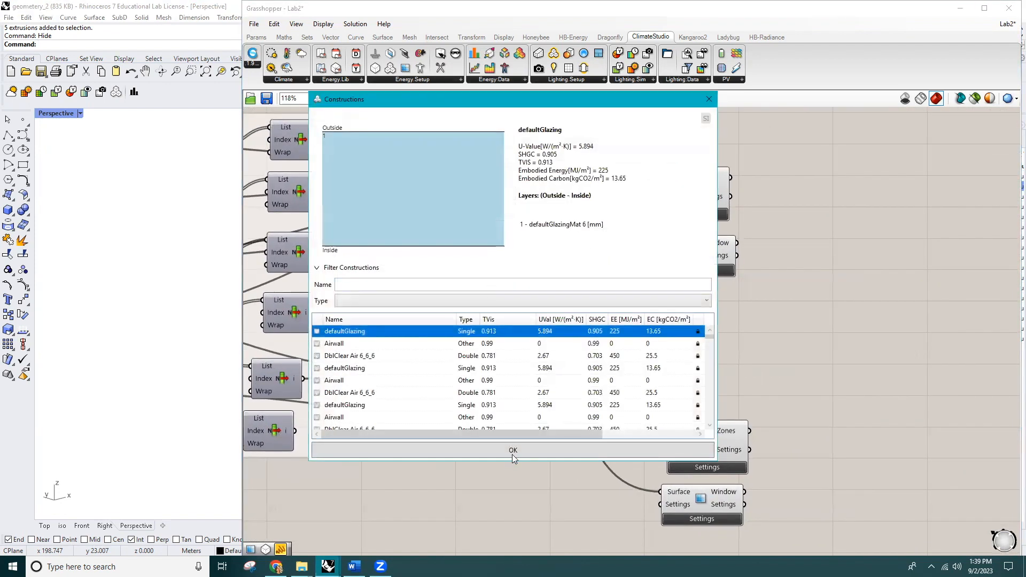
pyautogui.moveTo(509, 463); pyautogui.dragTo(514, 525)
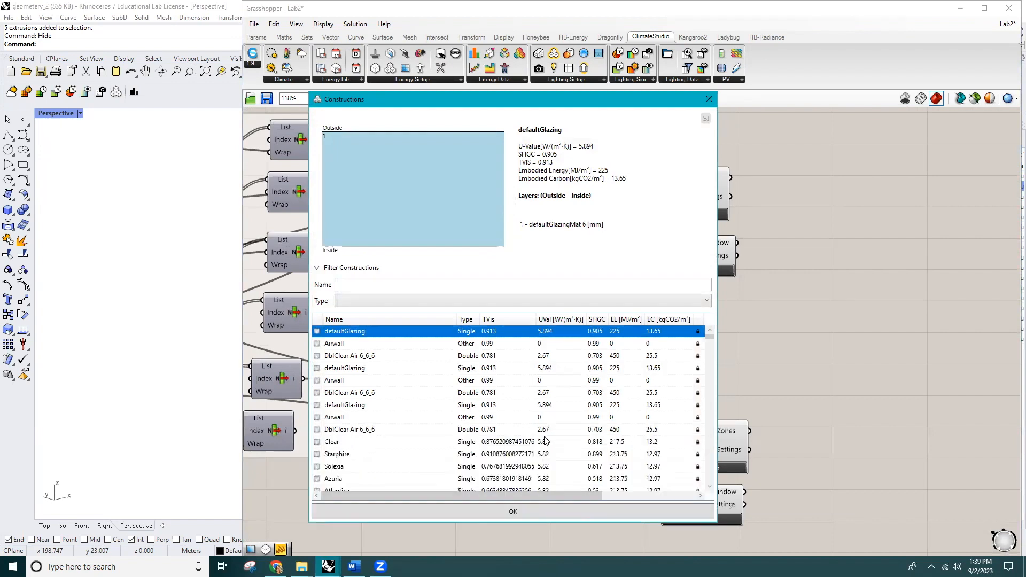
pyautogui.scroll(-4, 544, 439)
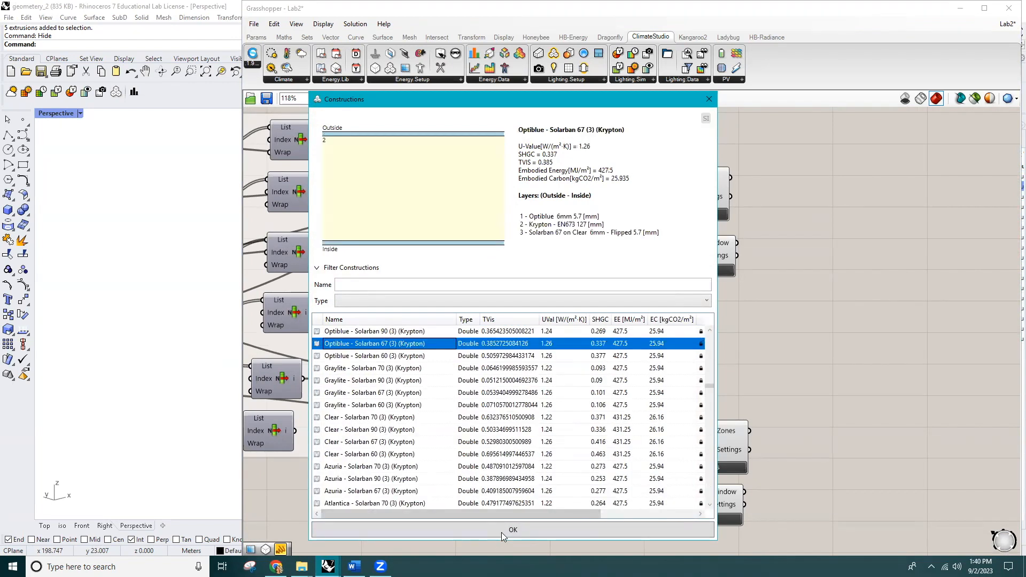
pyautogui.click(501, 532)
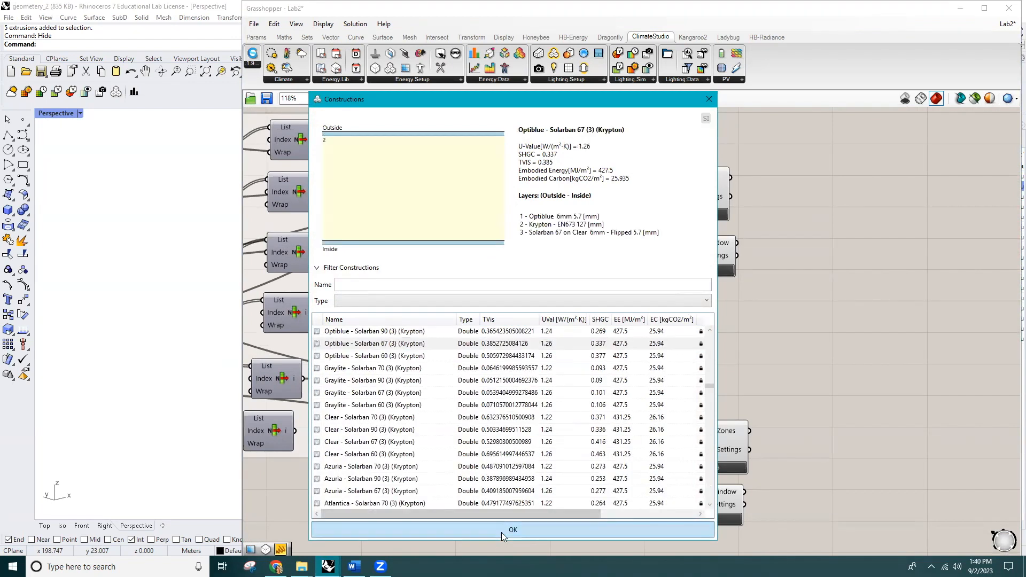
pyautogui.click(533, 446)
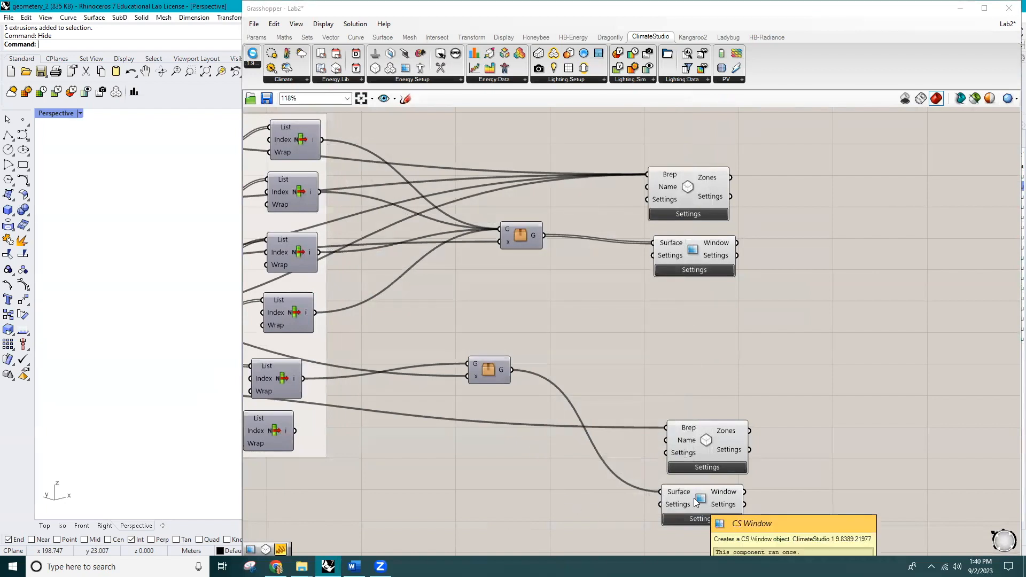
# Turn on the preview of the lowest story's geometry parameter
pyautogui.scroll(-3, 530, 473)
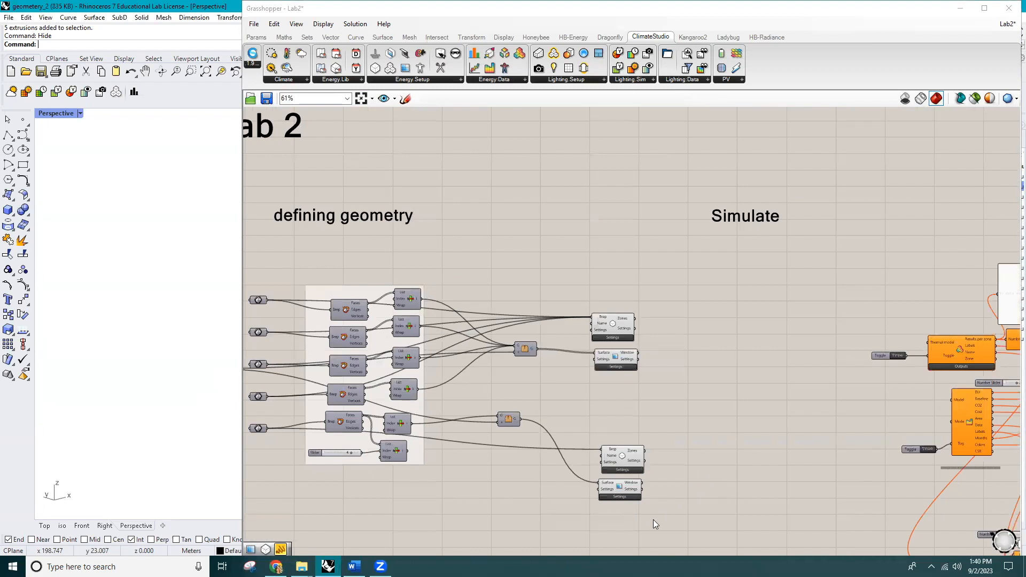
pyautogui.scroll(3, 388, 461)
pyautogui.click(394, 456)
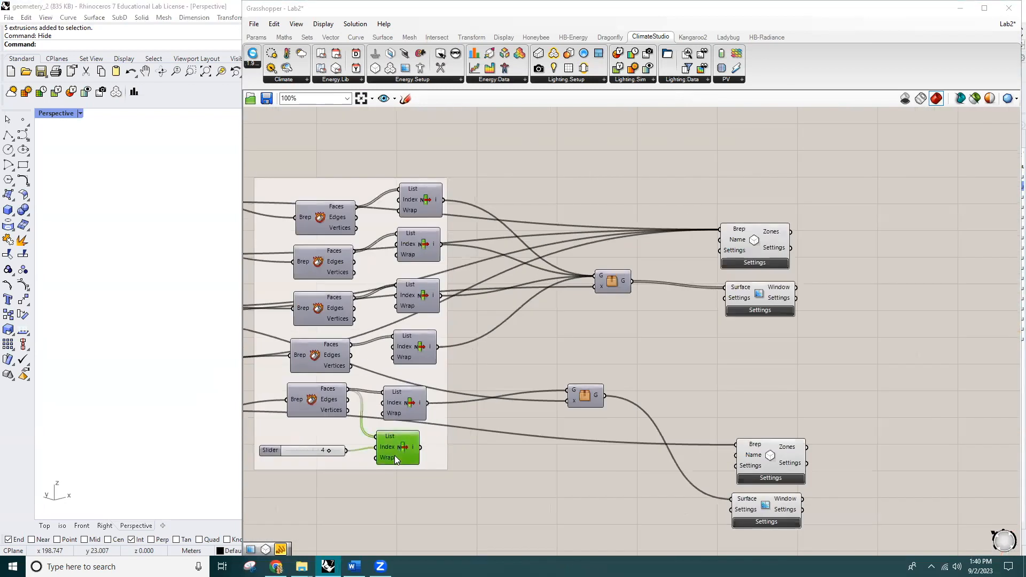
pyautogui.middleClick(395, 456)
pyautogui.moveTo(292, 462); pyautogui.dragTo(493, 461, button='right')
pyautogui.click(379, 409)
pyautogui.middleClick(380, 409)
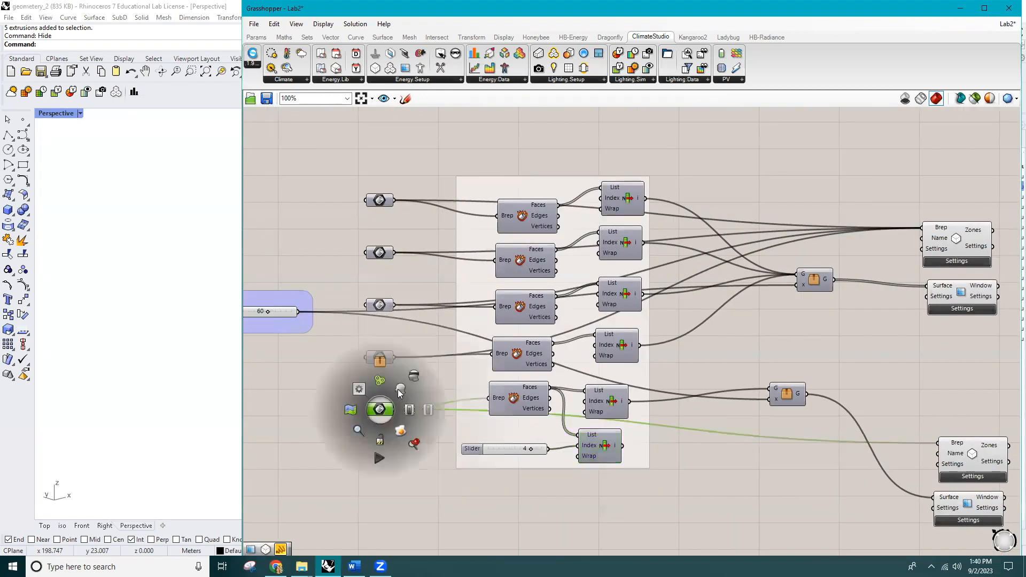
pyautogui.click(429, 480)
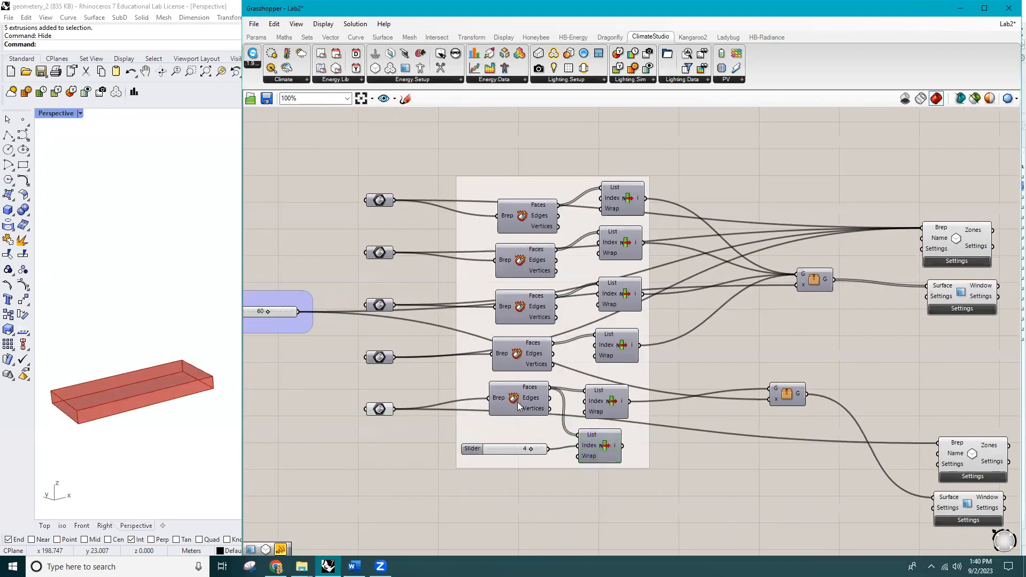
# Turn on the preview of the lowest story's Deconstruct Brep and two List Item components and highlight the faces the List Items pick
pyautogui.moveTo(636, 485); pyautogui.dragTo(537, 392)
pyautogui.middleClick(537, 393)
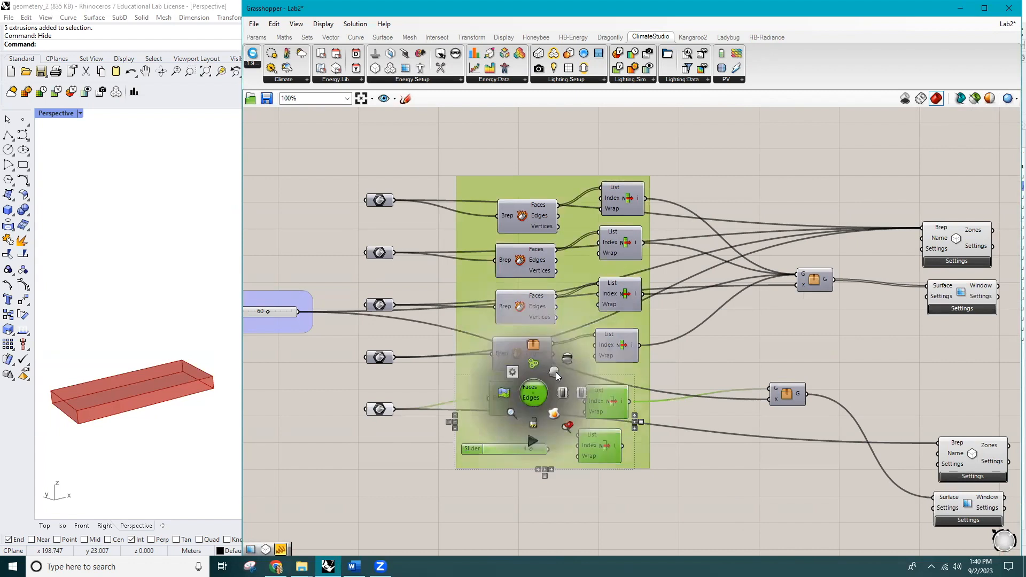
pyautogui.click(534, 477)
pyautogui.click(534, 409)
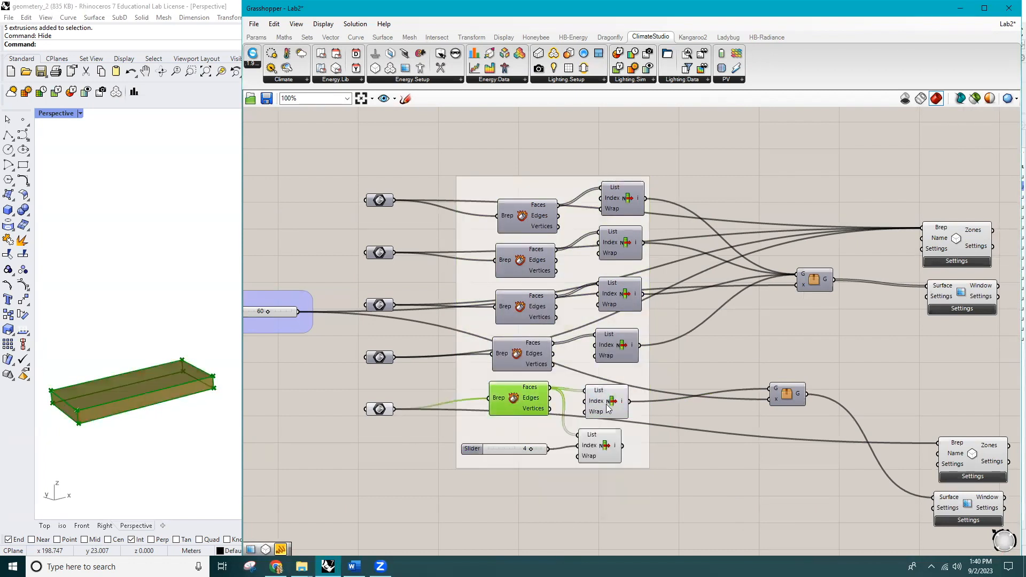
pyautogui.click(611, 408)
pyautogui.moveTo(581, 415); pyautogui.dragTo(510, 383, button='right')
pyautogui.click(525, 424)
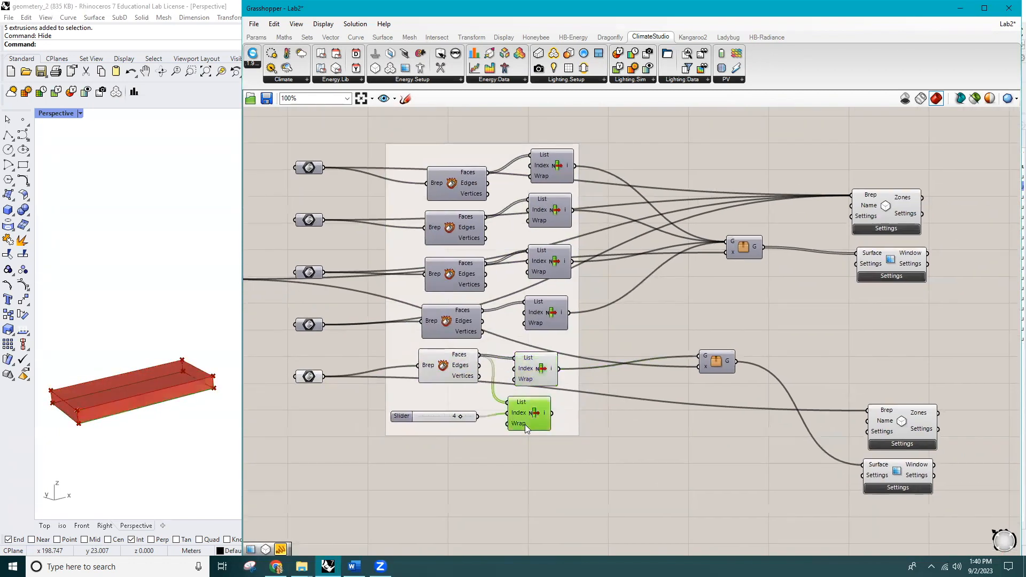
pyautogui.click(413, 128)
# Place a CS Boundary Object near the lower zone and connect the List Item with index 4 to its Brep input
pyautogui.click(365, 80)
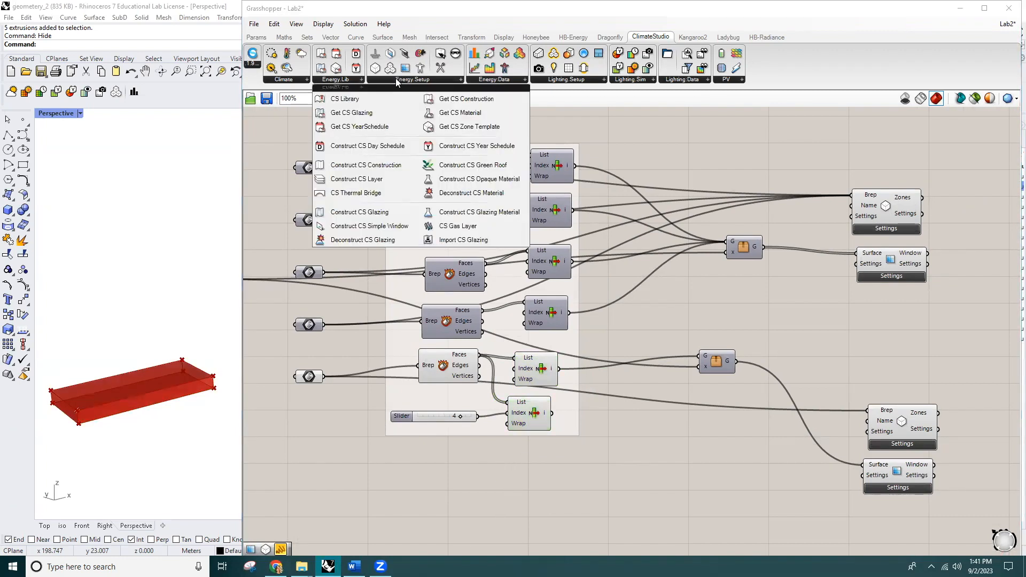
pyautogui.click(396, 80)
pyautogui.click(378, 99)
pyautogui.click(707, 432)
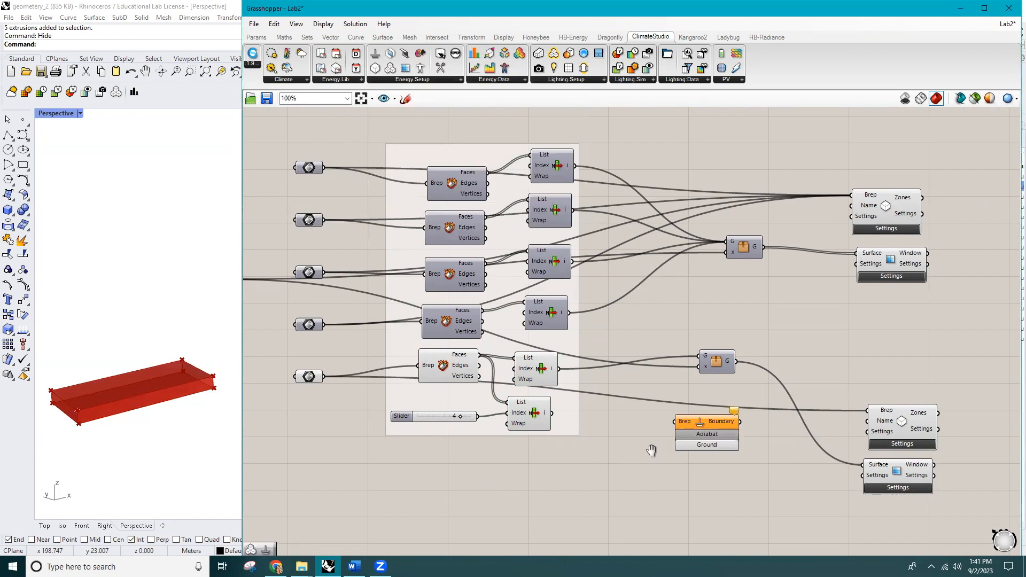
pyautogui.moveTo(651, 450); pyautogui.dragTo(508, 432, button='right')
pyautogui.moveTo(592, 420); pyautogui.dragTo(629, 445)
pyautogui.moveTo(408, 394); pyautogui.dragTo(570, 426)
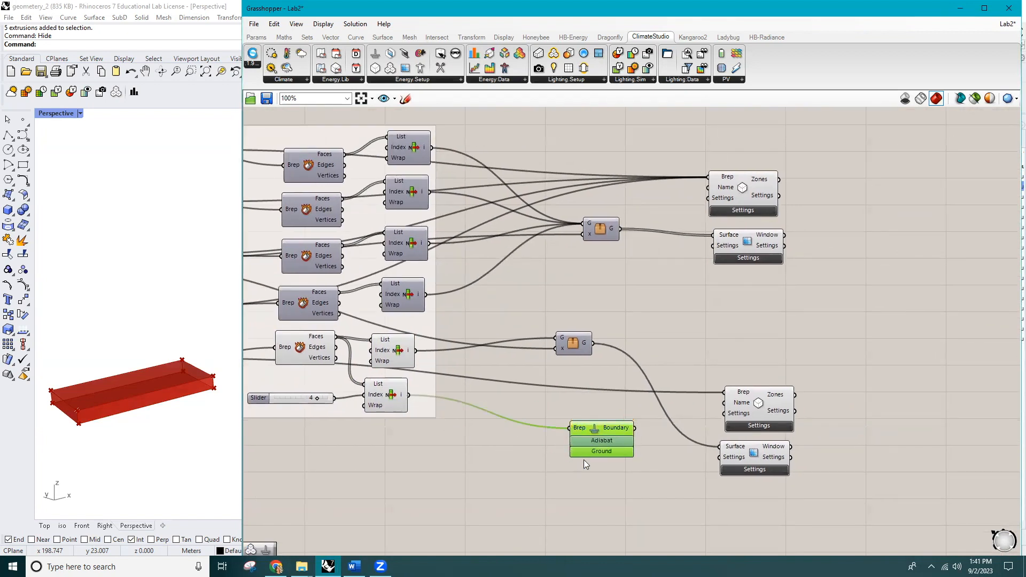
pyautogui.click(597, 467)
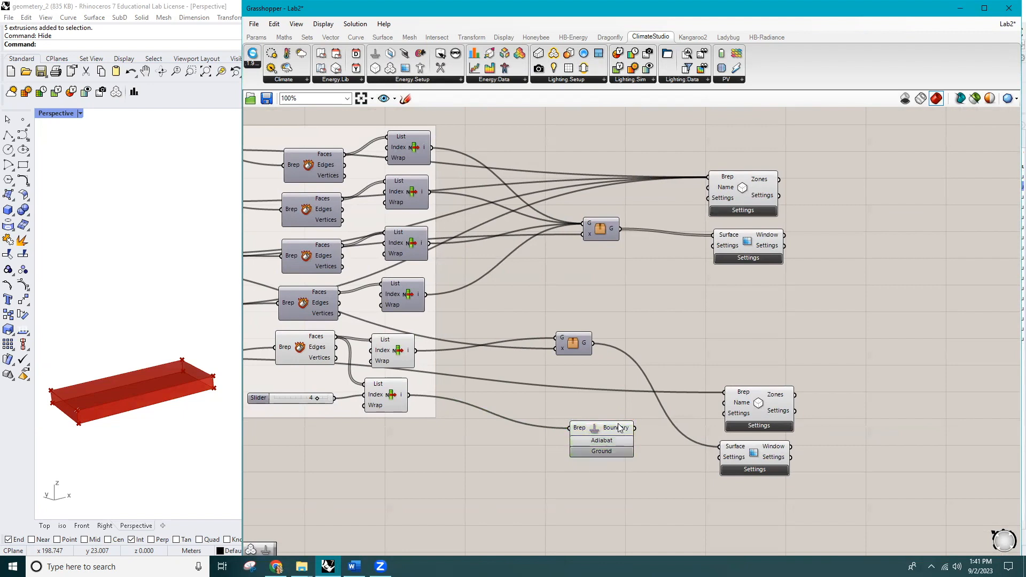
# Move the CS Boundary Object under the lower CS Window and shift the lower Energy Zone and CS Window up to line up with it
pyautogui.moveTo(619, 428); pyautogui.dragTo(771, 491)
pyautogui.moveTo(810, 379); pyautogui.dragTo(763, 488)
pyautogui.moveTo(760, 414); pyautogui.dragTo(756, 359)
pyautogui.click(837, 421)
pyautogui.moveTo(837, 421); pyautogui.dragTo(724, 462, button='right')
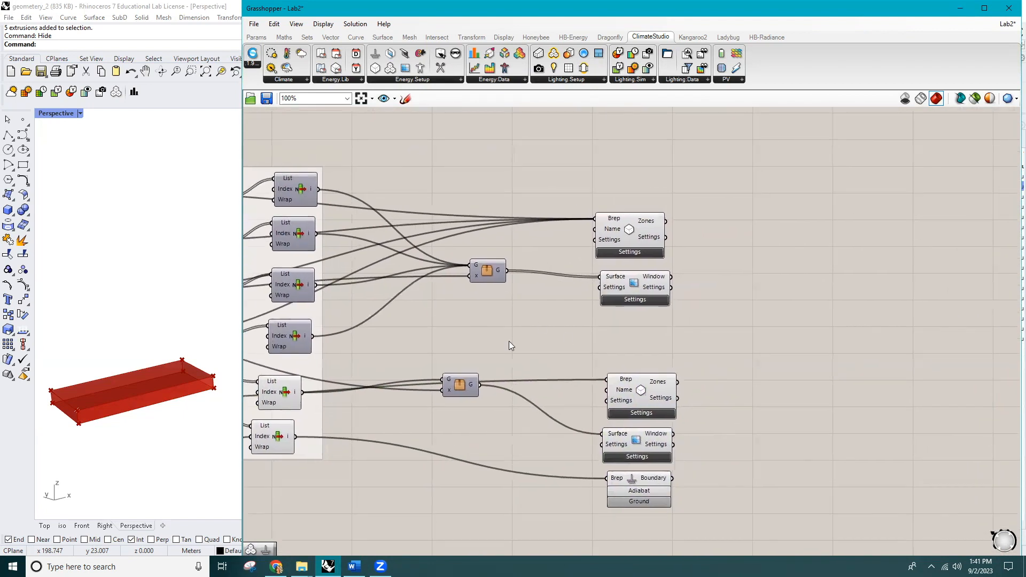
# Turn off the preview of the lowest story's two List Item components
pyautogui.moveTo(316, 489); pyautogui.dragTo(276, 379)
pyautogui.middleClick(281, 389)
pyautogui.click(313, 356)
pyautogui.click(371, 136)
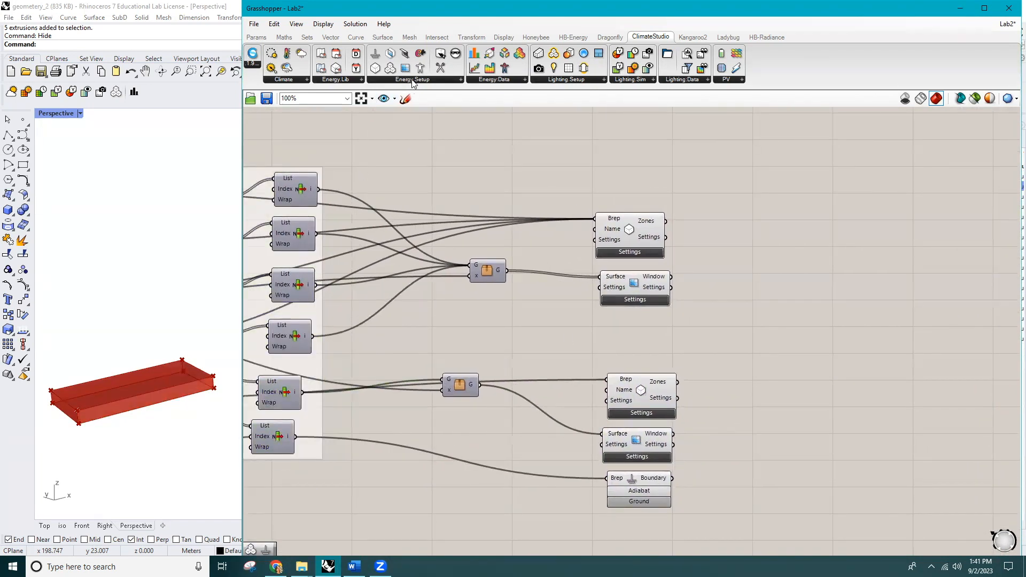
# Place a CS Model Maker beside the zone and window components and a Run CS Energy Model component after it
pyautogui.moveTo(442, 80)
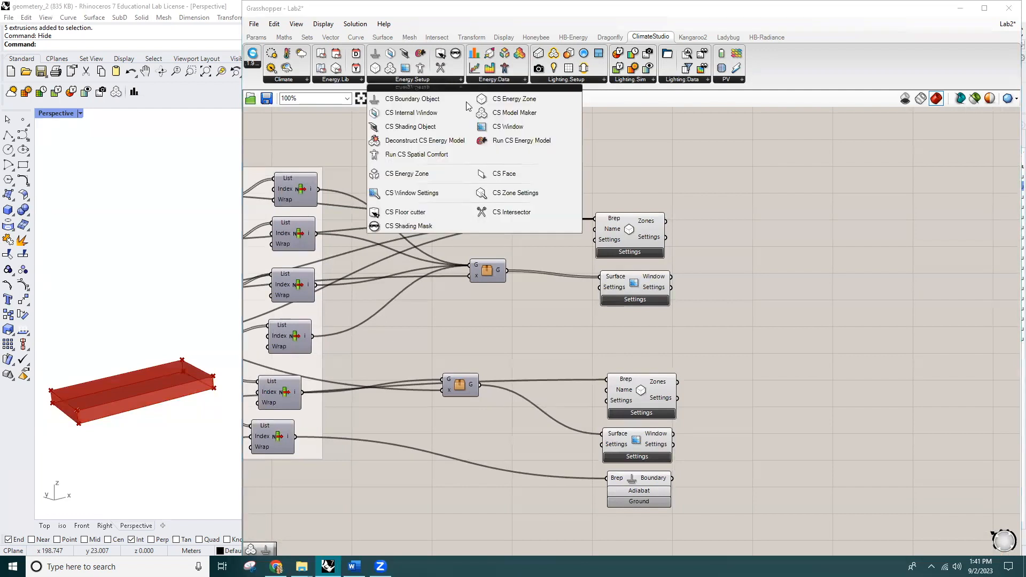
pyautogui.moveTo(516, 114); pyautogui.dragTo(809, 331)
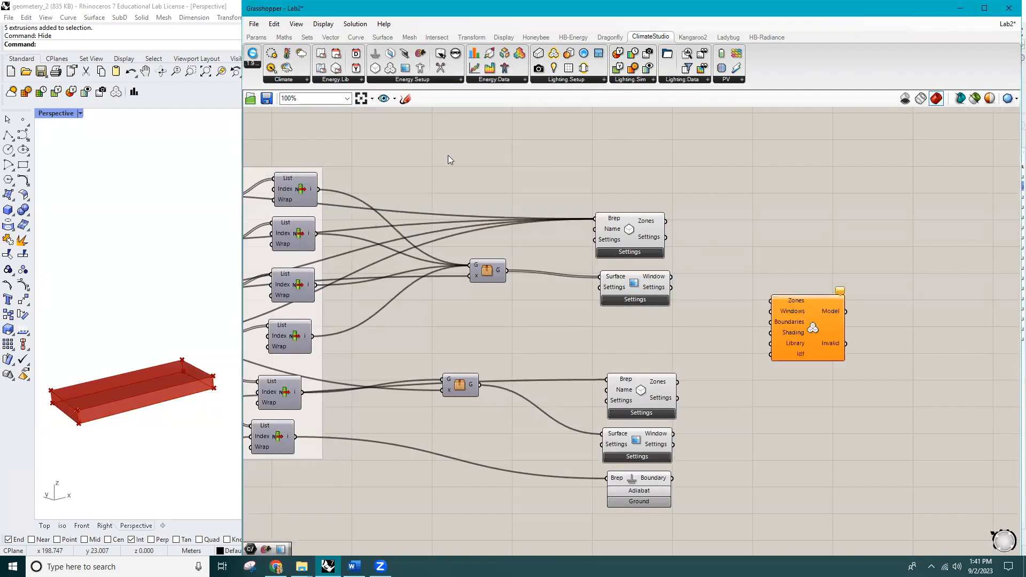
pyautogui.moveTo(423, 82)
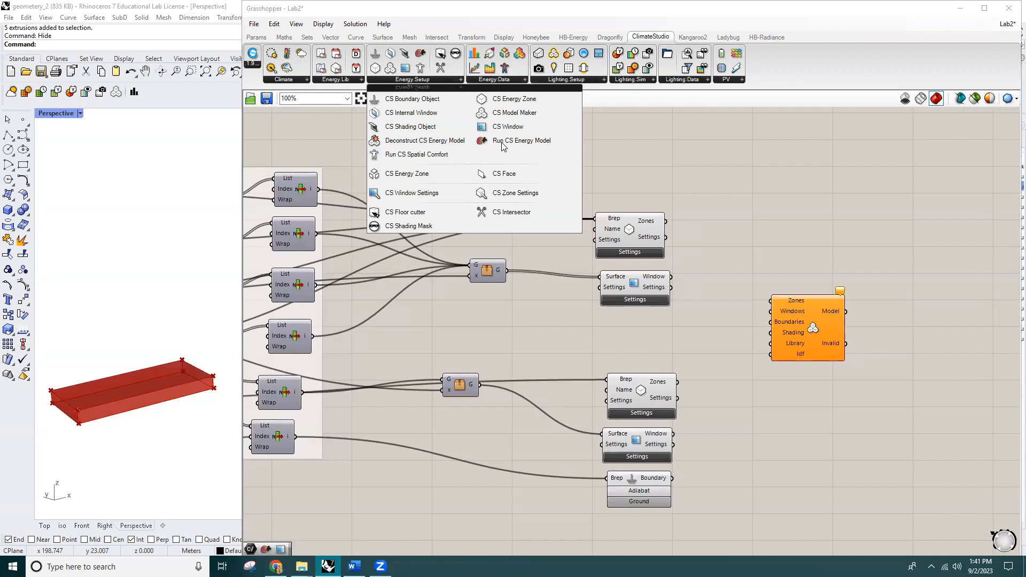
pyautogui.moveTo(500, 143); pyautogui.dragTo(936, 315)
pyautogui.moveTo(838, 415); pyautogui.dragTo(722, 409, button='right')
# Connect both Energy Zones to the Model Maker's Zones input and both CS Windows to its Windows input
pyautogui.moveTo(517, 210); pyautogui.dragTo(622, 289)
pyautogui.keyDown('shift'); pyautogui.moveTo(570, 362); pyautogui.dragTo(621, 300); pyautogui.keyUp('shift')
pyautogui.keyDown('shift'); pyautogui.moveTo(525, 423); pyautogui.dragTo(621, 300); pyautogui.keyUp('shift')
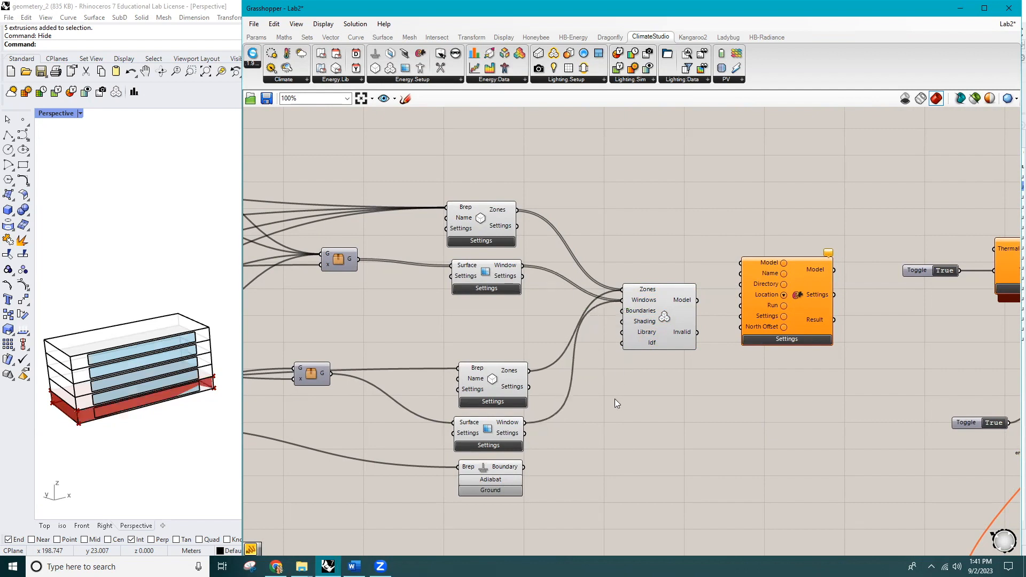
# Turn off the preview of both Energy Zones, both CS Windows and the CS Boundary Object
pyautogui.moveTo(584, 461); pyautogui.dragTo(624, 458, button='right')
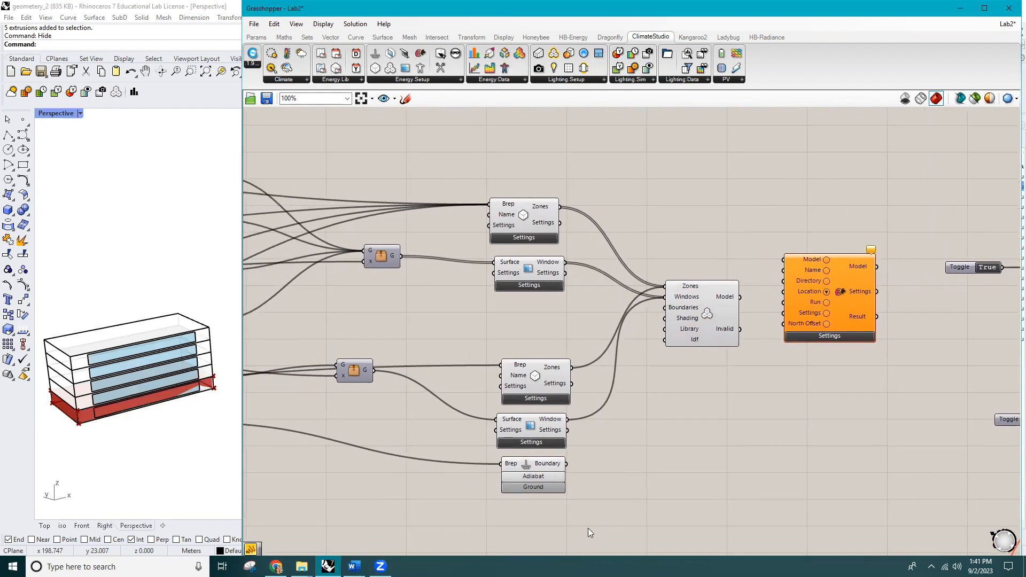
pyautogui.moveTo(507, 339); pyautogui.dragTo(488, 205)
pyautogui.middleClick(519, 213)
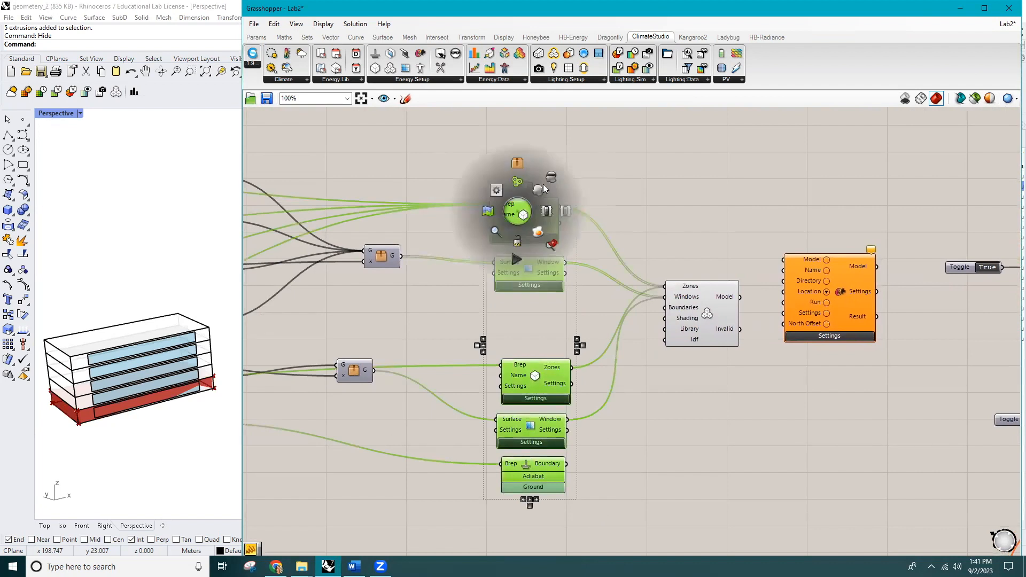
pyautogui.click(694, 425)
# Turn off the preview of the lowest story's geometry parameter and its Deconstruct Brep component
pyautogui.scroll(-2, 694, 427)
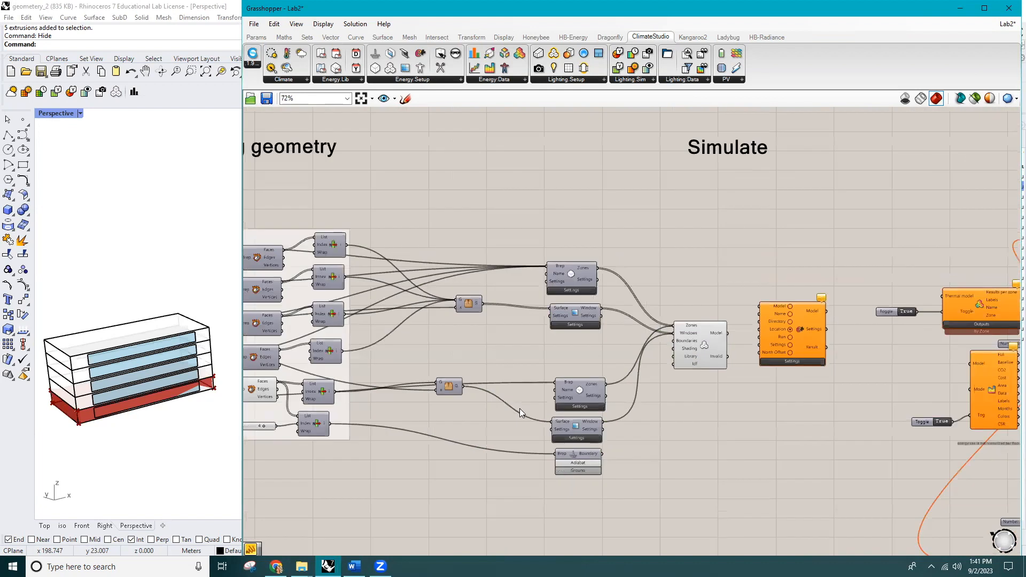
pyautogui.moveTo(266, 404); pyautogui.dragTo(438, 388, button='right')
pyautogui.moveTo(309, 366); pyautogui.dragTo(444, 454)
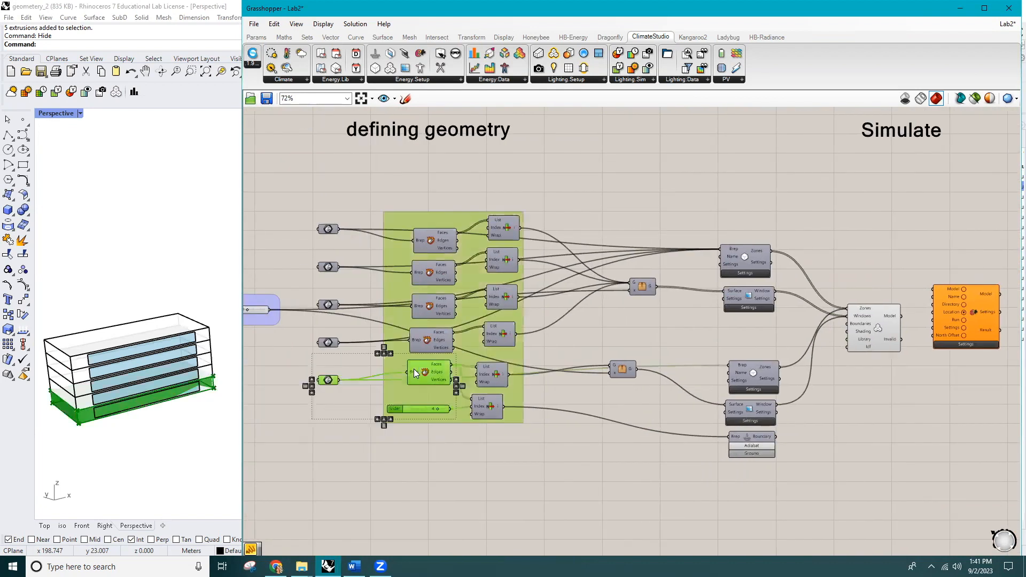
pyautogui.middleClick(414, 370)
pyautogui.click(452, 334)
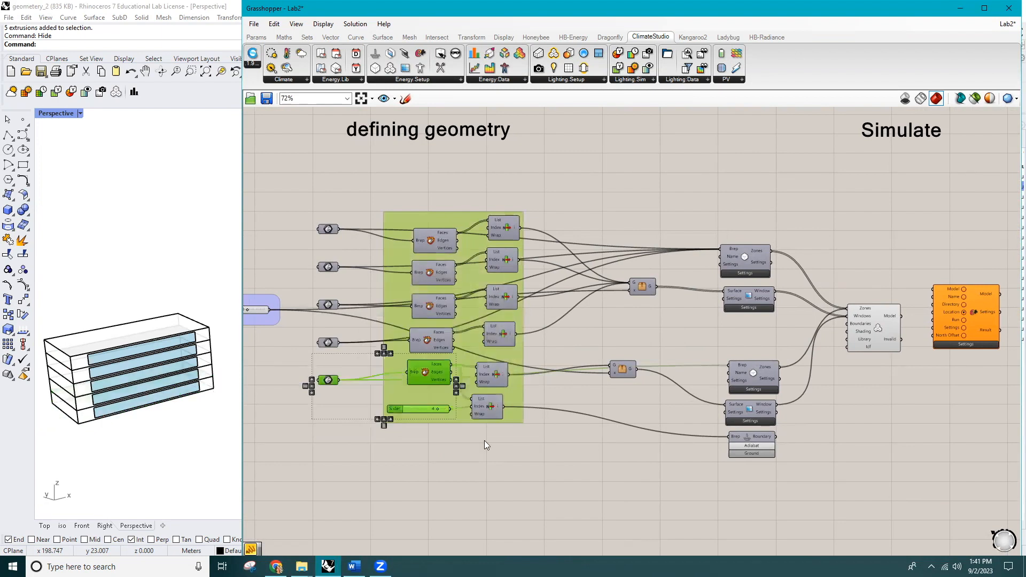
pyautogui.click(579, 536)
# Set the WWR slider to 70
pyautogui.moveTo(906, 454); pyautogui.dragTo(975, 451, button='right')
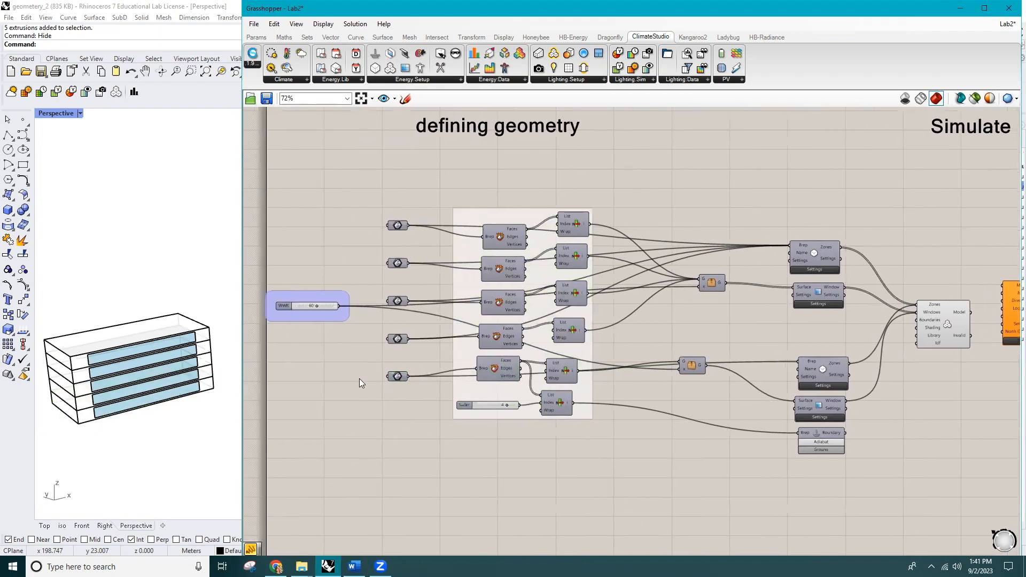
pyautogui.scroll(1, 310, 315)
pyautogui.moveTo(320, 306)
pyautogui.mouseDown()
pyautogui.moveTo(333, 308)
pyautogui.moveTo(302, 306)
pyautogui.moveTo(323, 306)
pyautogui.mouseUp()
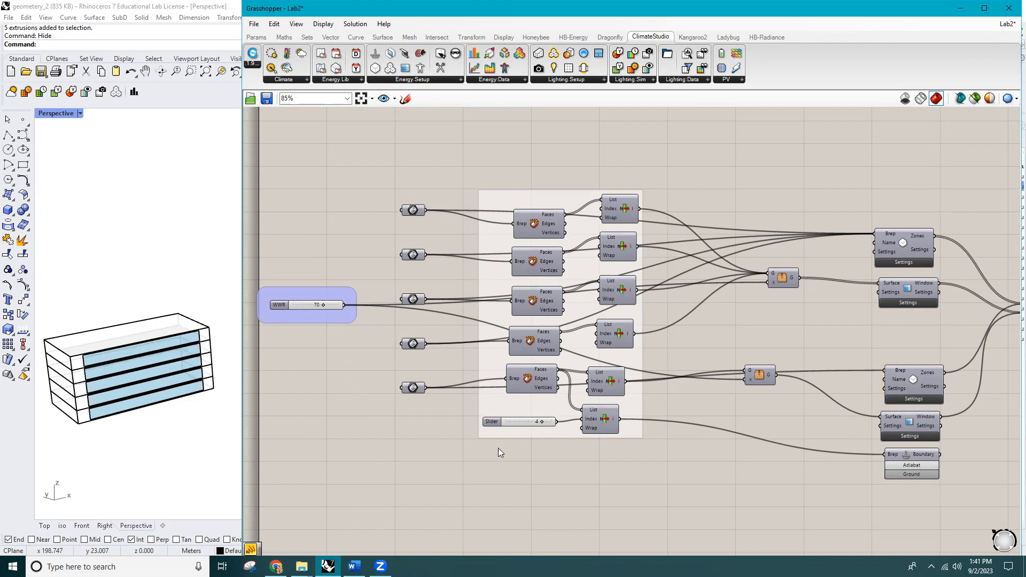
# Connect the Model Maker's Model output to the Run CS Energy Model component and set its location to USA_NC_Charlotte.723140_TMY2
pyautogui.scroll(-1, 498, 450)
pyautogui.moveTo(914, 449); pyautogui.dragTo(492, 442, button='right')
pyautogui.scroll(2, 591, 345)
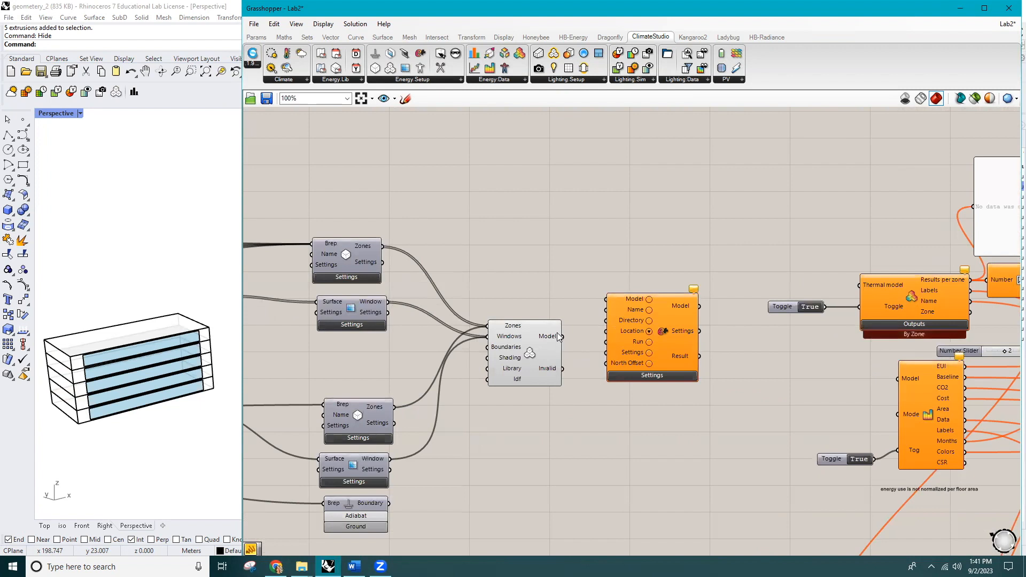
pyautogui.moveTo(563, 337); pyautogui.dragTo(605, 300)
pyautogui.moveTo(648, 373); pyautogui.dragTo(661, 418)
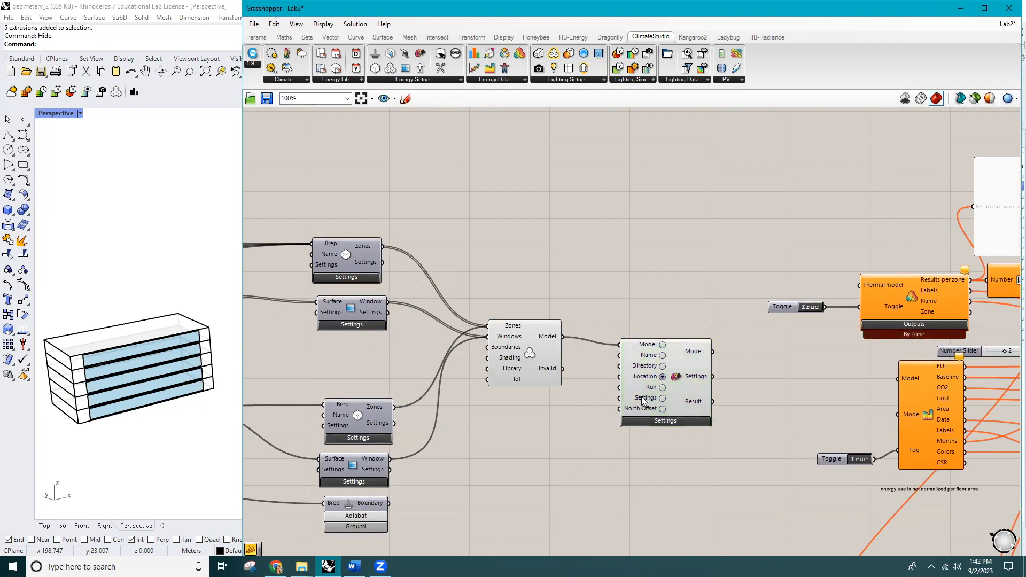
pyautogui.click(663, 378)
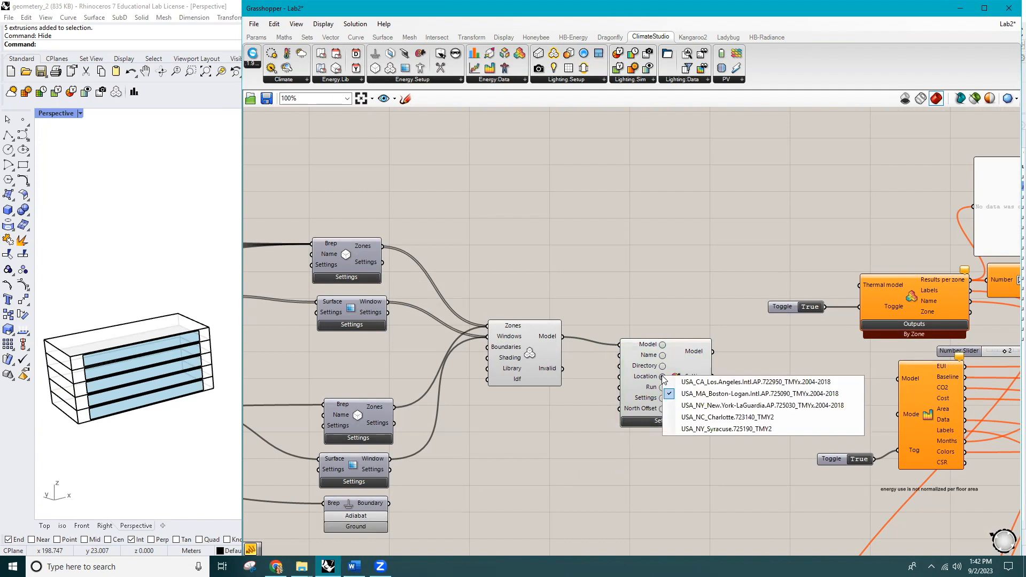
pyautogui.click(698, 420)
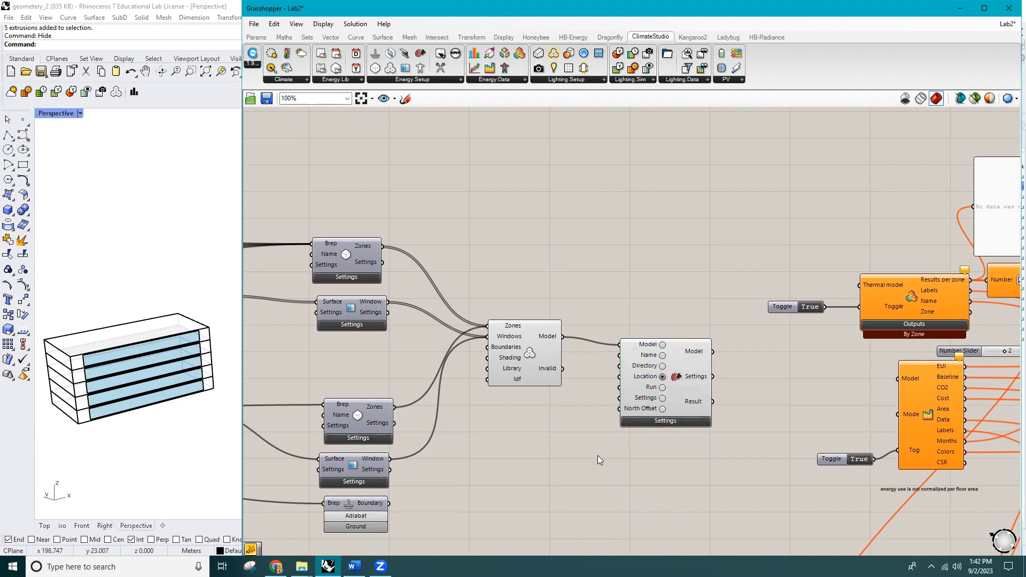
pyautogui.doubleClick(573, 443)
pyautogui.write('bo')
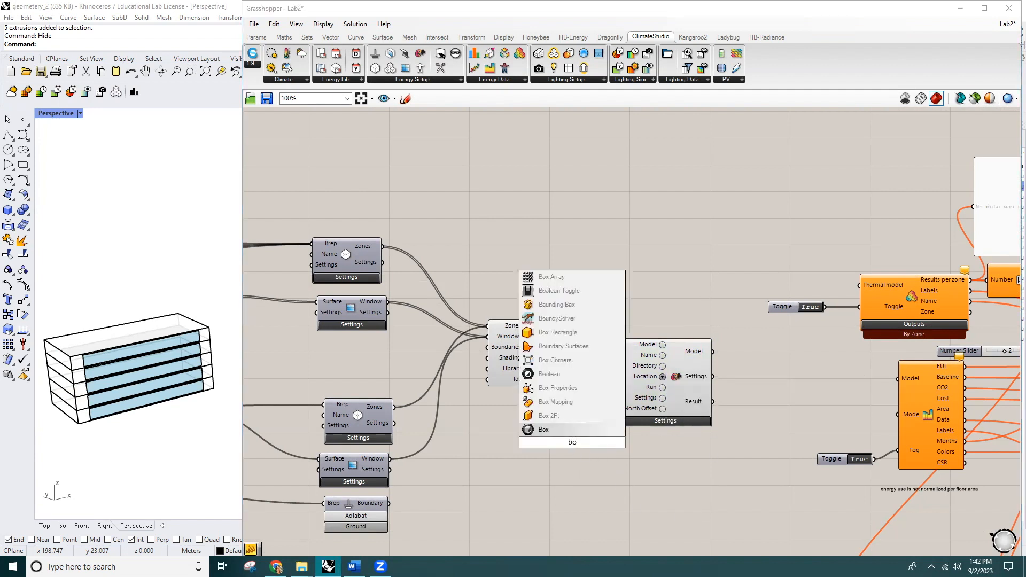
pyautogui.press('BackSpace')
pyautogui.write('utt')
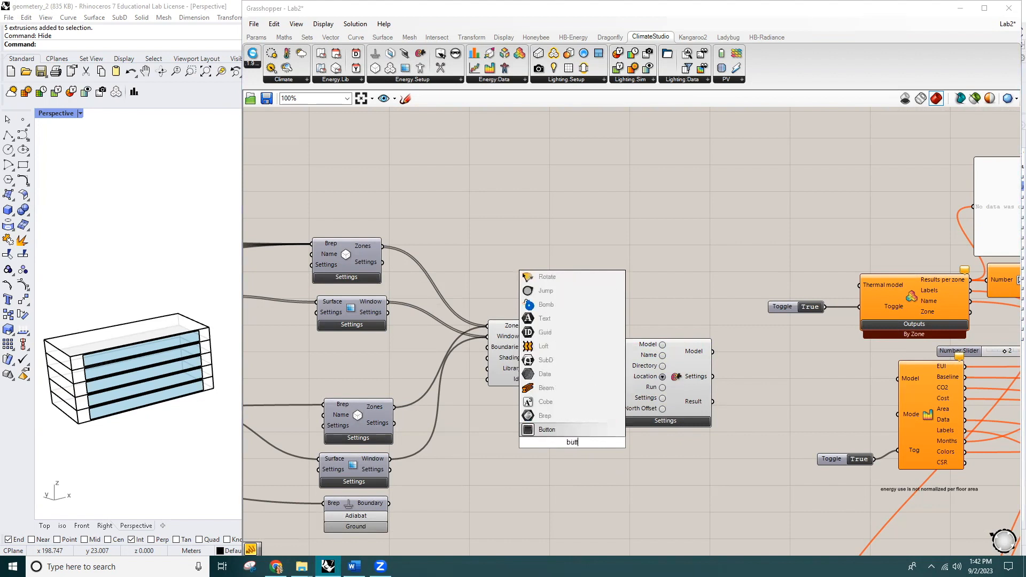
pyautogui.click(552, 434)
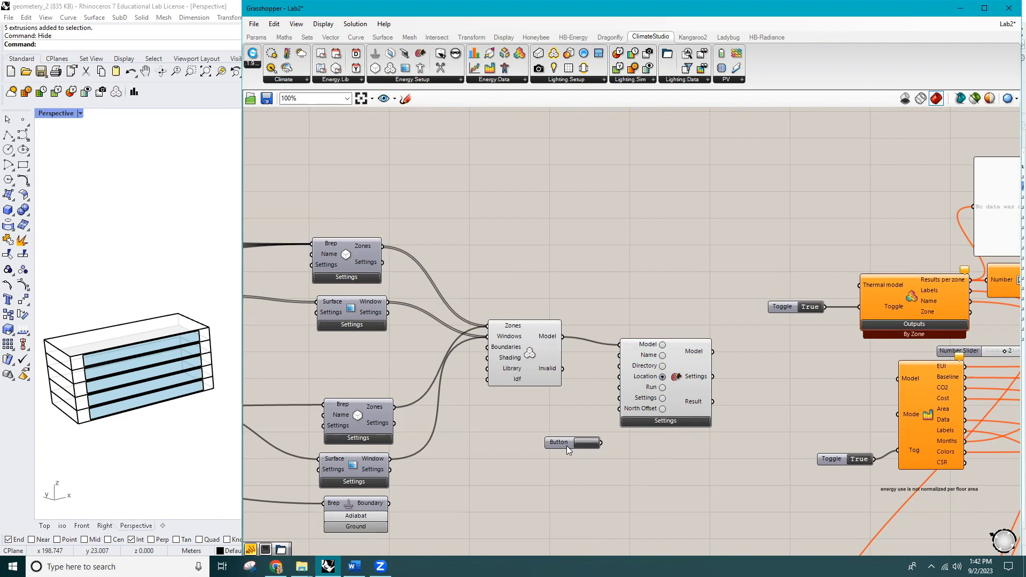
pyautogui.click(560, 445)
# Add a Button component, connect it to the Run input of the energy model component and place it beneath the Model Maker
pyautogui.doubleClick(550, 438)
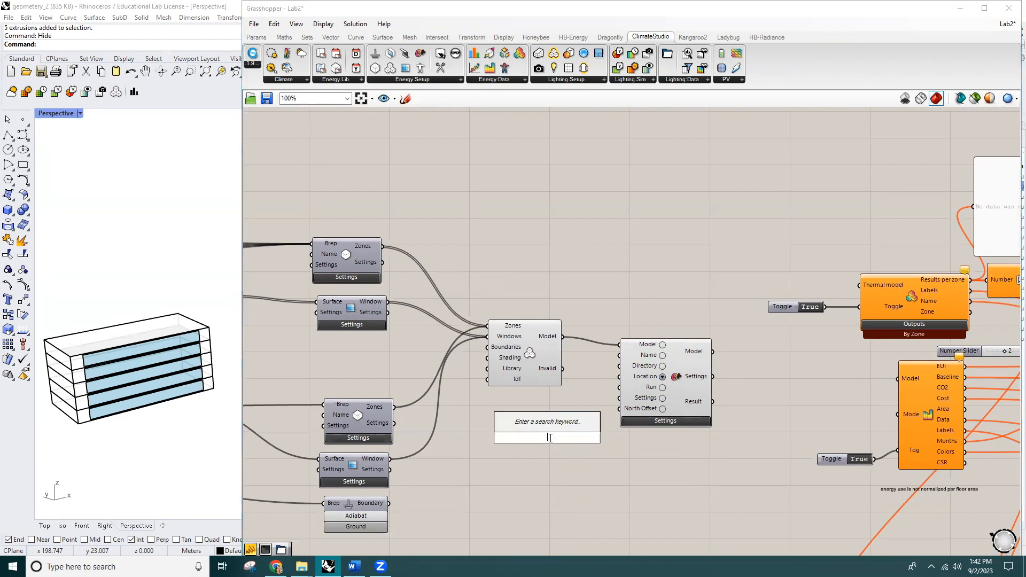
pyautogui.write('butt')
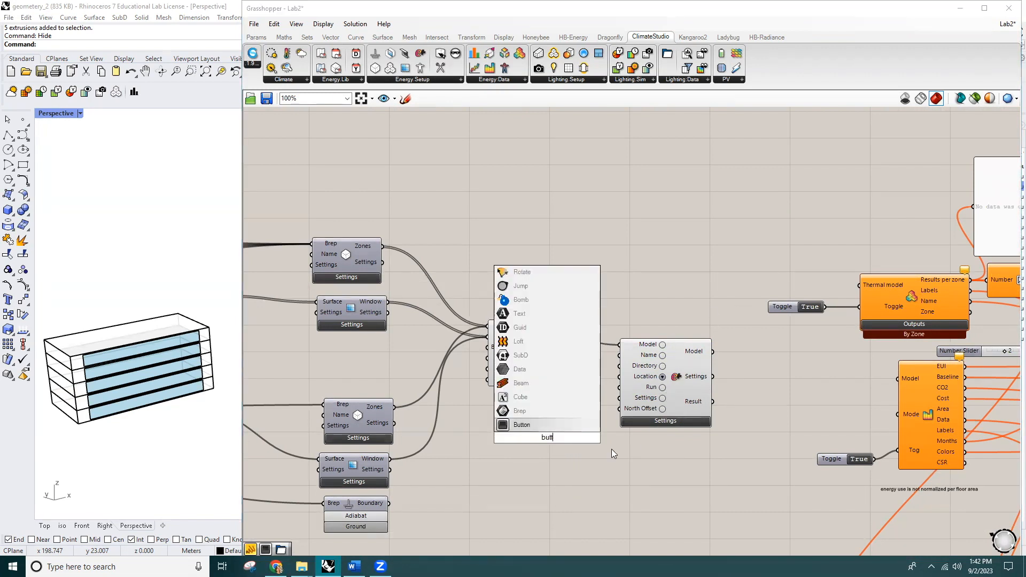
pyautogui.click(515, 426)
pyautogui.moveTo(576, 438); pyautogui.dragTo(619, 387)
pyautogui.click(535, 440)
pyautogui.moveTo(538, 437); pyautogui.dragTo(525, 405)
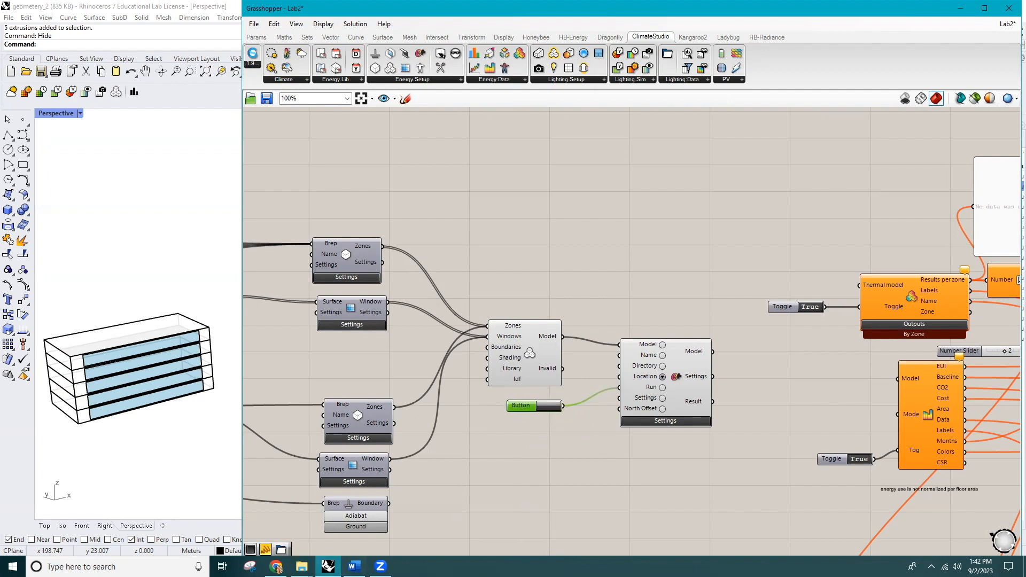
# Switch to the File Explorer window showing the 2023fall_BSI folder
pyautogui.moveTo(302, 567)
pyautogui.click(229, 534)
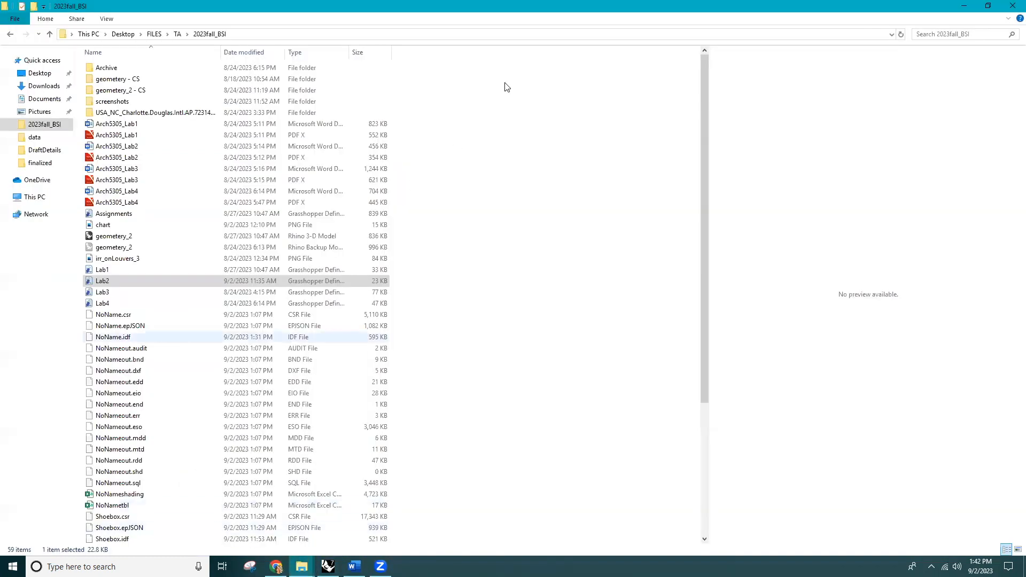
# Copy the 2023fall_BSI folder path into a Grasshopper panel, connect it to the energy model's Directory input and place it beneath the Button
pyautogui.hotkey('ctrl', 'l')
pyautogui.hotkey('ctrl', 'c')
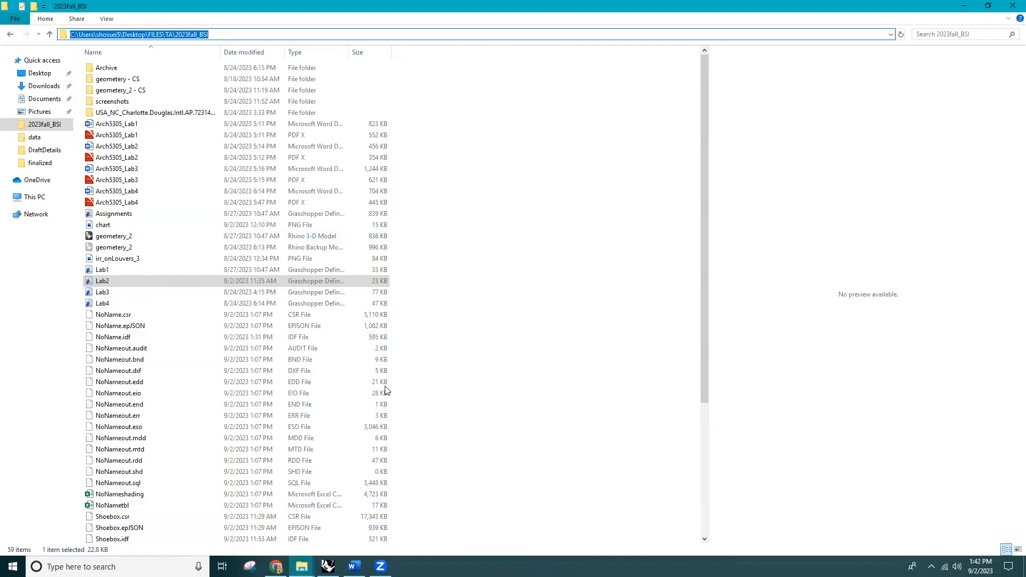
pyautogui.click(327, 566)
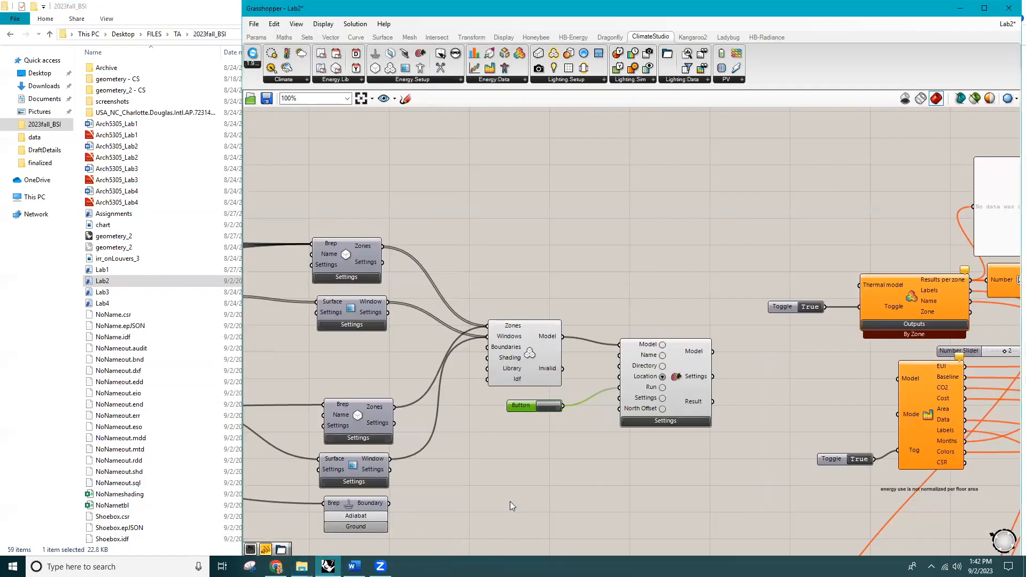
pyautogui.hotkey('ctrl', 'v')
pyautogui.moveTo(603, 500); pyautogui.dragTo(618, 367)
pyautogui.moveTo(438, 523); pyautogui.dragTo(517, 534)
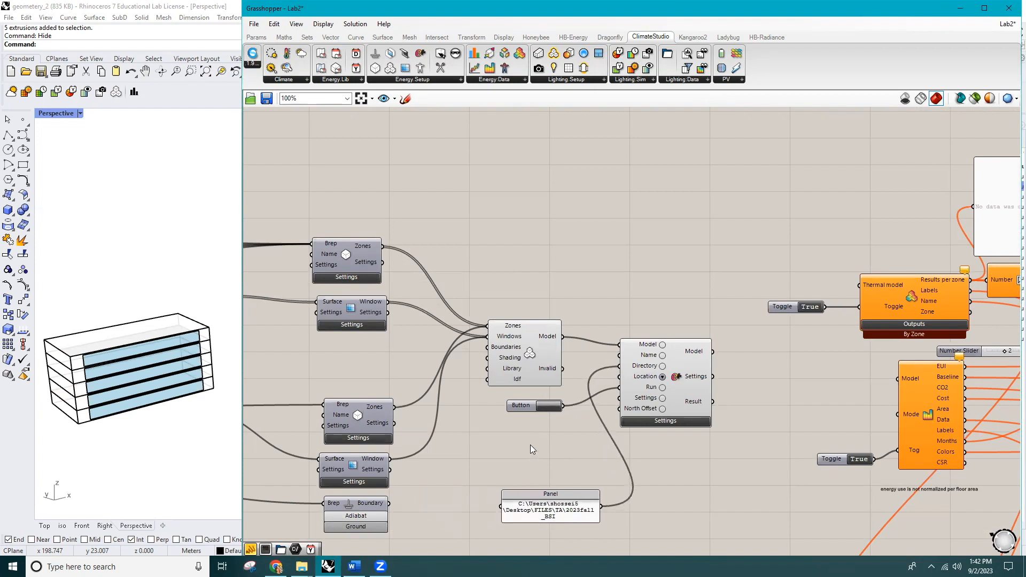
pyautogui.moveTo(530, 445); pyautogui.dragTo(529, 441)
pyautogui.click(625, 489)
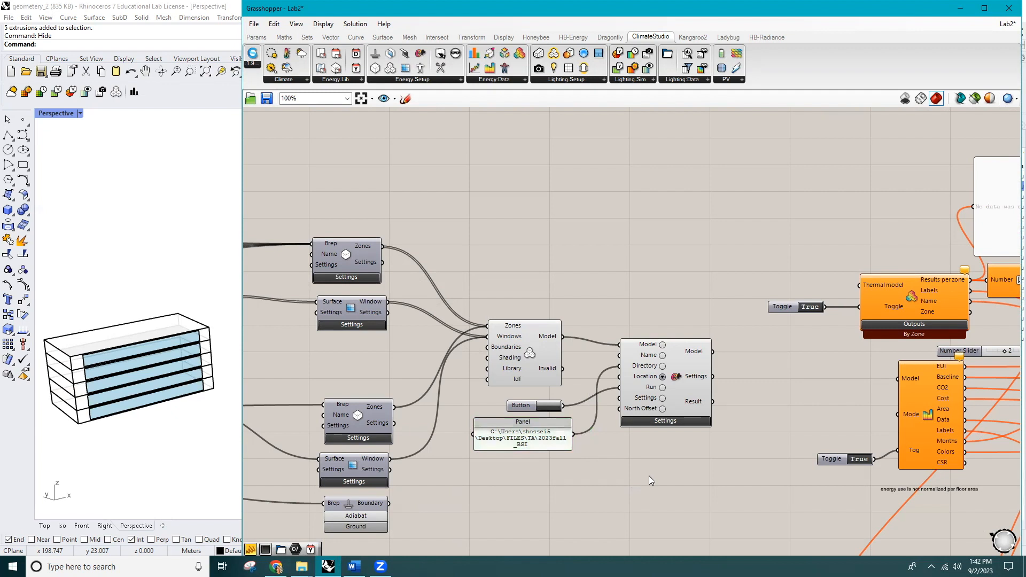
# Spread the Natural Vent, Heating, Cooling and MechVent labels vertically, well away from the weather component in the diff systems operation schedule area
pyautogui.scroll(-5, 654, 474)
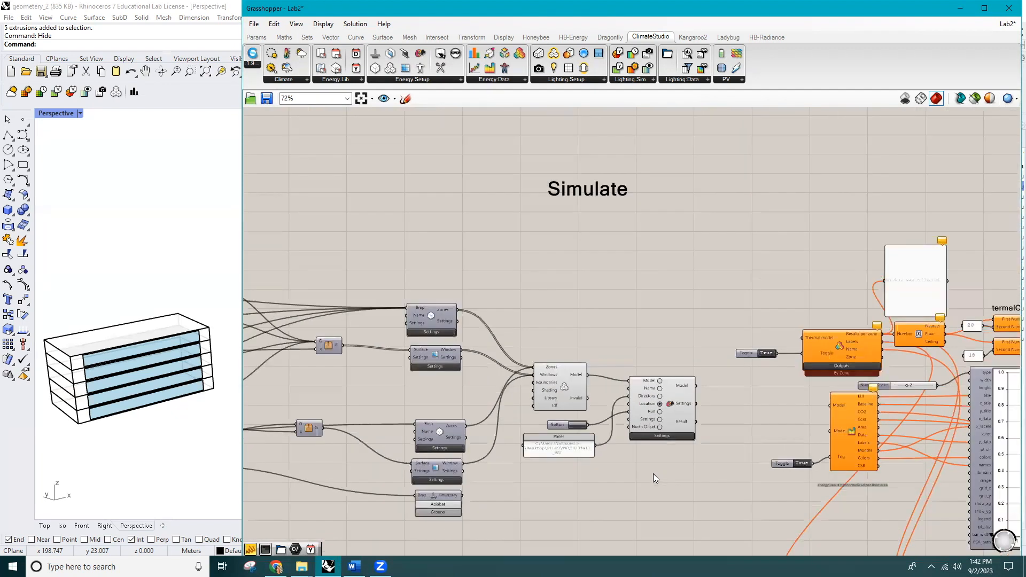
pyautogui.moveTo(550, 495); pyautogui.dragTo(712, 282, button='right')
pyautogui.moveTo(610, 413); pyautogui.dragTo(593, 296, button='right')
pyautogui.scroll(2, 562, 384)
pyautogui.scroll(2, 561, 384)
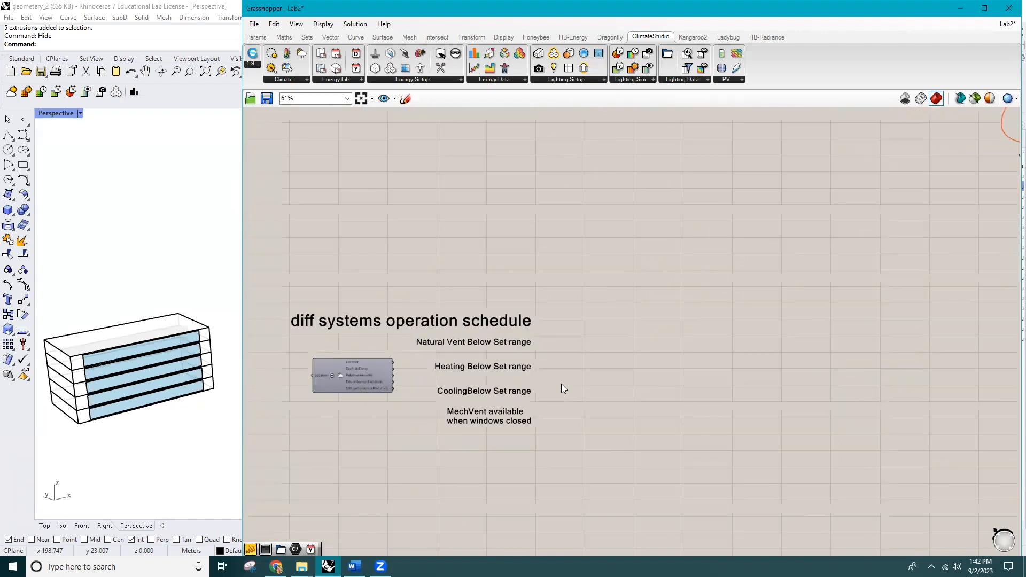
pyautogui.moveTo(549, 415); pyautogui.dragTo(641, 397, button='right')
pyautogui.moveTo(582, 317); pyautogui.dragTo(785, 323)
pyautogui.moveTo(732, 344); pyautogui.dragTo(576, 302, button='right')
pyautogui.moveTo(548, 296); pyautogui.dragTo(751, 343)
pyautogui.moveTo(535, 325); pyautogui.dragTo(736, 420)
pyautogui.moveTo(505, 356); pyautogui.dragTo(723, 519)
pyautogui.click(551, 448)
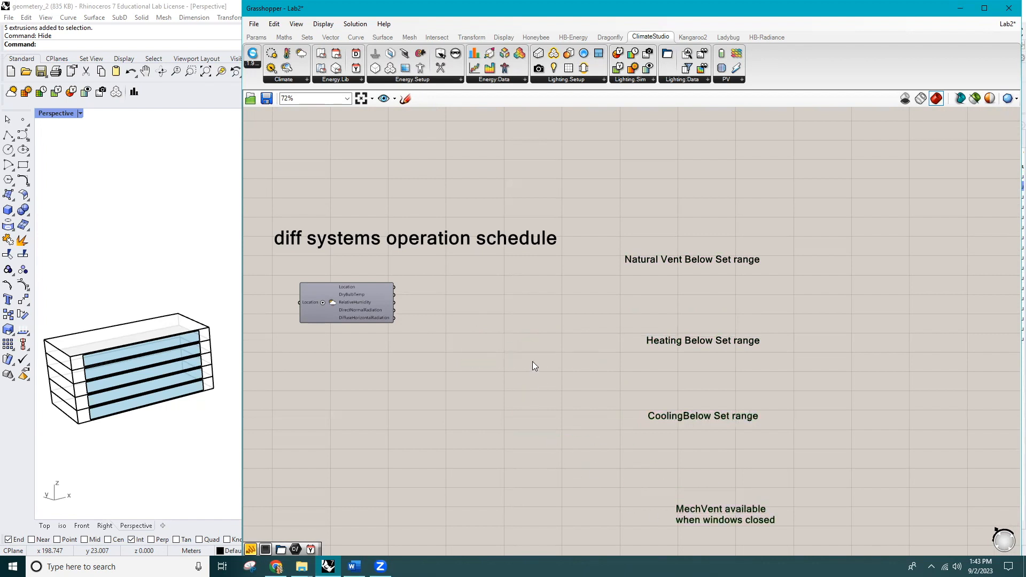
# Add a Construct CS Year Schedule component beneath the Natural Vent Below Set range label
pyautogui.click(348, 80)
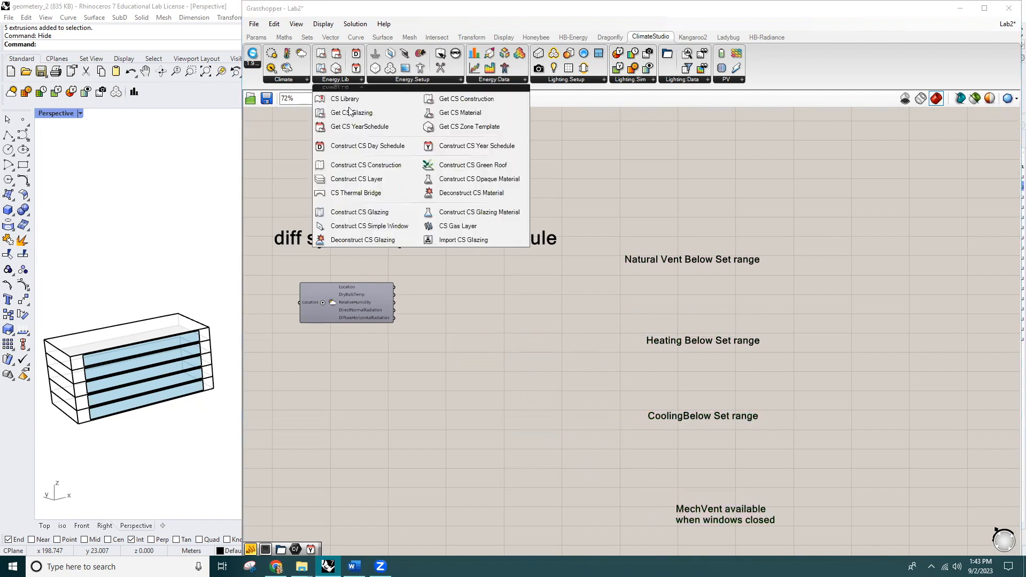
pyautogui.click(460, 149)
pyautogui.click(728, 298)
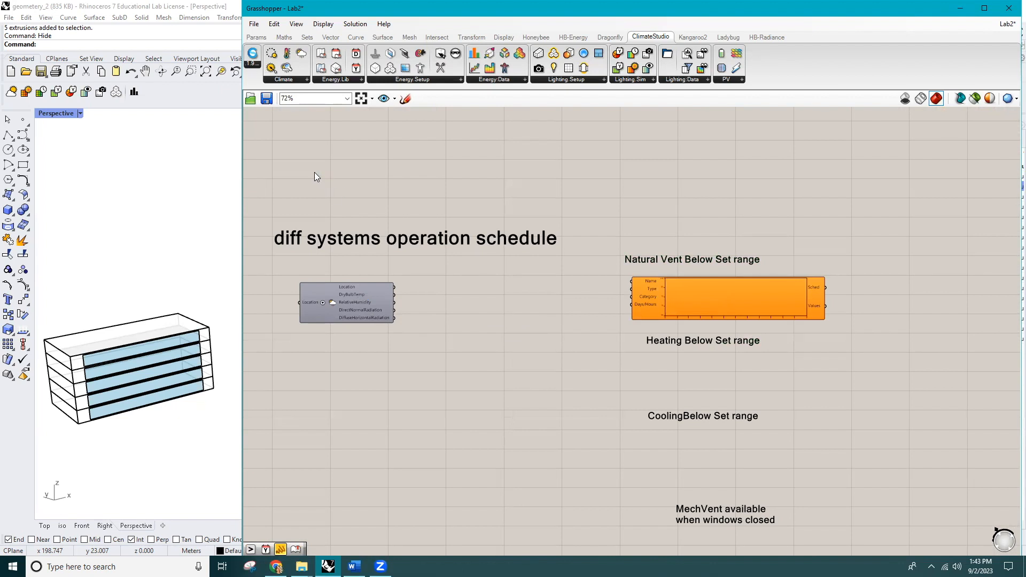
# Keep the weather component's location at USA_NC_Charlotte.723140_TMY2 and display its DryBulbTemp output in a new panel
pyautogui.click(469, 287)
pyautogui.scroll(3, 420, 284)
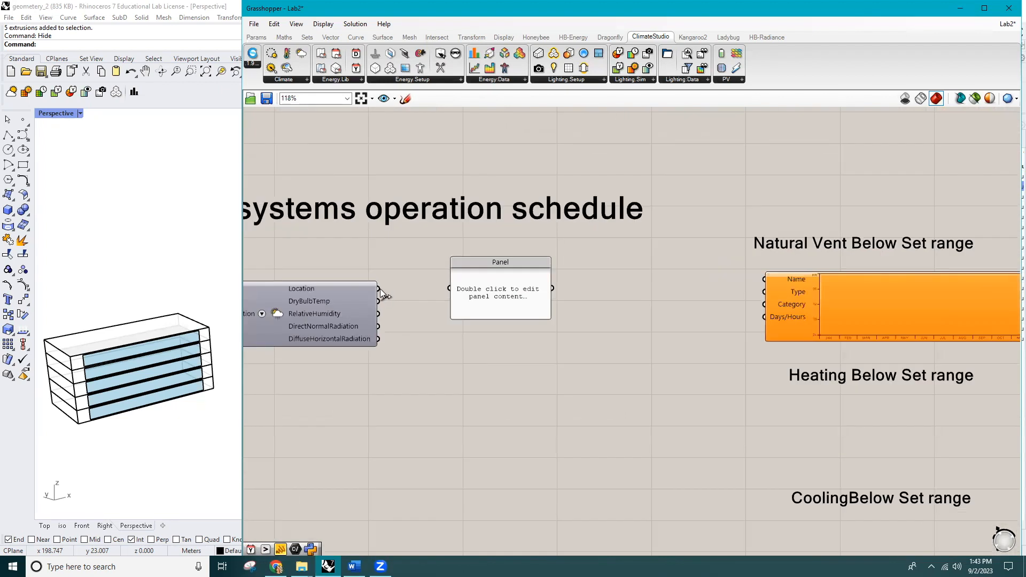
pyautogui.moveTo(517, 285); pyautogui.dragTo(654, 273, button='right')
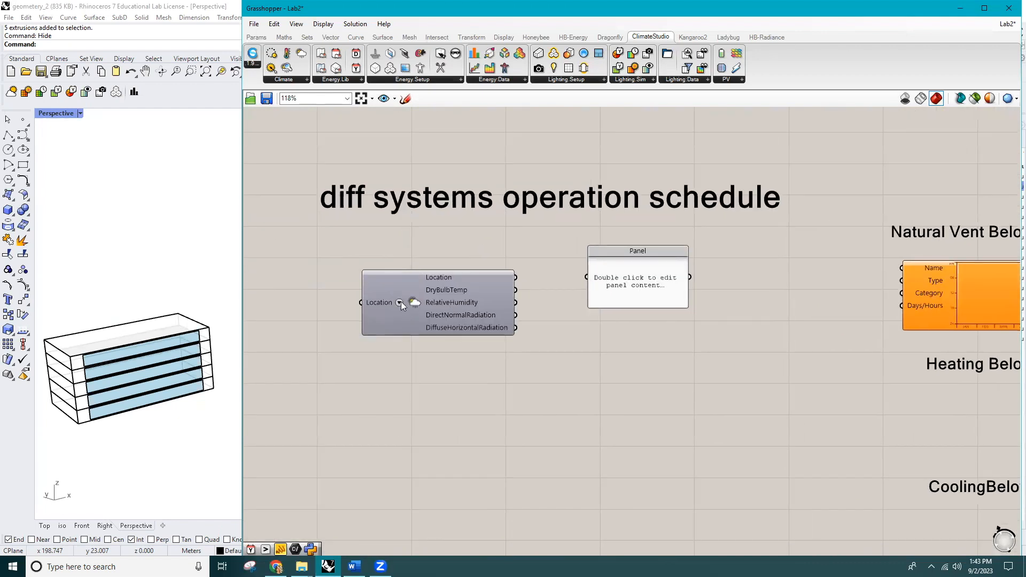
pyautogui.click(400, 302)
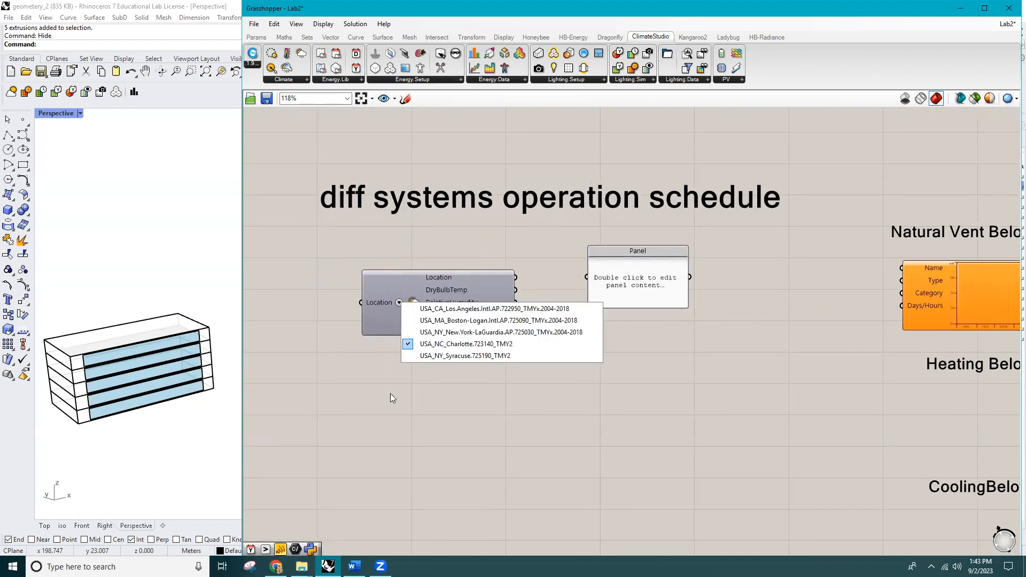
pyautogui.click(489, 344)
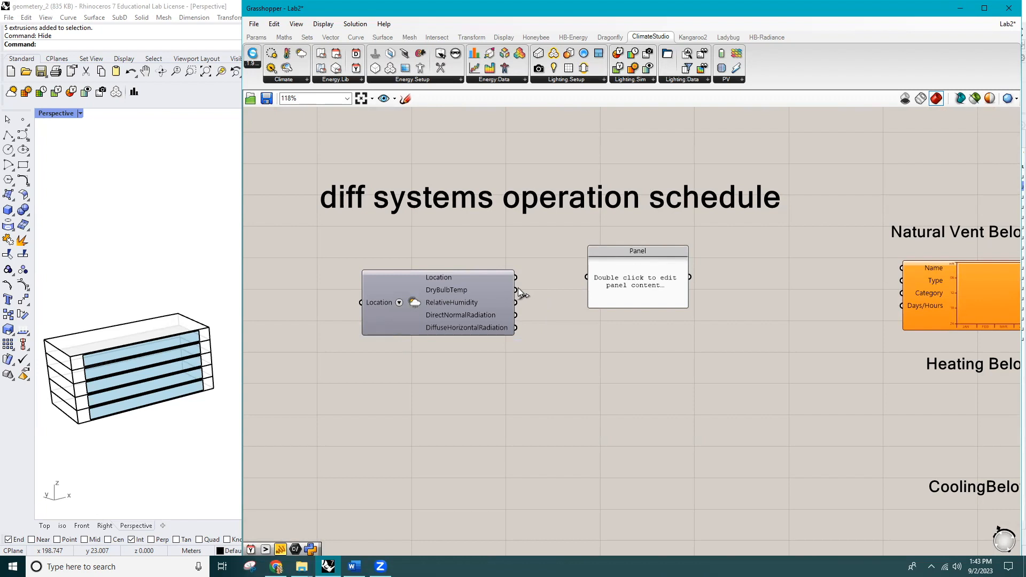
pyautogui.moveTo(517, 291); pyautogui.dragTo(587, 277)
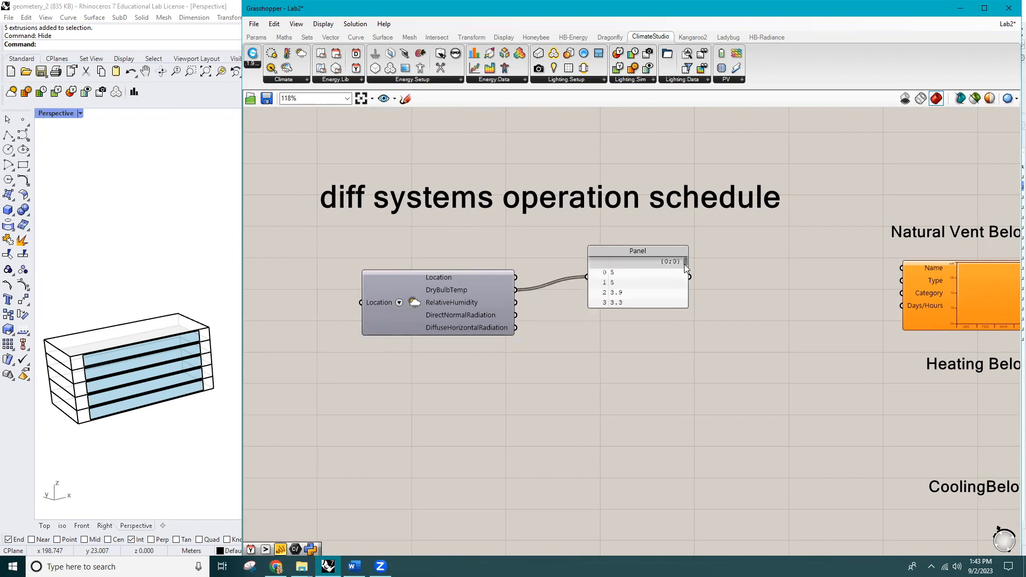
pyautogui.moveTo(684, 264); pyautogui.dragTo(687, 278)
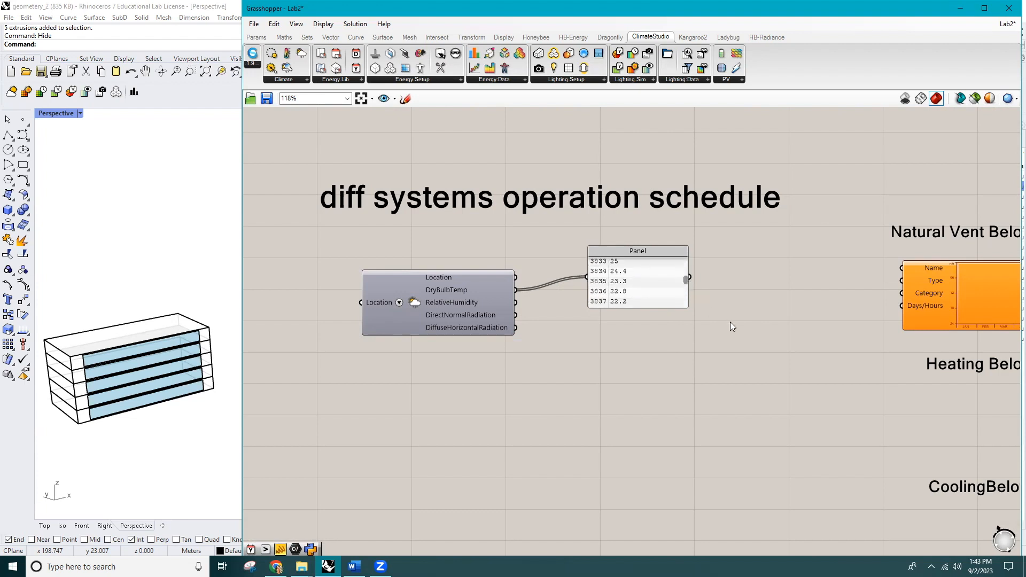
# Add Larger Than and Smaller Than components stacked beside the weather component and move the temperature panel above them
pyautogui.moveTo(745, 356); pyautogui.dragTo(559, 308, button='right')
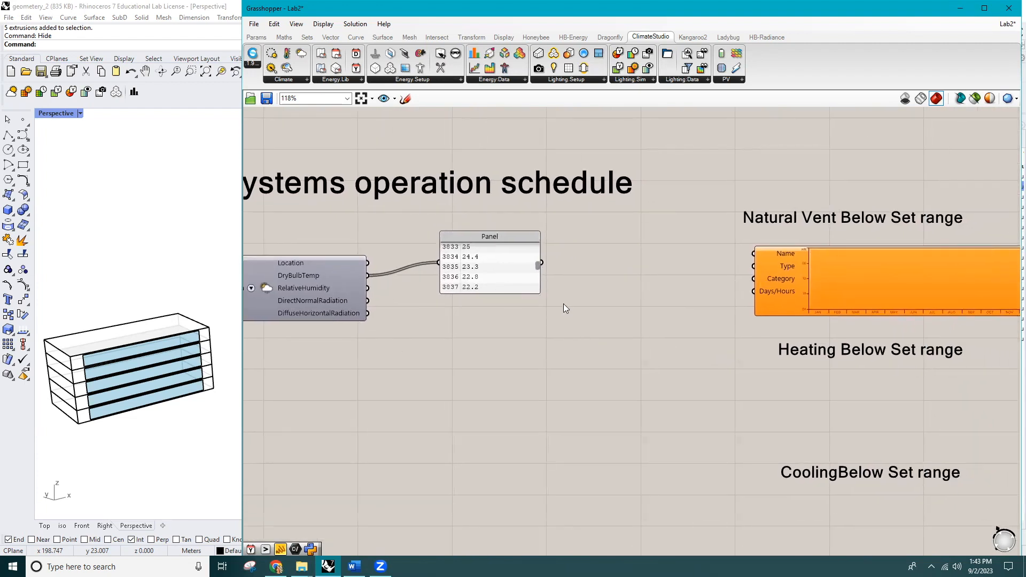
pyautogui.doubleClick(565, 308)
pyautogui.write('>')
pyautogui.press('Return')
pyautogui.doubleClick(580, 336)
pyautogui.write('<')
pyautogui.press('Return')
pyautogui.moveTo(485, 270); pyautogui.dragTo(444, 244)
pyautogui.moveTo(659, 324); pyautogui.dragTo(560, 282)
pyautogui.click(560, 281)
pyautogui.click(568, 406)
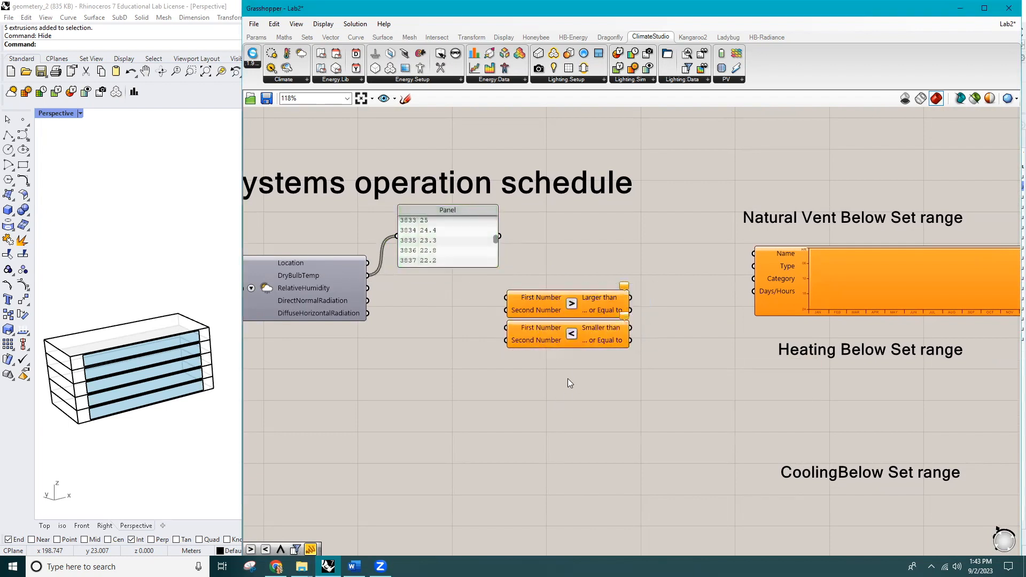
# Feed DryBulbTemp into both First Number inputs, and panels of 17 and 22 into the Second Number of Larger Than and Smaller Than
pyautogui.doubleClick(461, 343)
pyautogui.write('"17')
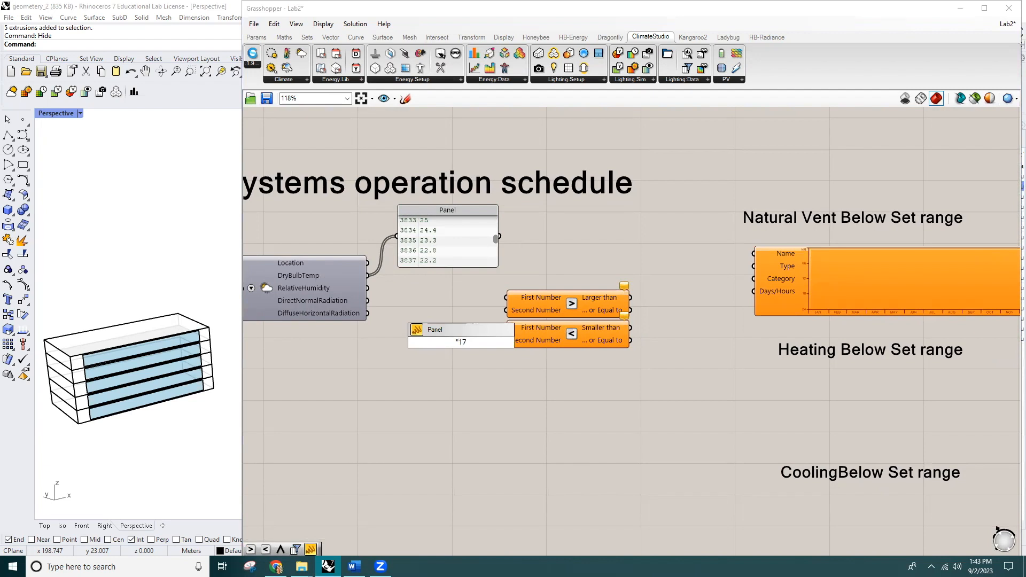
pyautogui.press('Return')
pyautogui.moveTo(461, 342); pyautogui.dragTo(505, 311)
pyautogui.hotkey('ctrl', 'c')
pyautogui.hotkey('ctrl', 'v')
pyautogui.doubleClick(449, 364)
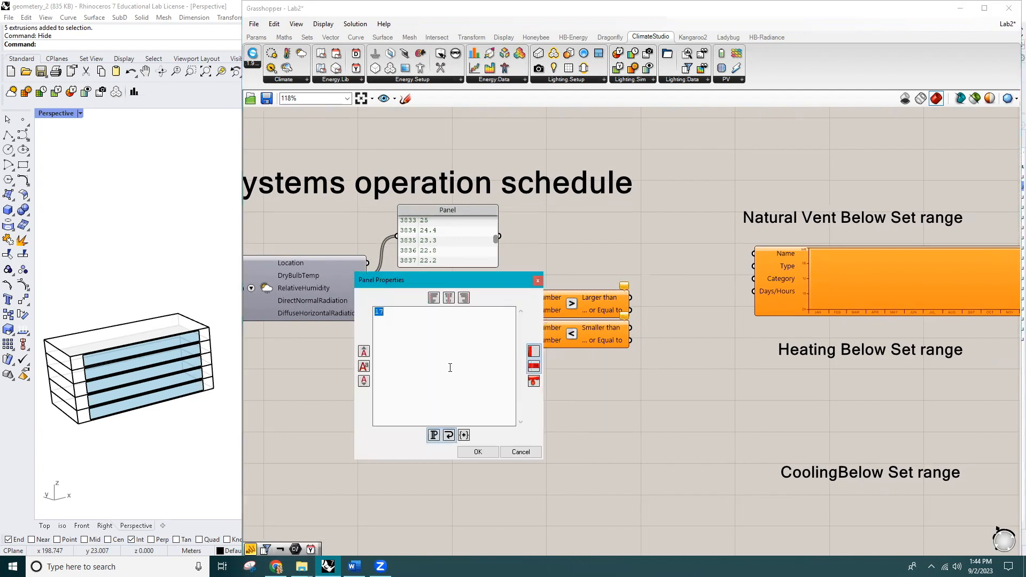
pyautogui.click(473, 452)
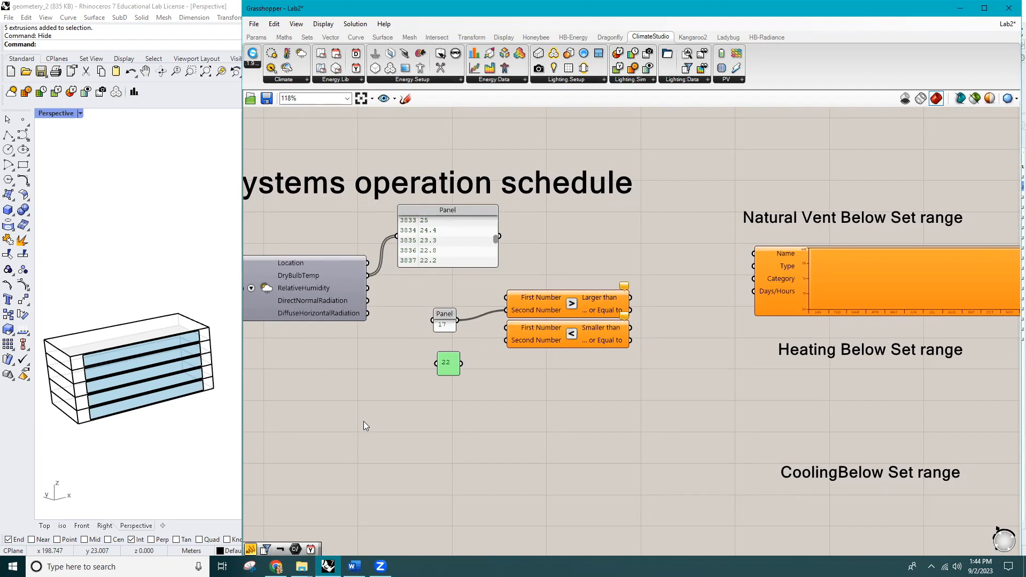
pyautogui.moveTo(484, 386); pyautogui.dragTo(506, 340)
pyautogui.moveTo(369, 276); pyautogui.dragTo(507, 327)
# Add a Gate And component and connect the Larger than and Smaller than outputs to its A and B inputs
pyautogui.doubleClick(677, 315)
pyautogui.write('and')
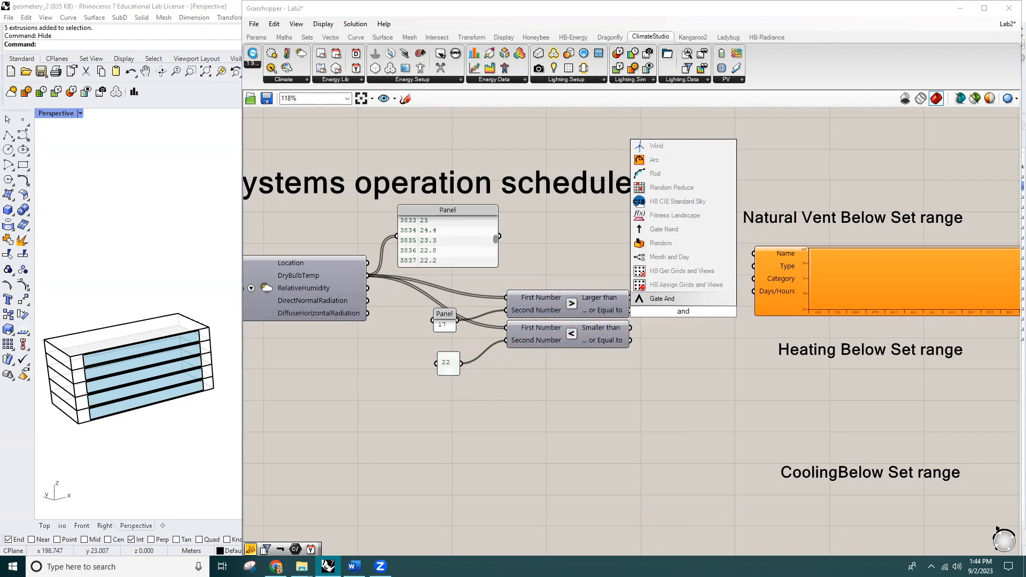
pyautogui.press('Return')
pyautogui.moveTo(698, 353); pyautogui.dragTo(590, 367, button='right')
pyautogui.moveTo(524, 312); pyautogui.dragTo(547, 334)
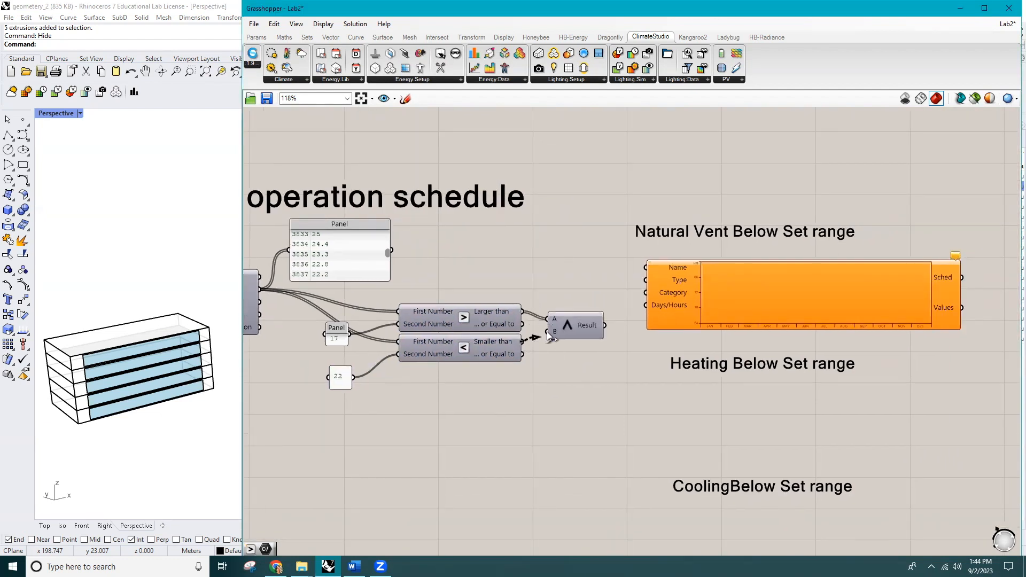
# Widen the gap before the year schedule component and connect the Gate And Result to its Days/Hours input
pyautogui.moveTo(621, 402); pyautogui.dragTo(636, 403, button='right')
pyautogui.keyDown('alt'); pyautogui.moveTo(637, 403); pyautogui.dragTo(806, 408); pyautogui.keyUp('alt')
pyautogui.moveTo(801, 410); pyautogui.dragTo(757, 415, button='right')
pyautogui.moveTo(554, 333); pyautogui.dragTo(787, 312)
pyautogui.click(674, 327)
pyautogui.moveTo(638, 303); pyautogui.dragTo(528, 323, button='right')
pyautogui.moveTo(459, 426); pyautogui.dragTo(548, 423, button='right')
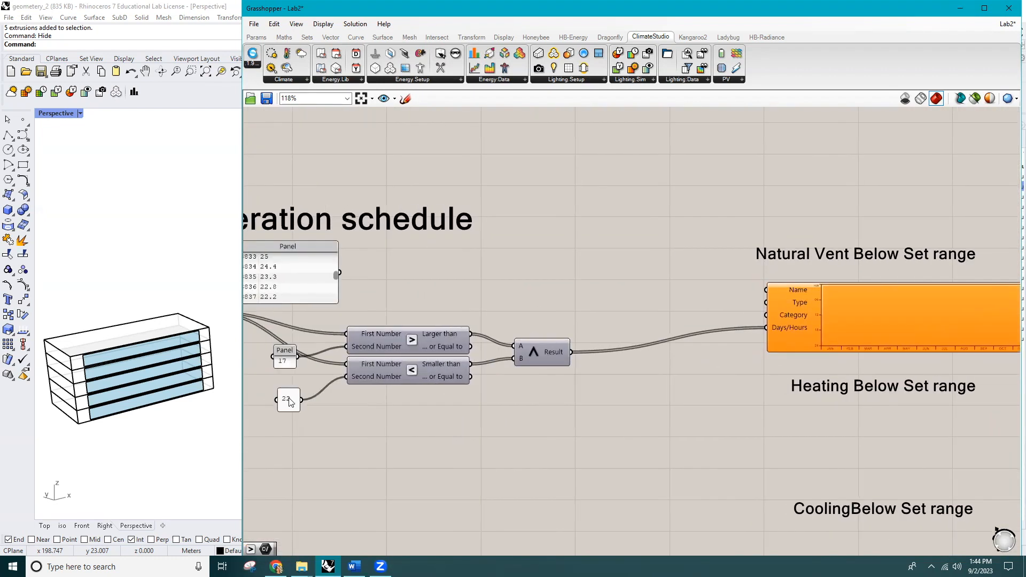
# Add a panel reading NaturalVent and connect it to the year schedule's Name input
pyautogui.hotkey('ctrl', 'v')
pyautogui.moveTo(297, 407); pyautogui.dragTo(667, 295)
pyautogui.doubleClick(666, 295)
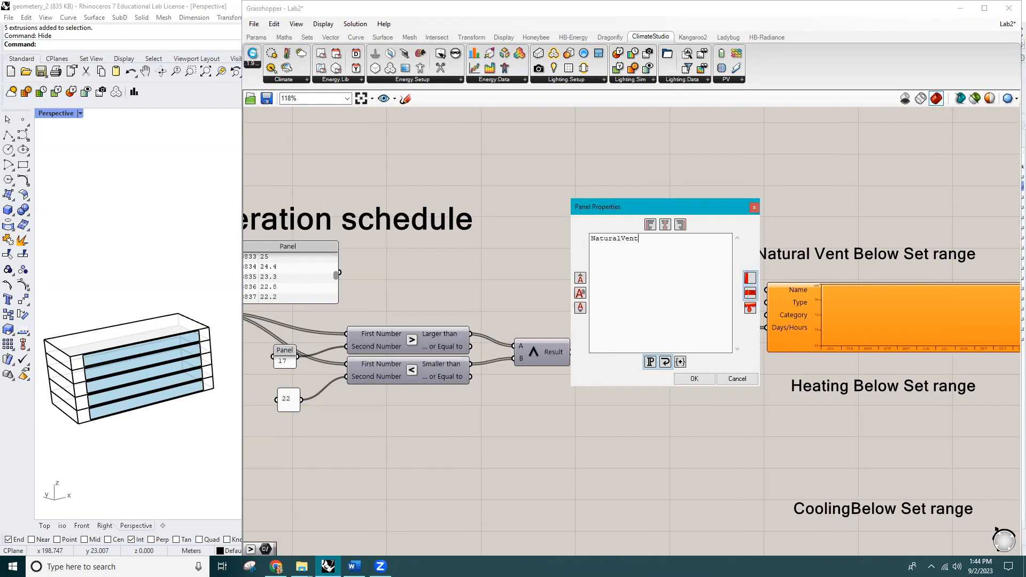
pyautogui.click(693, 378)
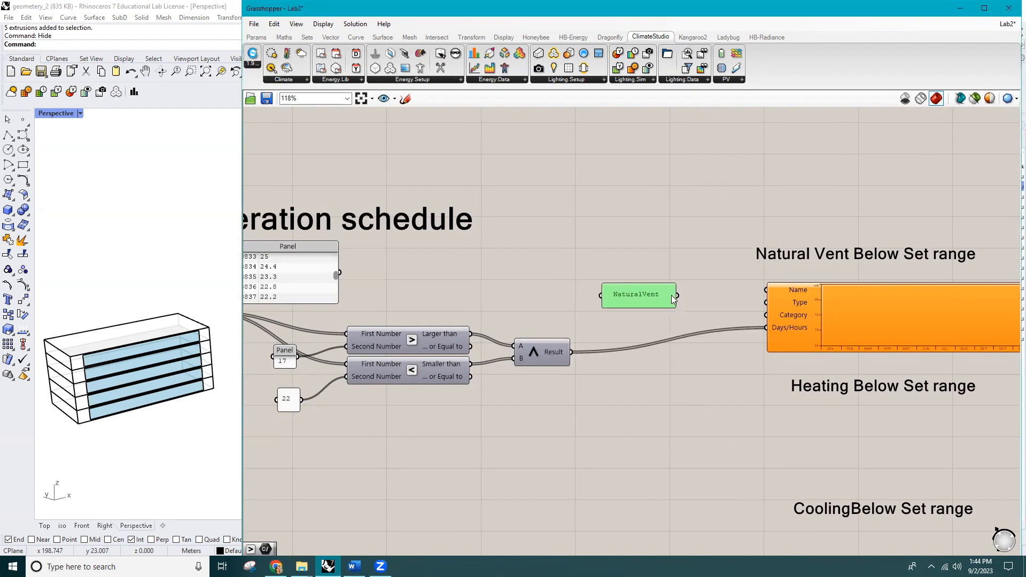
pyautogui.moveTo(679, 296); pyautogui.dragTo(766, 290)
pyautogui.click(788, 410)
pyautogui.moveTo(790, 413); pyautogui.dragTo(664, 408, button='right')
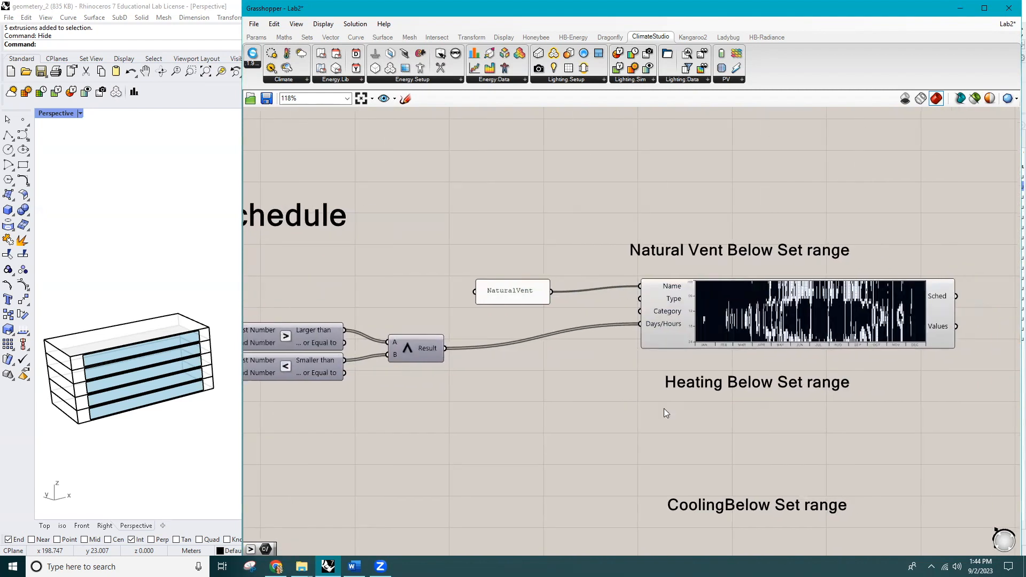
pyautogui.scroll(3, 965, 324)
pyautogui.scroll(-4, 968, 317)
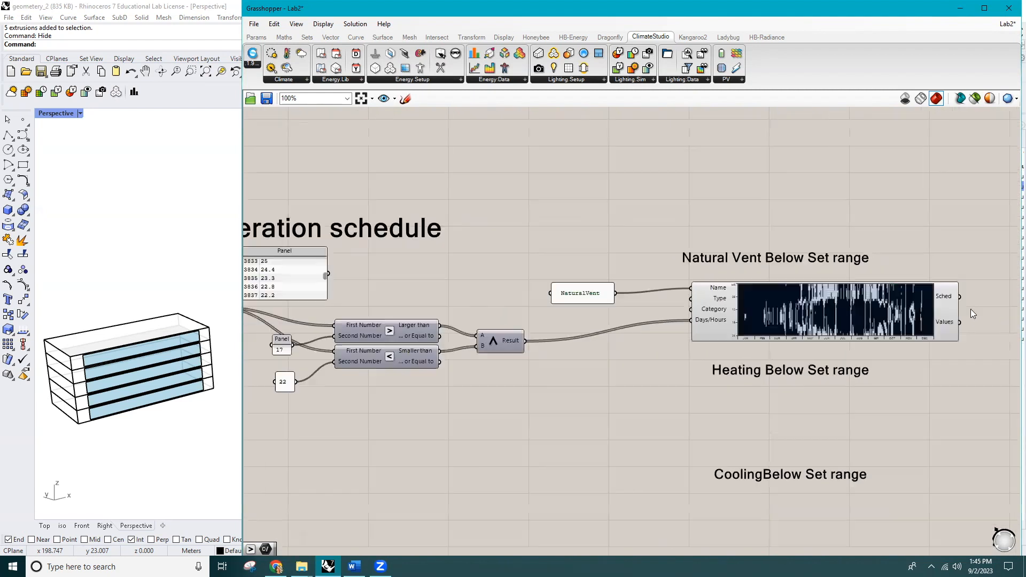
# Duplicate the year schedule component and its NaturalVent panel beneath the Heating Below Set range label
pyautogui.click(806, 324)
pyautogui.moveTo(801, 320); pyautogui.dragTo(739, 264, button='right')
pyautogui.keyDown('shift'); pyautogui.click(528, 235); pyautogui.keyUp('shift')
pyautogui.keyDown('alt'); pyautogui.moveTo(701, 240); pyautogui.dragTo(712, 354); pyautogui.keyUp('alt')
pyautogui.click(493, 421)
pyautogui.moveTo(493, 417); pyautogui.dragTo(496, 426, button='right')
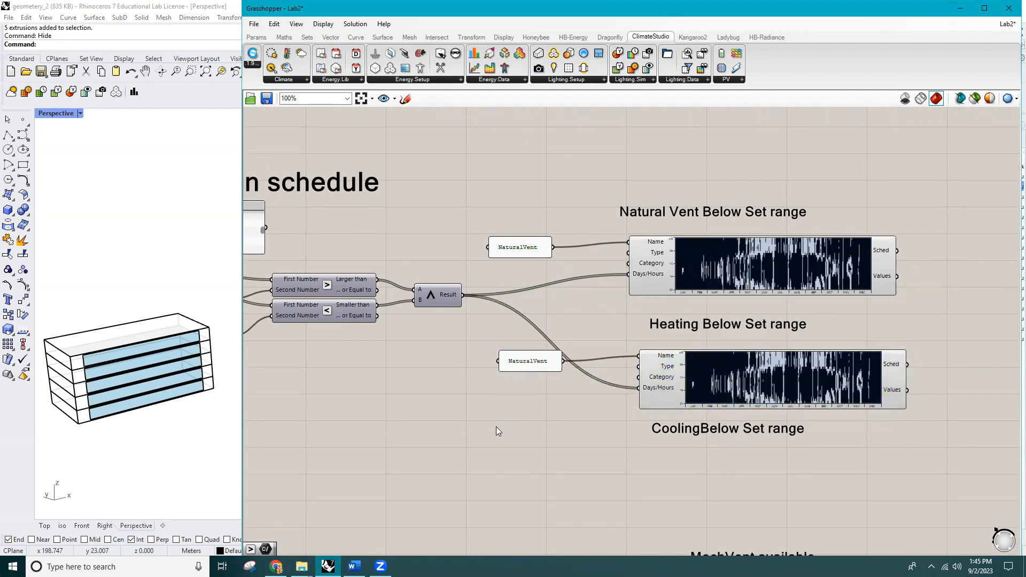
# Add a second Smaller Than component below the existing comparison components
pyautogui.scroll(-2, 514, 433)
pyautogui.doubleClick(497, 321)
pyautogui.write('<')
pyautogui.press('Return')
# Connect DryBulbTemp to the new Smaller Than's First Number and a copied panel set to 5 to its Second Number
pyautogui.moveTo(393, 300); pyautogui.dragTo(431, 299, button='right')
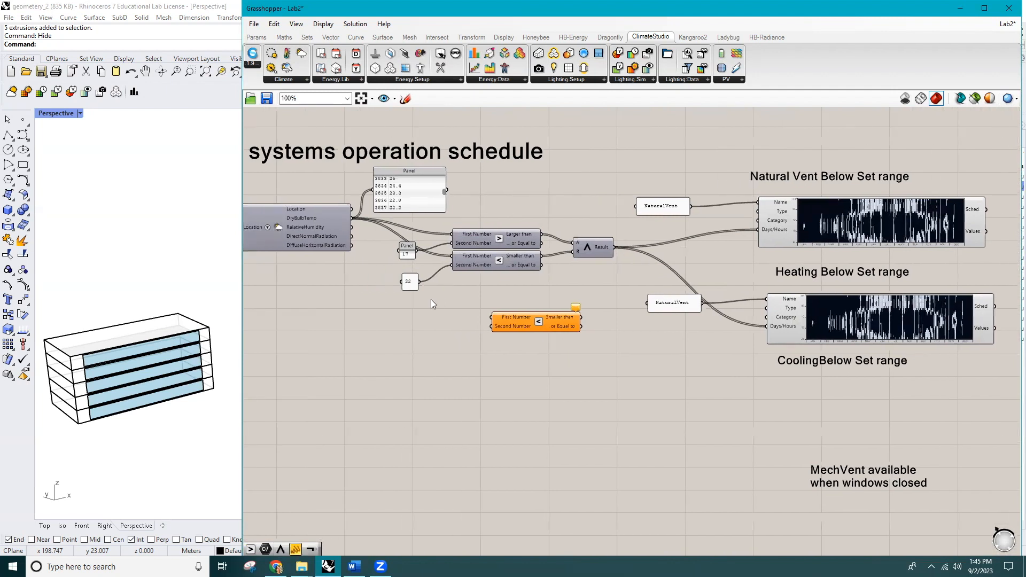
pyautogui.scroll(1, 430, 299)
pyautogui.click(406, 285)
pyautogui.doubleClick(404, 279)
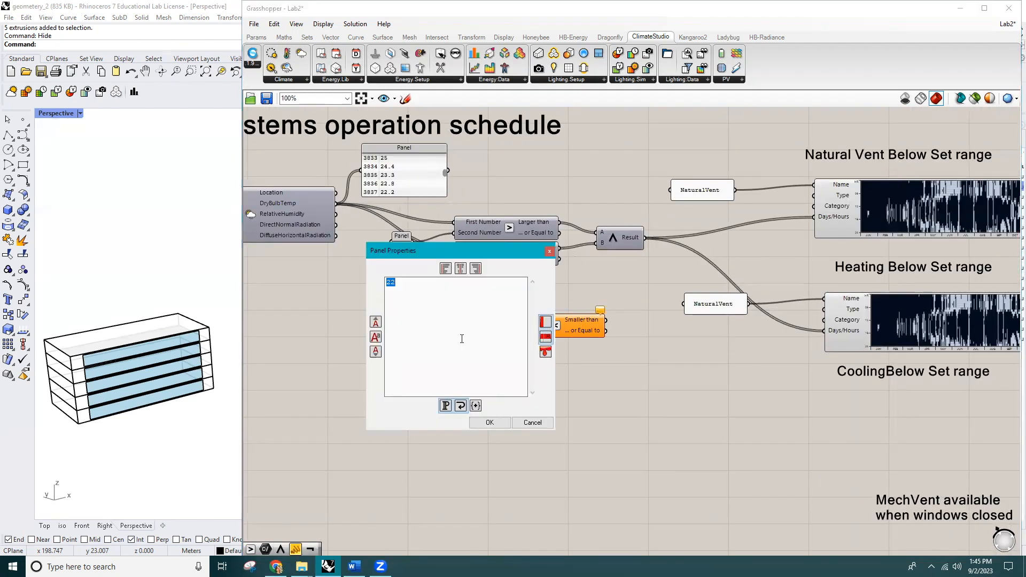
pyautogui.write('5')
pyautogui.click(489, 422)
pyautogui.scroll(3, 476, 386)
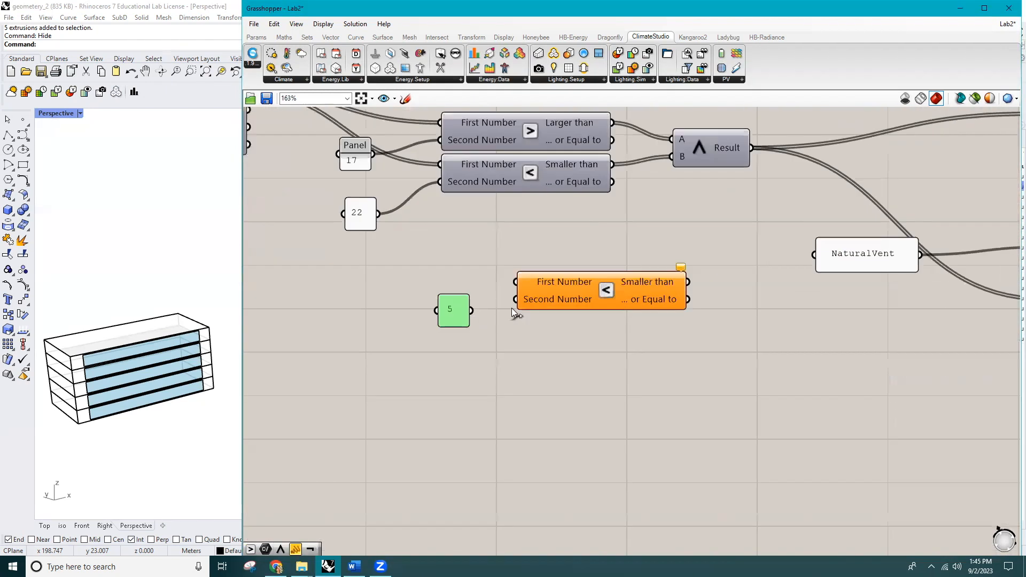
pyautogui.scroll(-1, 546, 367)
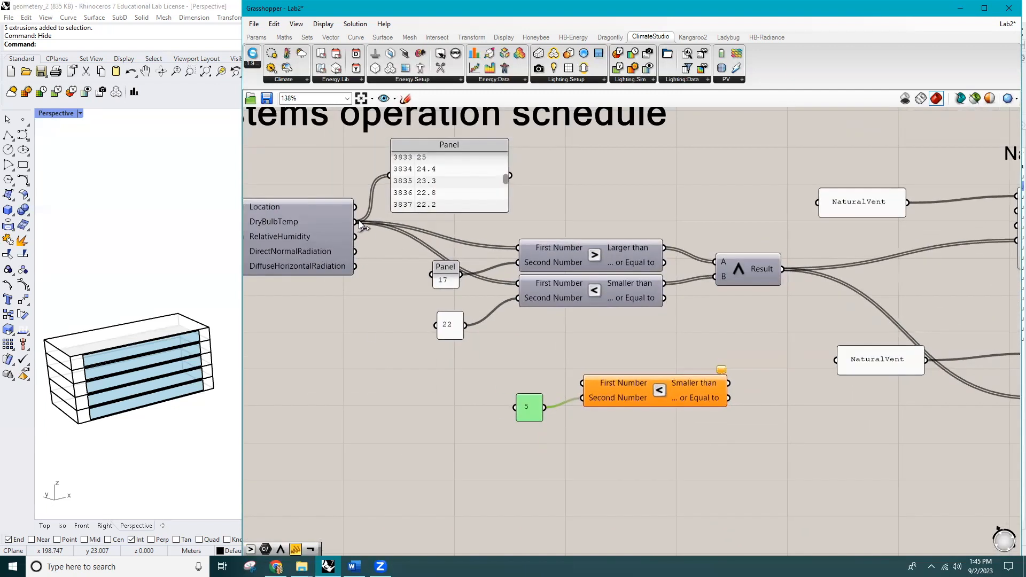
pyautogui.moveTo(355, 221); pyautogui.dragTo(582, 384)
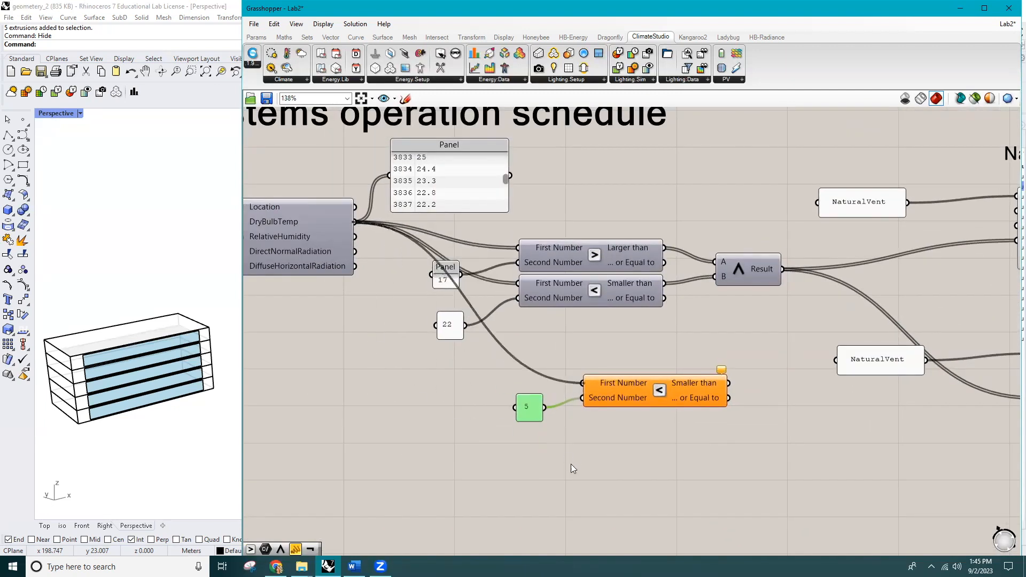
# Set the new comparison's threshold panel to 7 and connect the Smaller than output to the duplicated schedule's Days/Hours input
pyautogui.doubleClick(527, 407)
pyautogui.click(556, 491)
pyautogui.scroll(-3, 551, 490)
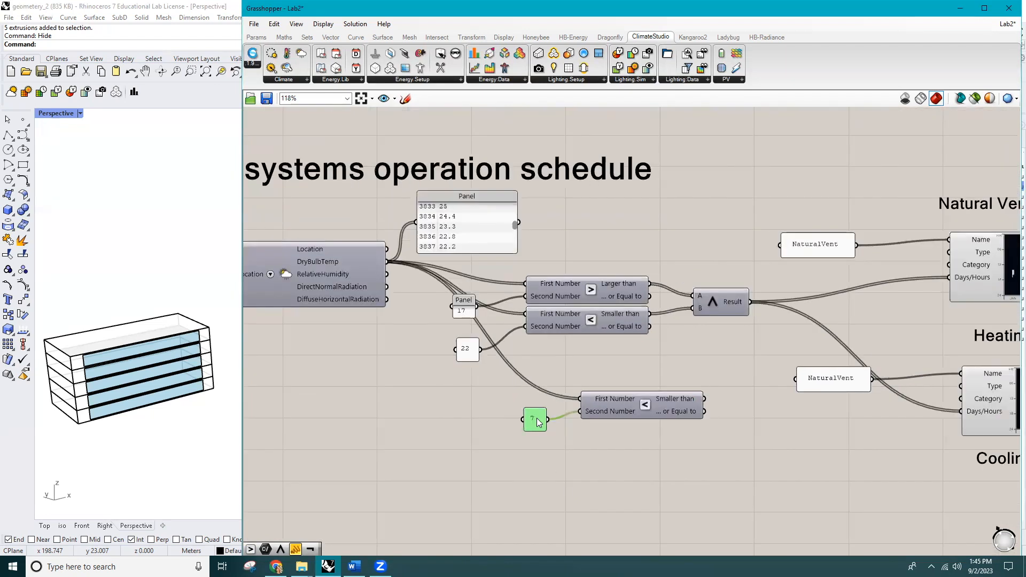
pyautogui.scroll(2, 495, 437)
pyautogui.moveTo(477, 417); pyautogui.dragTo(735, 430)
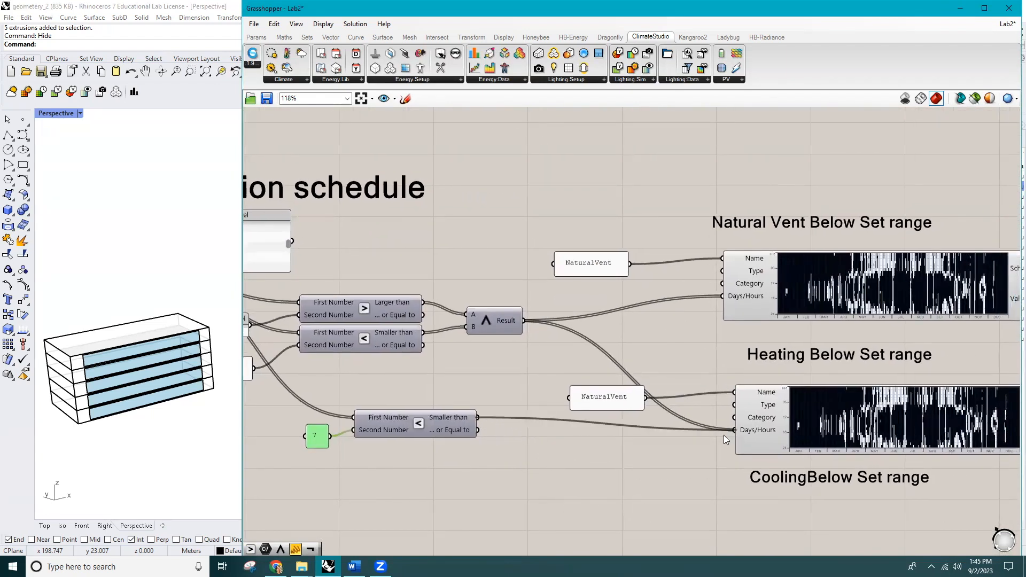
# Change the name panel feeding the Heating Below Set range schedule to Heating
pyautogui.doubleClick(600, 396)
pyautogui.write('Heating')
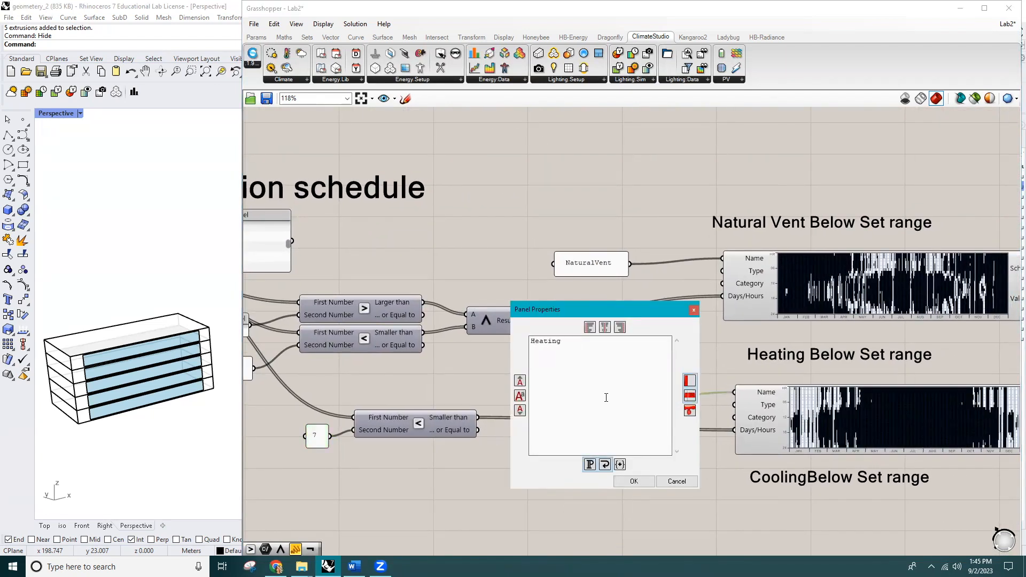
pyautogui.click(633, 481)
# Duplicate the Heating panel and its year schedule beneath the CoolingBelow Set range label, spacing out the neighbouring labels and components
pyautogui.scroll(-3, 636, 470)
pyautogui.scroll(2, 658, 417)
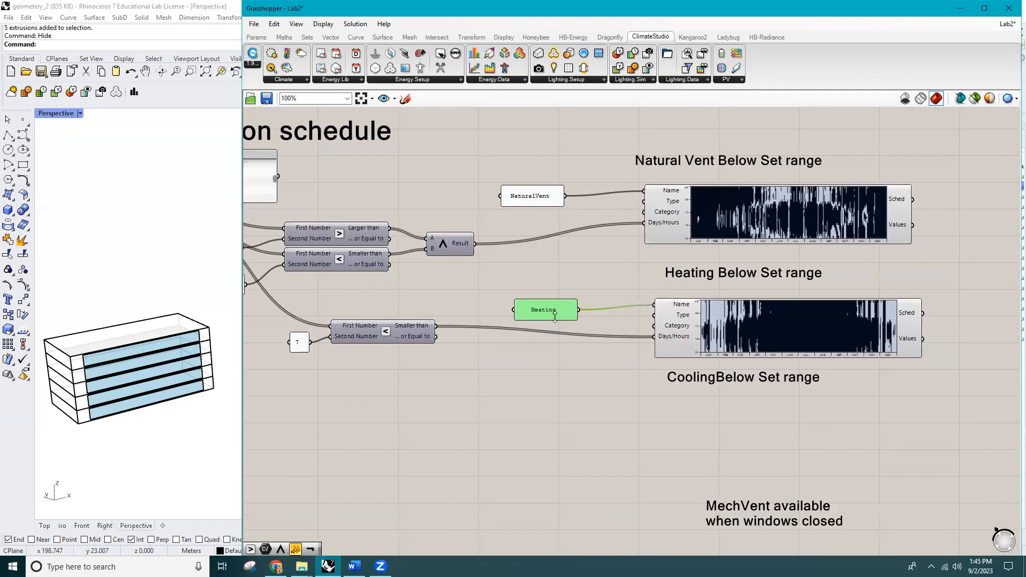
pyautogui.keyDown('shift'); pyautogui.click(669, 345); pyautogui.keyUp('shift')
pyautogui.hotkey('ctrl', 'c')
pyautogui.hotkey('ctrl', 'v')
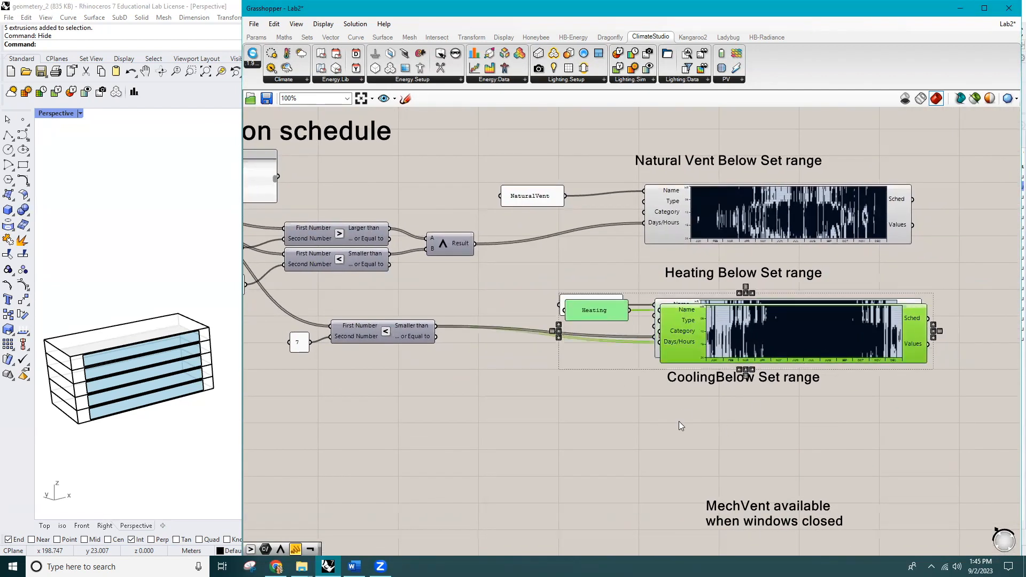
pyautogui.moveTo(691, 353); pyautogui.dragTo(666, 457)
pyautogui.scroll(-2, 658, 390)
pyautogui.moveTo(810, 457); pyautogui.dragTo(671, 450)
pyautogui.moveTo(544, 363); pyautogui.dragTo(550, 419)
pyautogui.moveTo(670, 334); pyautogui.dragTo(669, 400)
pyautogui.moveTo(825, 246); pyautogui.dragTo(561, 310)
pyautogui.moveTo(563, 281); pyautogui.dragTo(573, 320)
# Add a Larger Than component beneath the heating comparison and connect DryBulbTemp to its First Number input
pyautogui.click(428, 428)
pyautogui.moveTo(424, 431); pyautogui.dragTo(575, 431, button='right')
pyautogui.doubleClick(576, 431)
pyautogui.write('>')
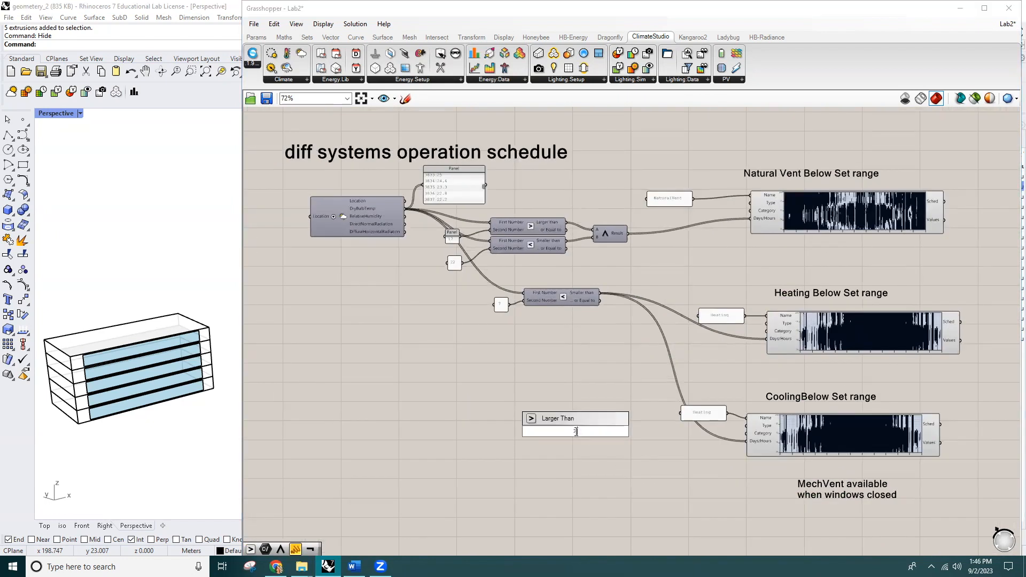
pyautogui.press('Return')
pyautogui.scroll(2, 576, 431)
pyautogui.moveTo(588, 478); pyautogui.dragTo(641, 507, button='right')
pyautogui.moveTo(394, 152); pyautogui.dragTo(576, 454)
# Copy the threshold panel of 7, set the copy to 23, and connect it to the new Larger Than's Second Number
pyautogui.click(526, 289)
pyautogui.hotkey('ctrl', 'c')
pyautogui.hotkey('ctrl', 'v')
pyautogui.moveTo(525, 290); pyautogui.dragTo(534, 476)
pyautogui.doubleClick(535, 477)
pyautogui.write('23')
pyautogui.click(563, 544)
pyautogui.moveTo(544, 474); pyautogui.dragTo(576, 464)
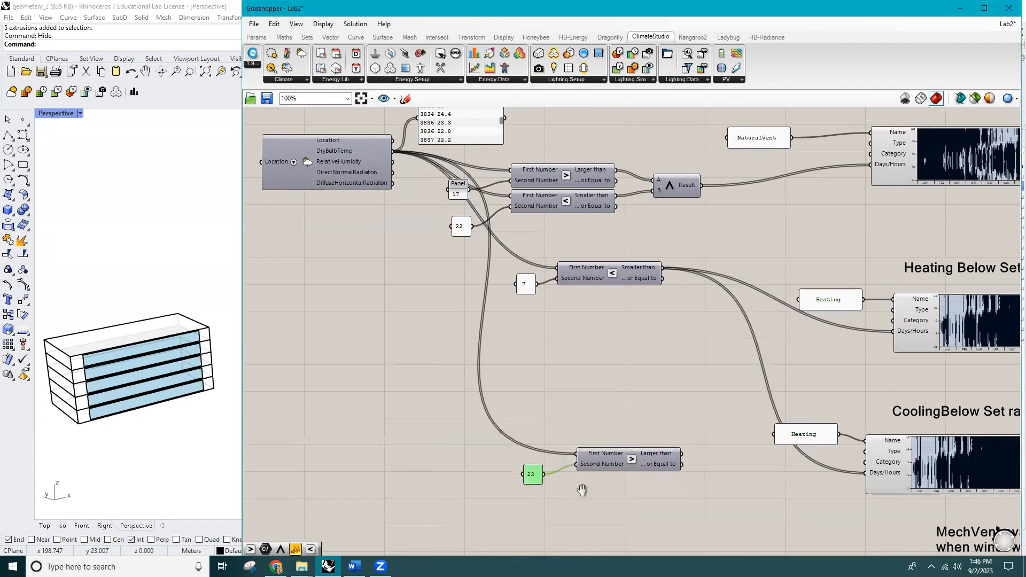
# Connect the new comparison's Larger than output to the cooling schedule's Days/Hours input and tidy the nearby panels
pyautogui.moveTo(582, 490); pyautogui.dragTo(471, 492, button='right')
pyautogui.moveTo(571, 455); pyautogui.dragTo(759, 474)
pyautogui.moveTo(686, 433); pyautogui.dragTo(692, 439)
pyautogui.click(698, 404)
pyautogui.moveTo(428, 470); pyautogui.dragTo(428, 460)
pyautogui.moveTo(507, 323)
pyautogui.mouseDown()
pyautogui.moveTo(419, 280)
pyautogui.moveTo(508, 335)
pyautogui.mouseUp()
pyautogui.click(553, 413)
# Duplicate the cooling schedule and its name panel beneath the MechVent available when windows closed label
pyautogui.scroll(-1, 834, 497)
pyautogui.moveTo(861, 508); pyautogui.dragTo(781, 377, button='right')
pyautogui.moveTo(953, 299); pyautogui.dragTo(702, 470)
pyautogui.click(503, 464)
pyautogui.moveTo(420, 444); pyautogui.dragTo(542, 482, button='right')
pyautogui.doubleClick(524, 484)
pyautogui.write('unless')
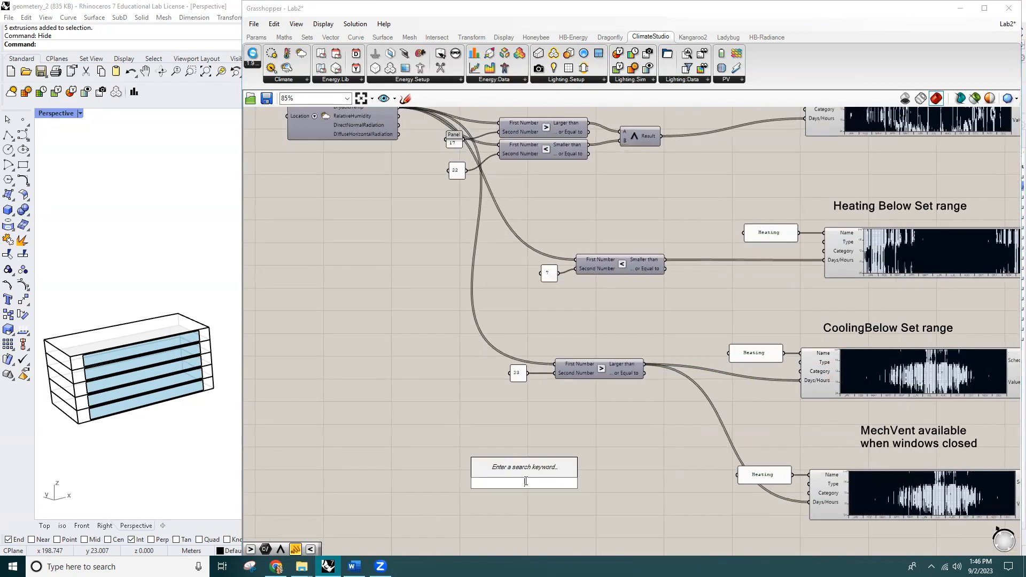
pyautogui.press('BackSpace')
pyautogui.press('BackSpace')
pyautogui.press('BackSpace')
pyautogui.press('BackSpace')
pyautogui.press('BackSpace')
pyautogui.press('BackSpace')
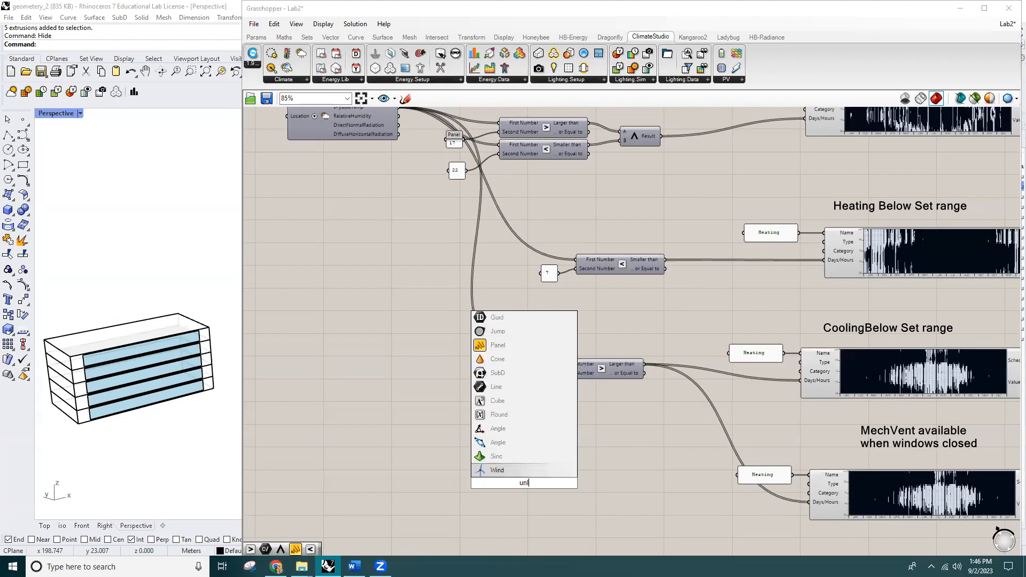
pyautogui.write('or')
pyautogui.press('BackSpace')
pyautogui.press('BackSpace')
pyautogui.write('other')
pyautogui.press('BackSpace')
pyautogui.press('BackSpace')
pyautogui.press('BackSpace')
pyautogui.press('BackSpace')
pyautogui.press('BackSpace')
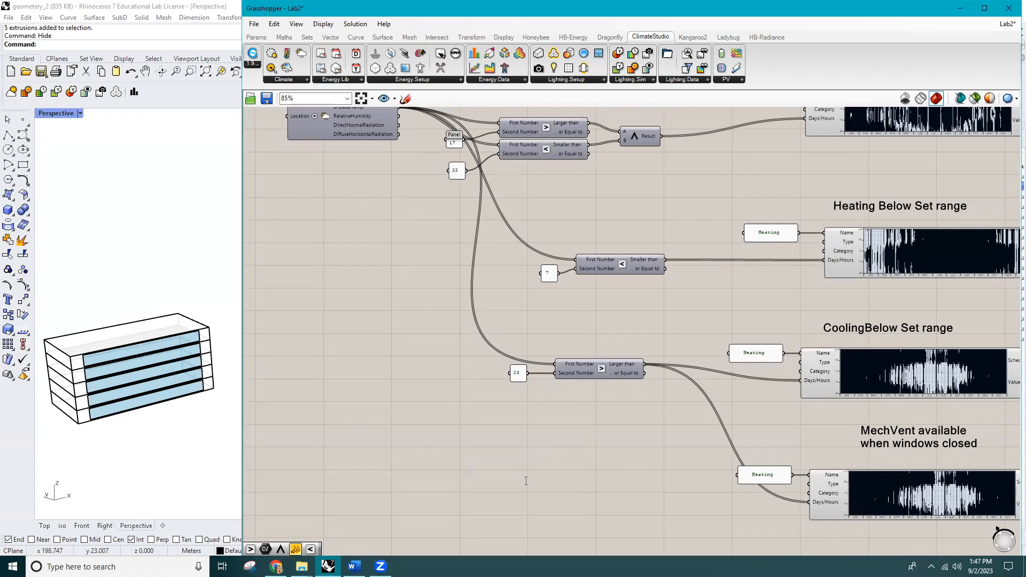
# Add a Gate Not fed by DryBulbTemp and connect its Result to the MechVent schedule's Days/Hours input
pyautogui.doubleClick(585, 481)
pyautogui.write('not')
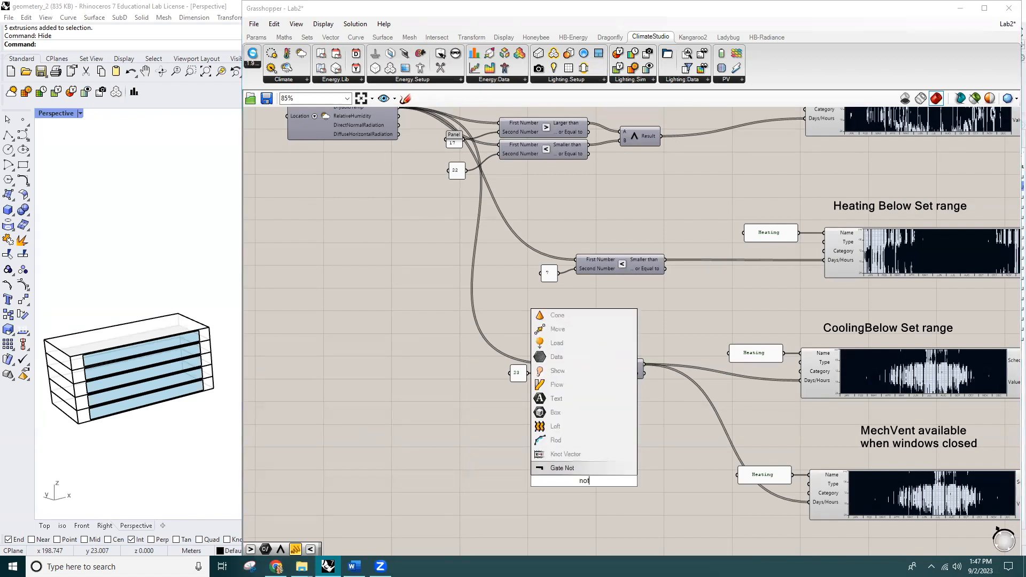
pyautogui.click(572, 466)
pyautogui.moveTo(402, 119); pyautogui.dragTo(390, 145, button='right')
pyautogui.moveTo(387, 133); pyautogui.dragTo(553, 507)
pyautogui.moveTo(617, 520); pyautogui.dragTo(551, 449, button='right')
pyautogui.moveTo(528, 438); pyautogui.dragTo(732, 458)
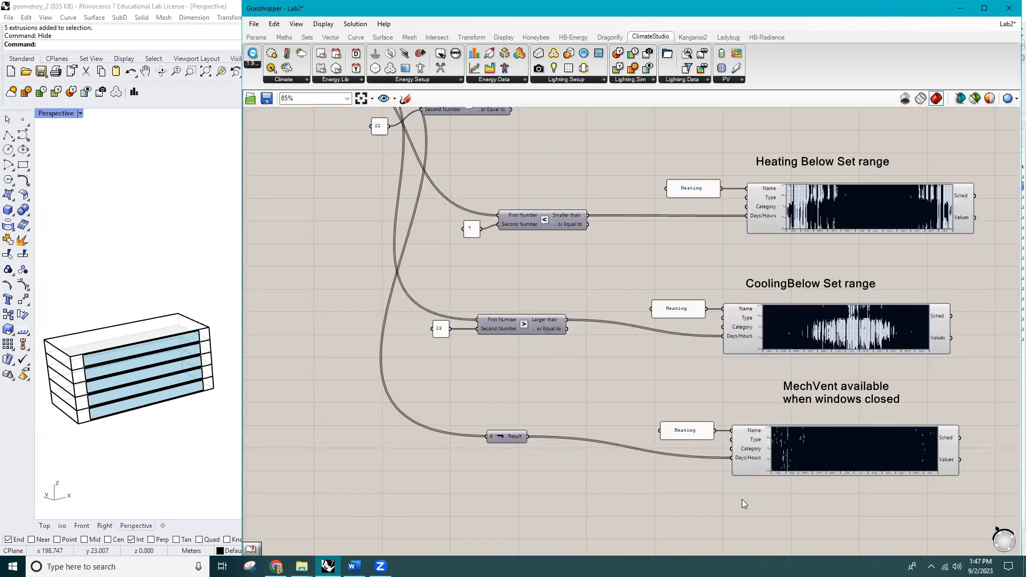
# Add a CS Library component beside the Sched outputs of the year schedules
pyautogui.scroll(-2, 743, 495)
pyautogui.moveTo(770, 302); pyautogui.dragTo(502, 342, button='right')
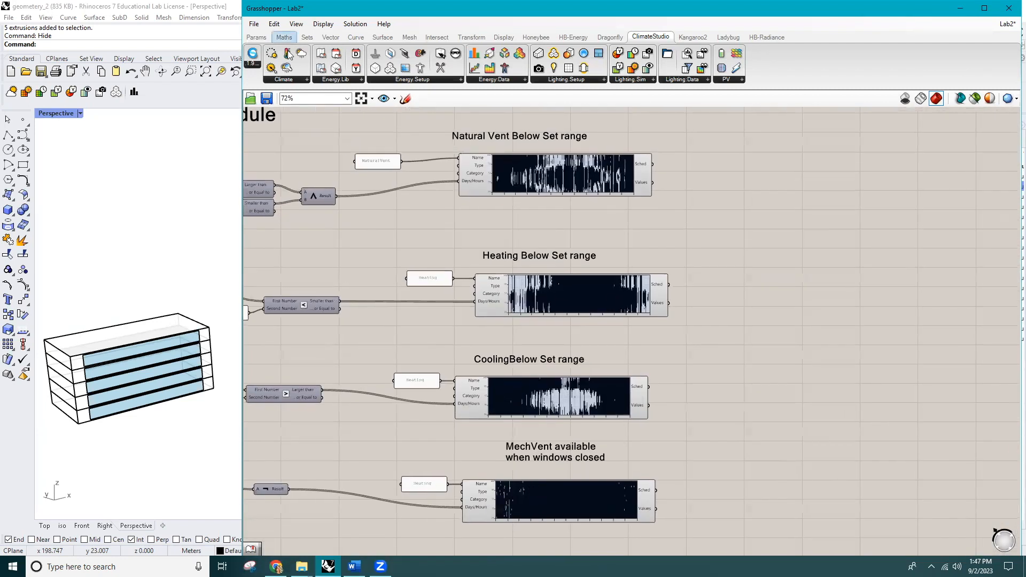
pyautogui.scroll(2, 744, 204)
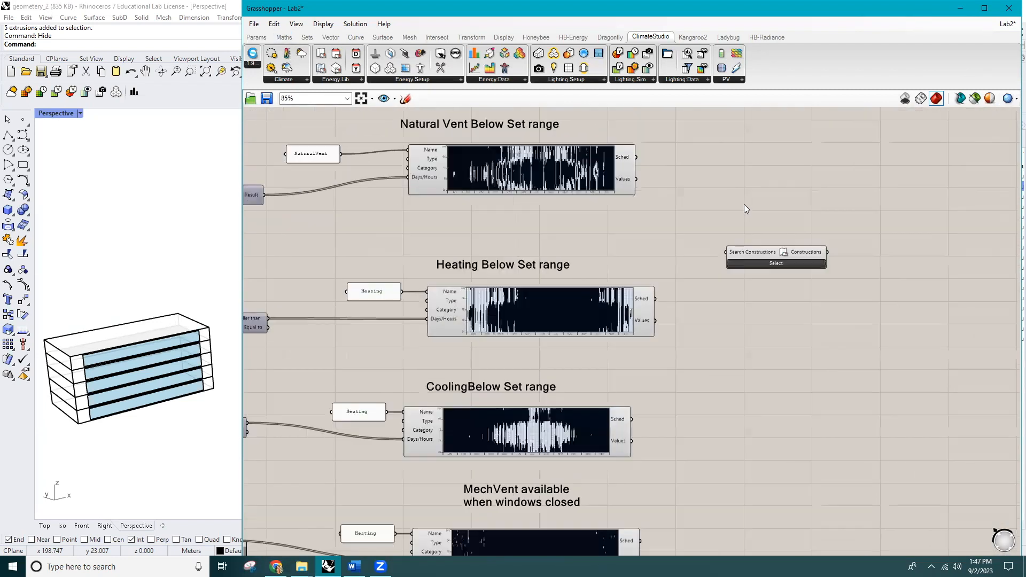
pyautogui.click(339, 81)
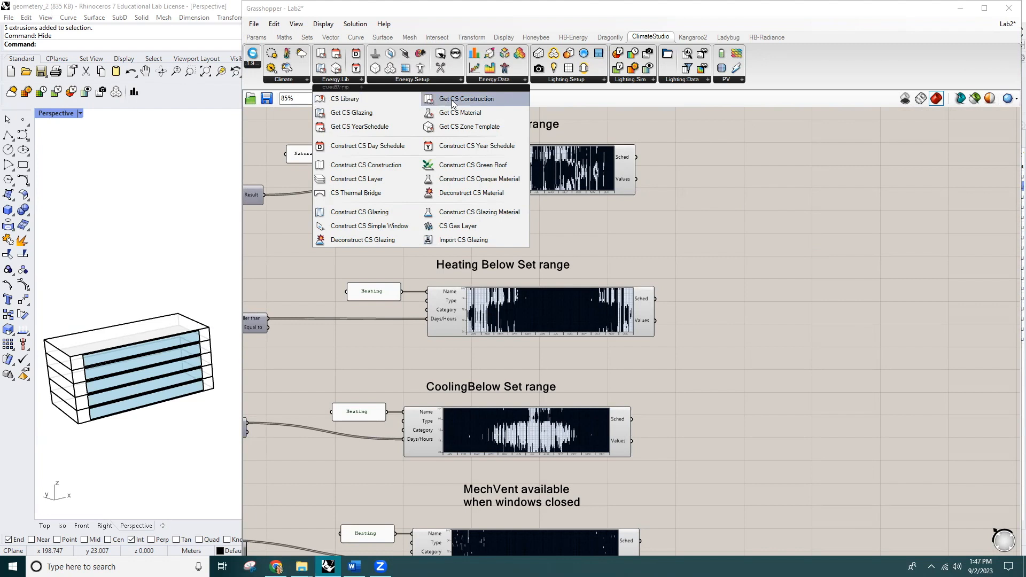
pyautogui.click(383, 99)
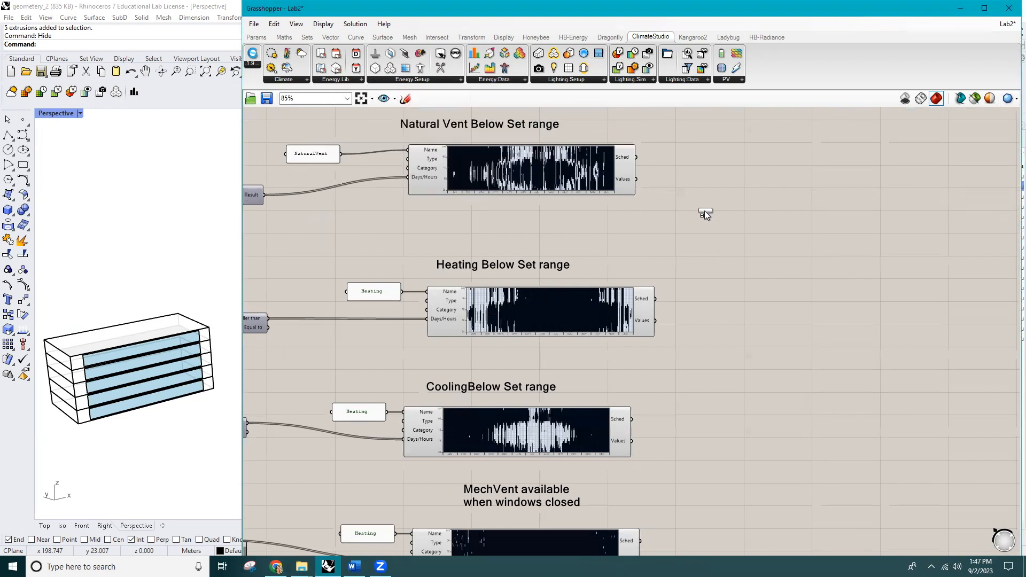
pyautogui.click(704, 210)
pyautogui.moveTo(749, 246); pyautogui.dragTo(768, 249)
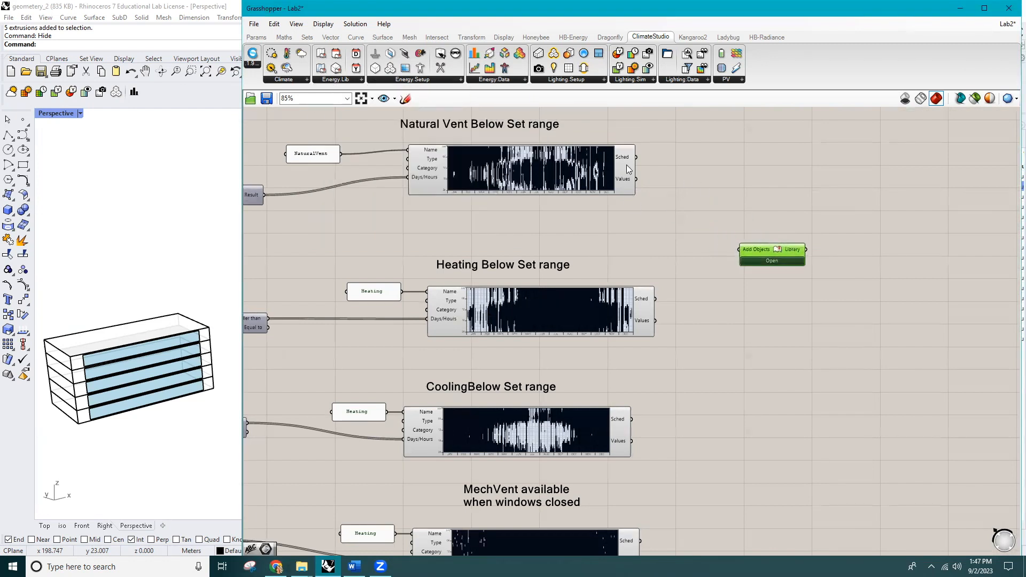
# Connect the Sched outputs of all four schedules to the CS Library's Add Objects input and check its Library Browser
pyautogui.moveTo(636, 157); pyautogui.dragTo(739, 249)
pyautogui.keyDown('shift'); pyautogui.moveTo(656, 300); pyautogui.dragTo(740, 249); pyautogui.keyUp('shift')
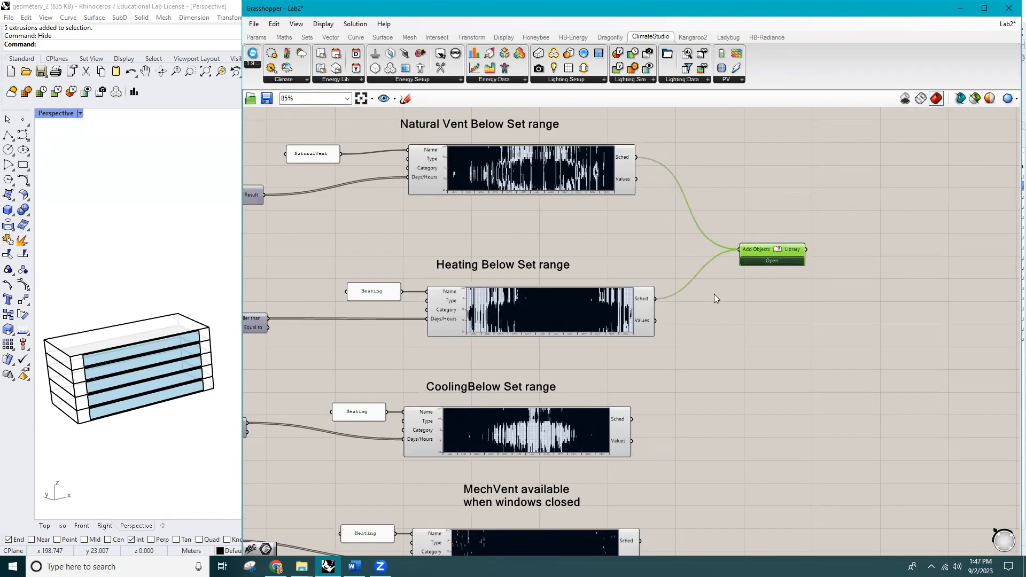
pyautogui.keyDown('shift'); pyautogui.moveTo(634, 418); pyautogui.dragTo(739, 409); pyautogui.keyUp('shift')
pyautogui.moveTo(730, 417); pyautogui.dragTo(752, 303, button='right')
pyautogui.keyDown('shift'); pyautogui.moveTo(665, 427); pyautogui.dragTo(747, 297); pyautogui.keyUp('shift')
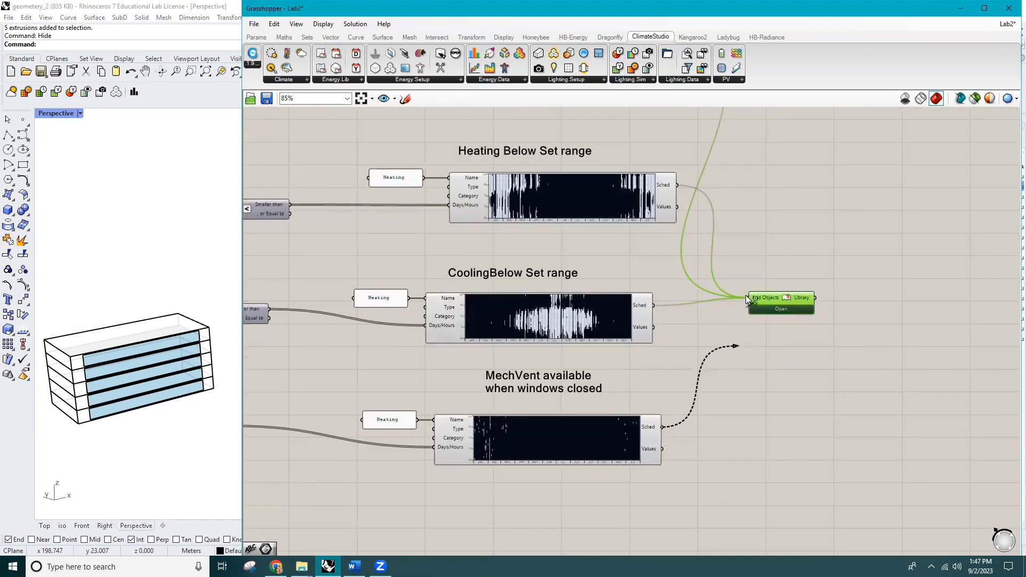
pyautogui.click(770, 401)
pyautogui.click(791, 309)
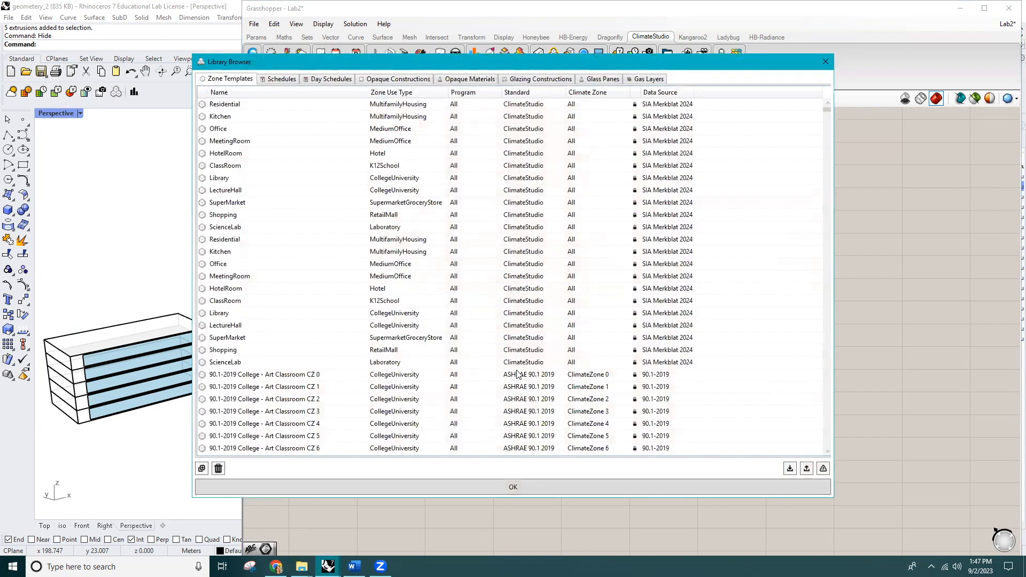
pyautogui.click(541, 484)
# In the upper zone component's conditioning settings, set the HeatingSchedule to the Heating schedule
pyautogui.scroll(-2, 749, 425)
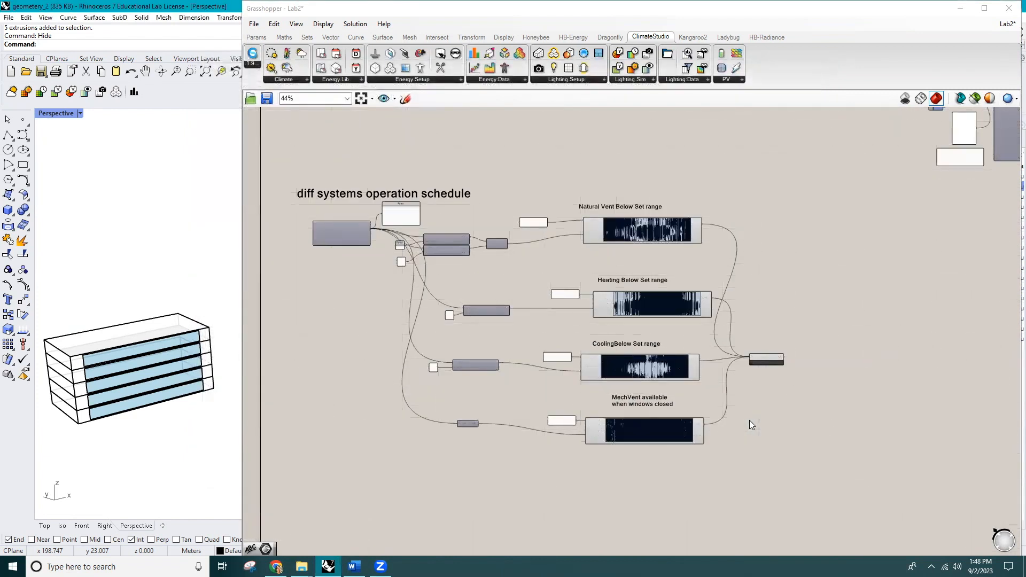
pyautogui.scroll(-3, 752, 409)
pyautogui.moveTo(676, 203); pyautogui.dragTo(578, 366, button='right')
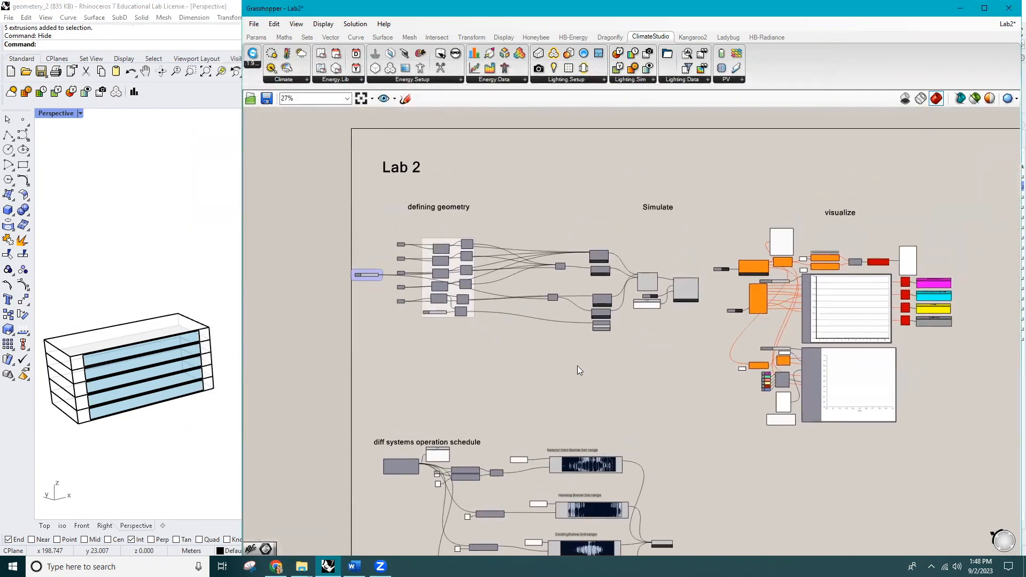
pyautogui.scroll(5, 635, 299)
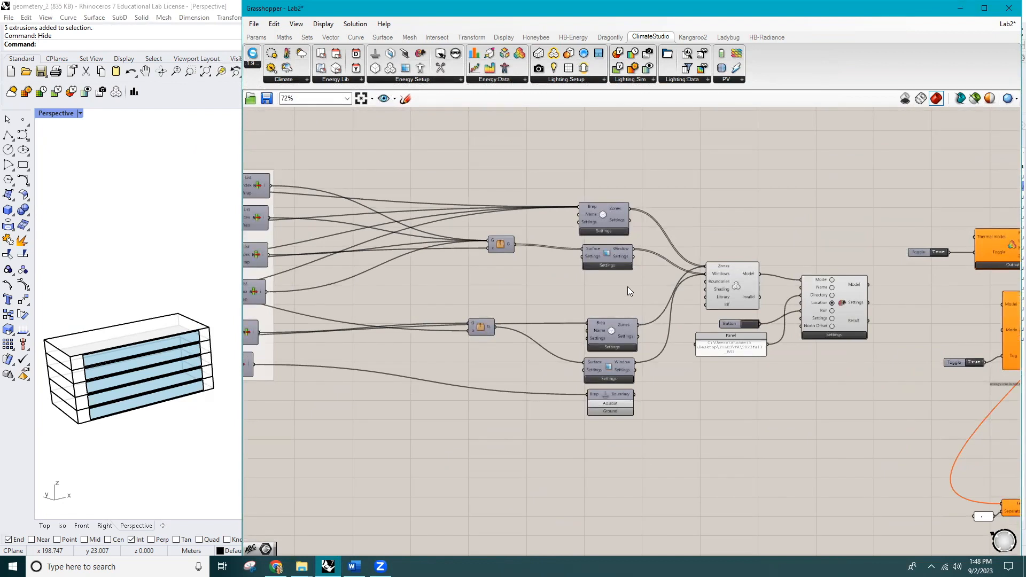
pyautogui.click(601, 231)
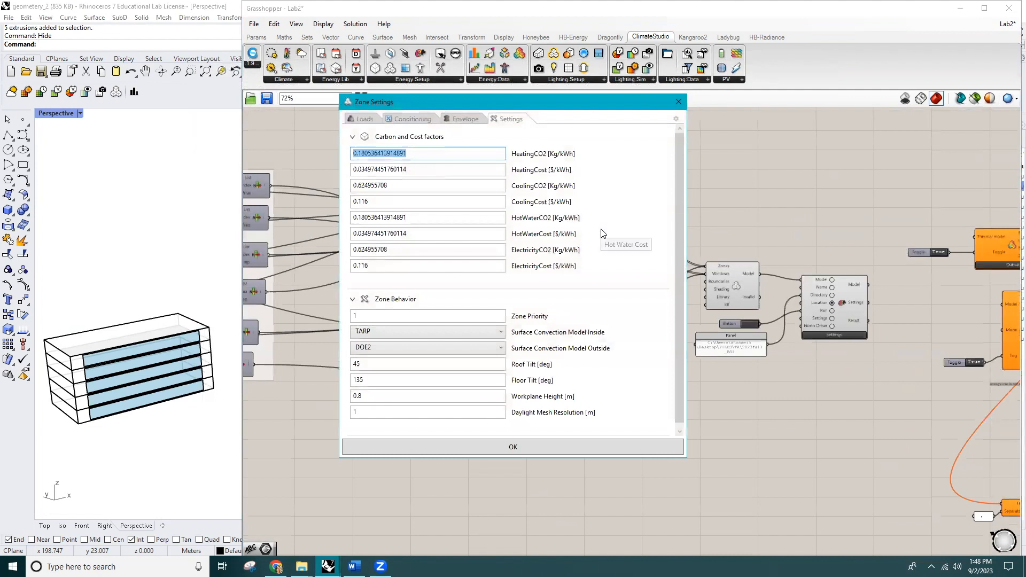
pyautogui.click(402, 119)
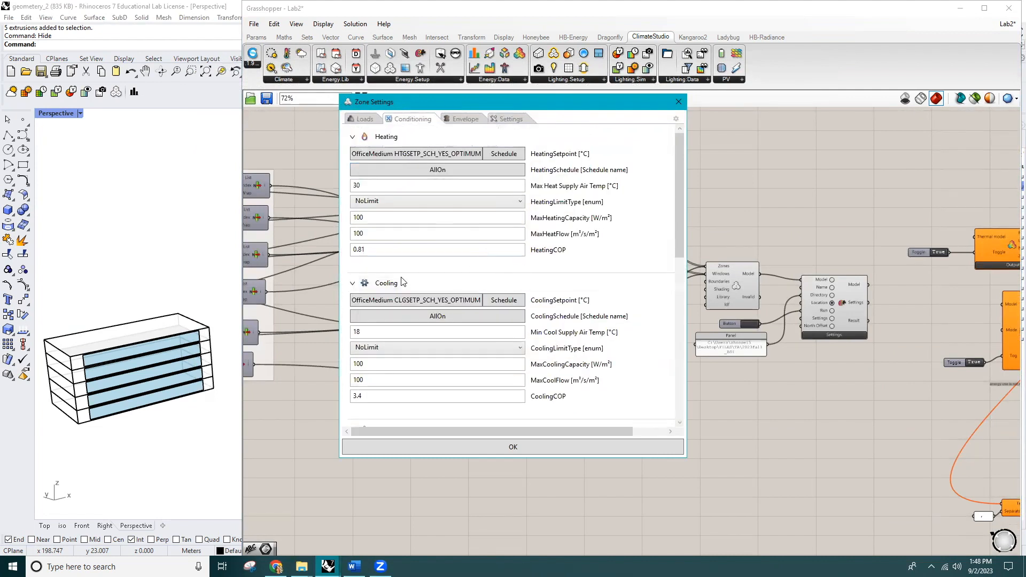
pyautogui.click(415, 169)
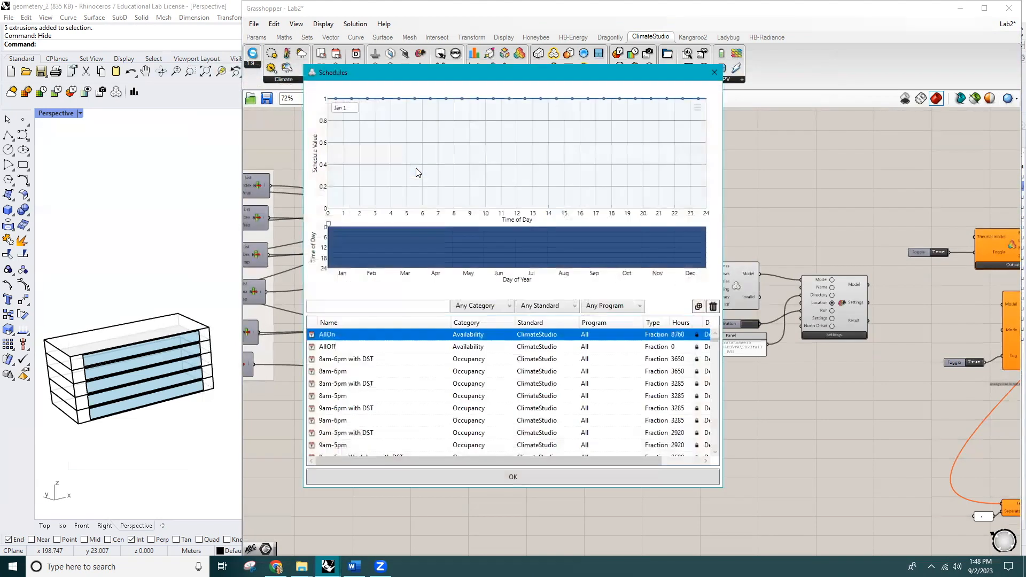
pyautogui.moveTo(713, 342); pyautogui.dragTo(706, 459)
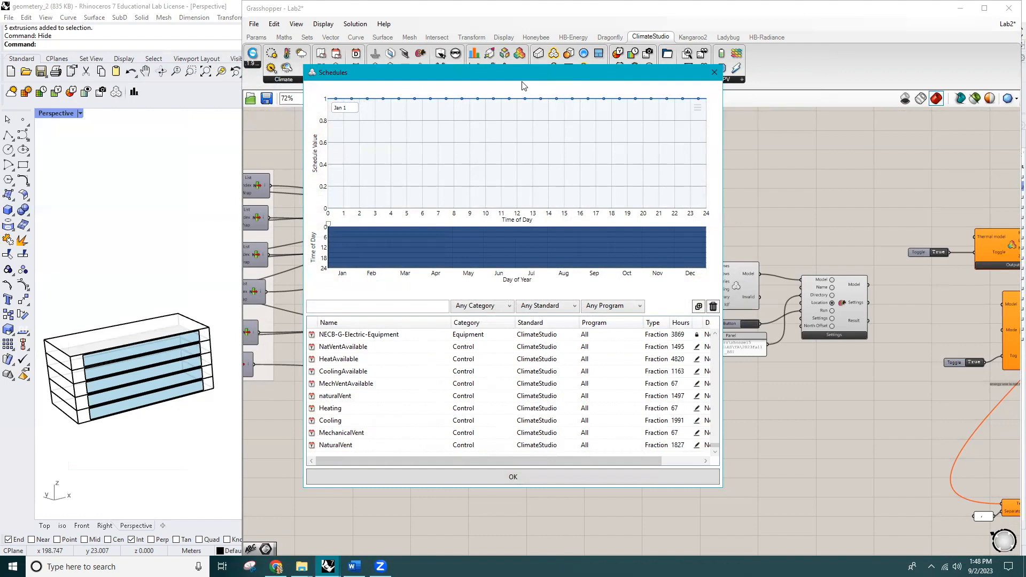
pyautogui.moveTo(524, 86); pyautogui.dragTo(246, 178)
pyautogui.moveTo(333, 162); pyautogui.dragTo(369, 69)
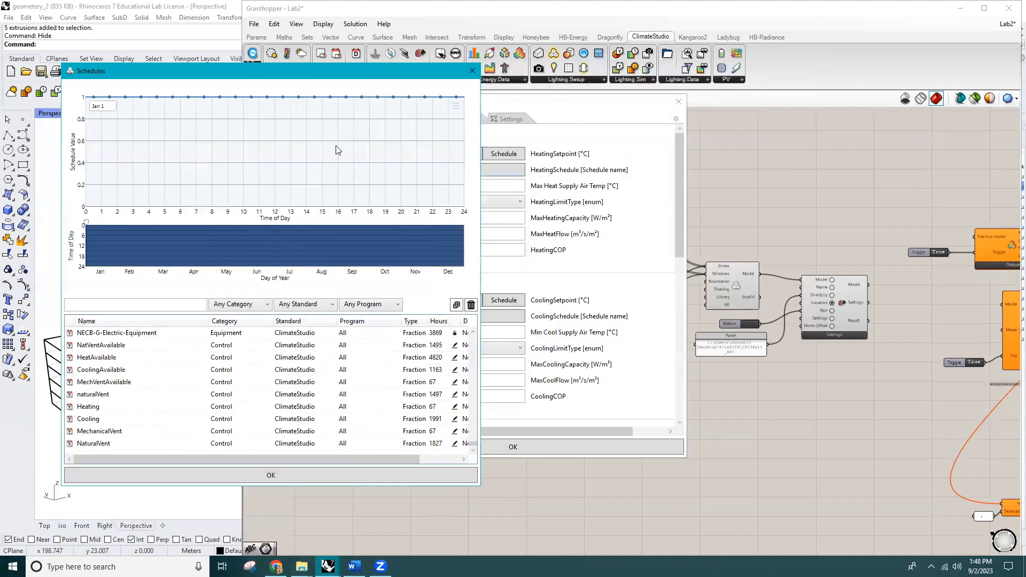
pyautogui.click(88, 407)
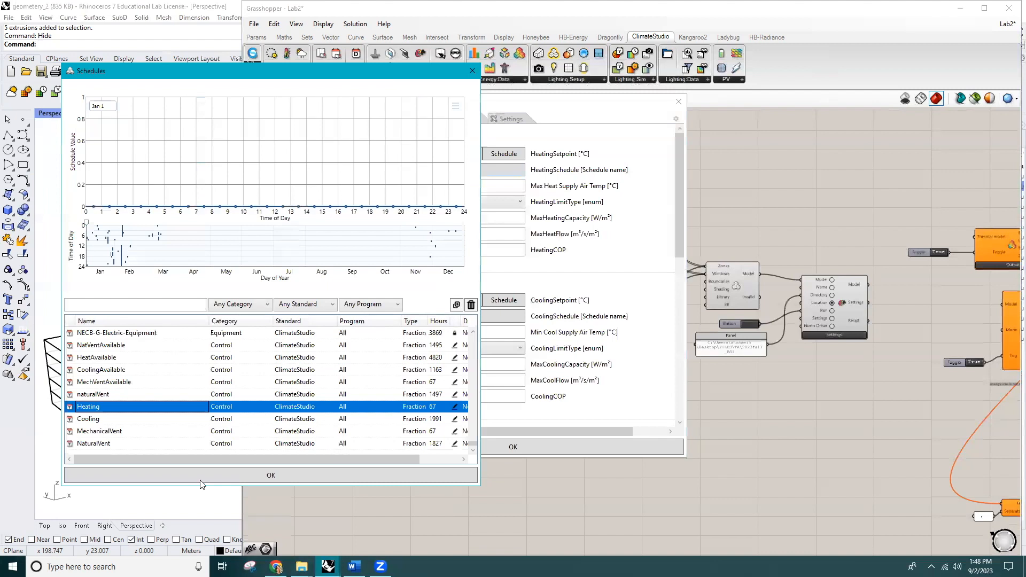
pyautogui.click(199, 479)
# Set the zone's CoolingSchedule to the Cooling schedule
pyautogui.moveTo(525, 103); pyautogui.dragTo(258, 99)
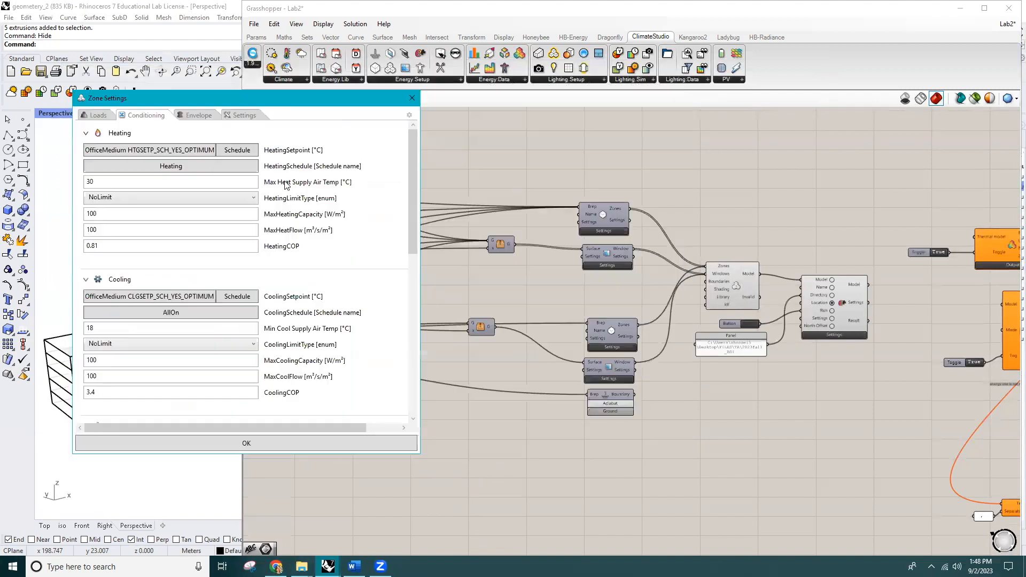
pyautogui.click(187, 312)
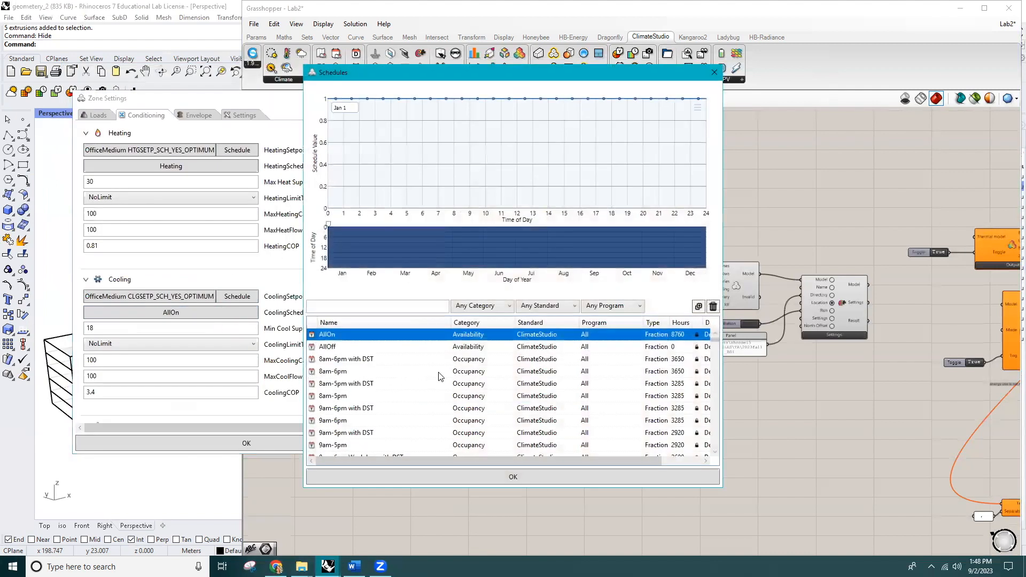
pyautogui.moveTo(715, 338); pyautogui.dragTo(716, 446)
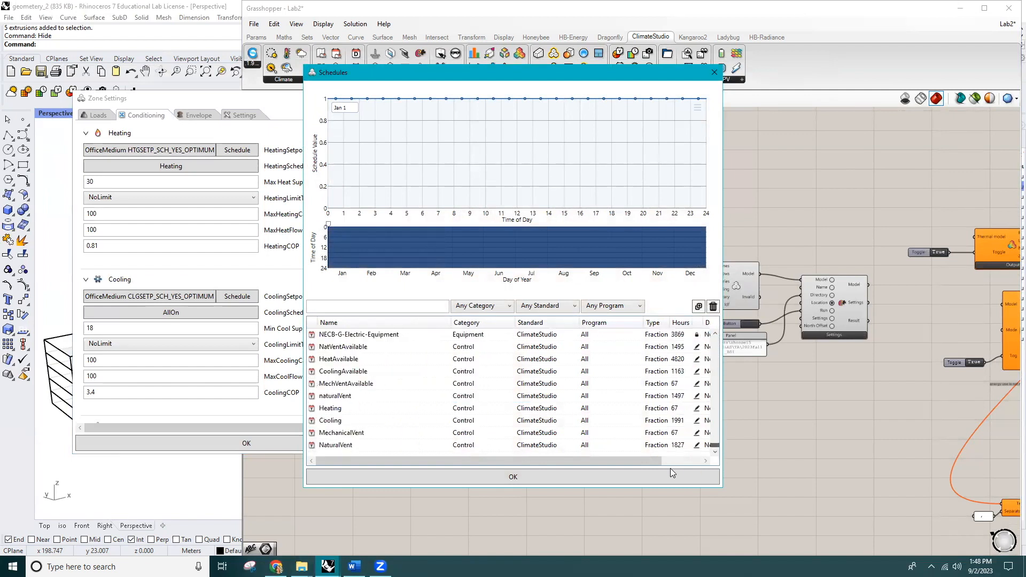
pyautogui.click(368, 420)
pyautogui.click(376, 476)
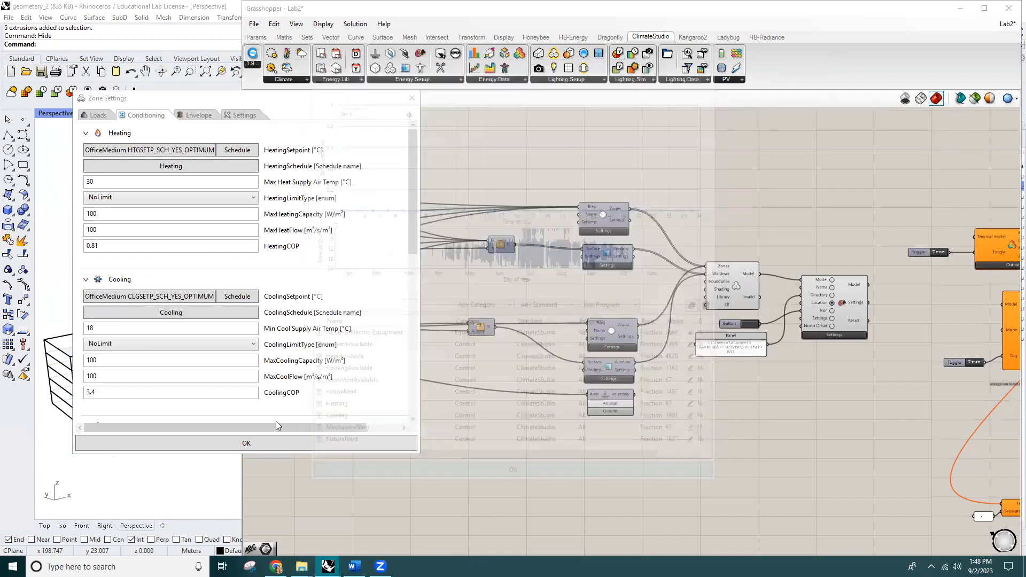
# Set the zone's MechVentSchedule to the MechanicalVent schedule
pyautogui.scroll(-3, 373, 383)
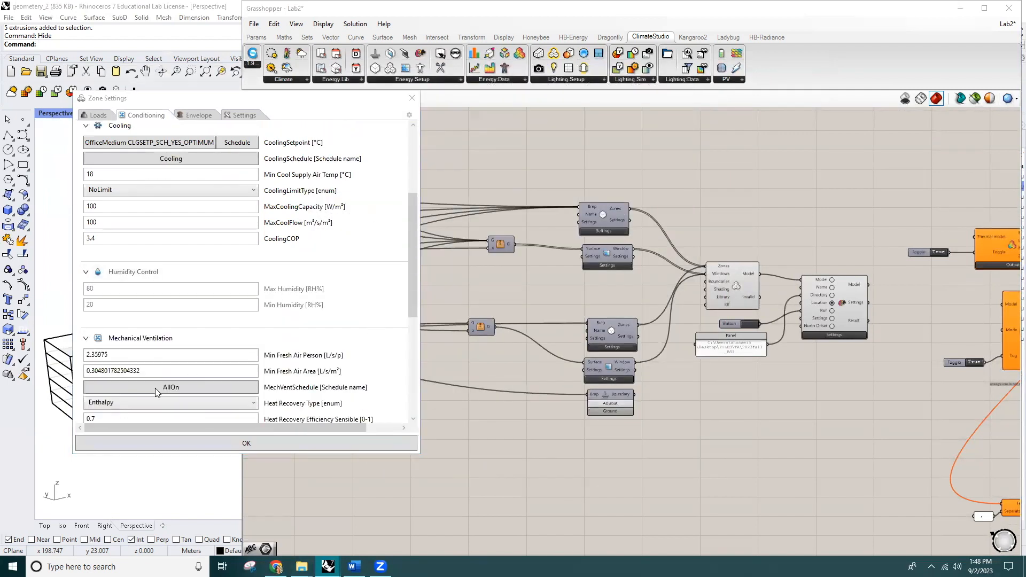
pyautogui.click(155, 388)
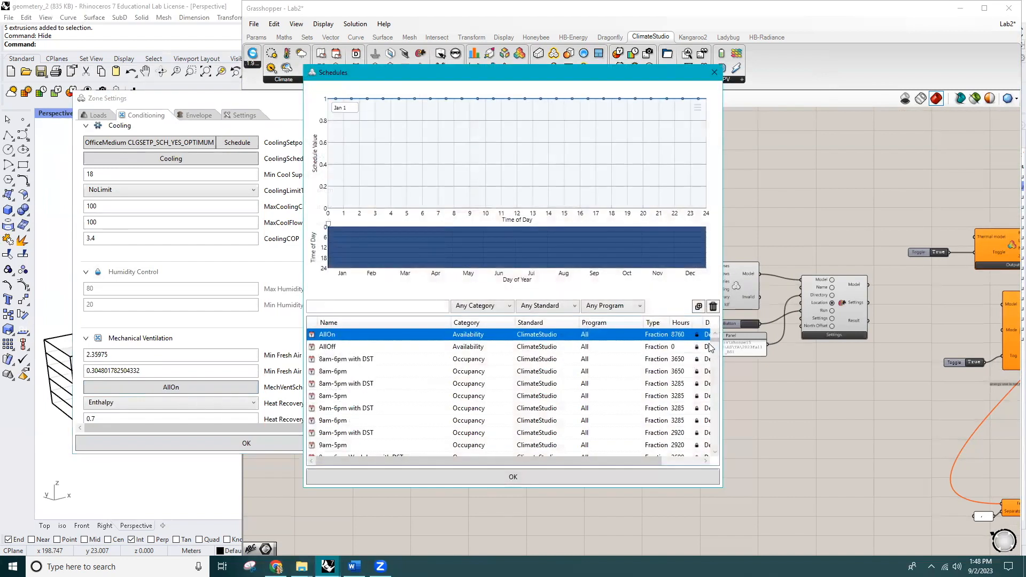
pyautogui.moveTo(718, 363); pyautogui.dragTo(714, 454)
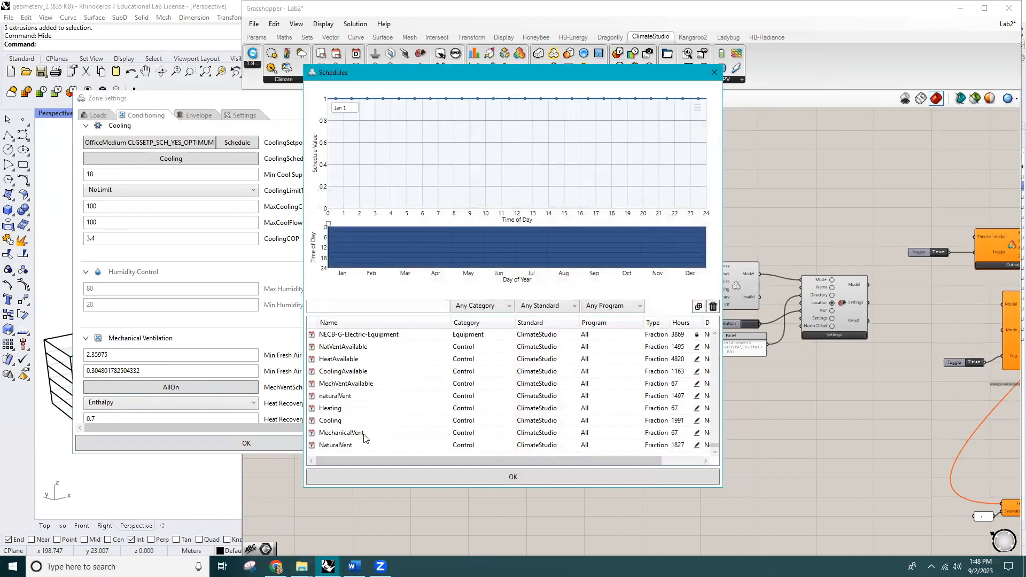
pyautogui.click(341, 433)
pyautogui.click(400, 480)
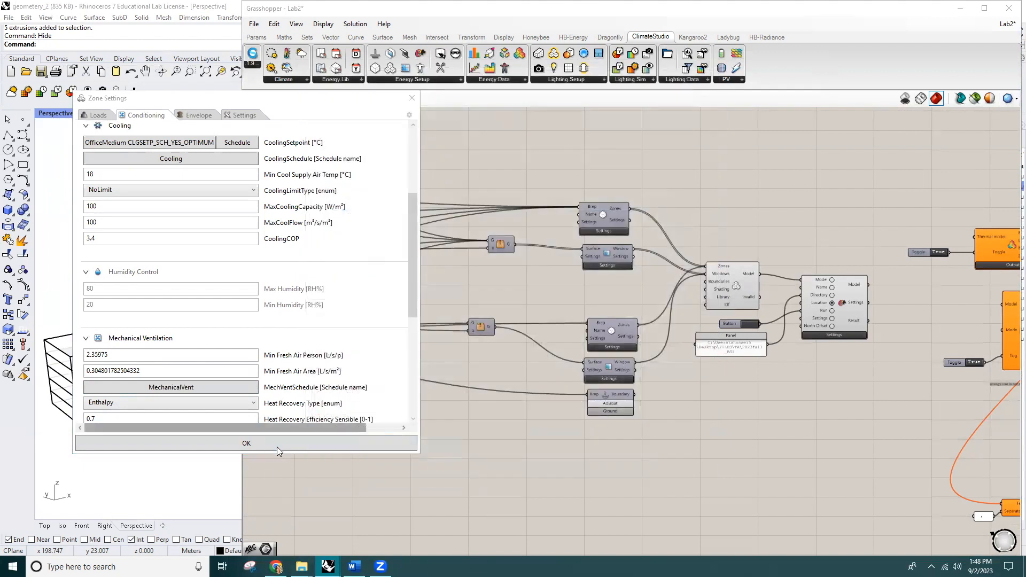
# Confirm the upper zone's settings and set the lower zone component's HeatingSchedule to the Heating schedule
pyautogui.click(281, 443)
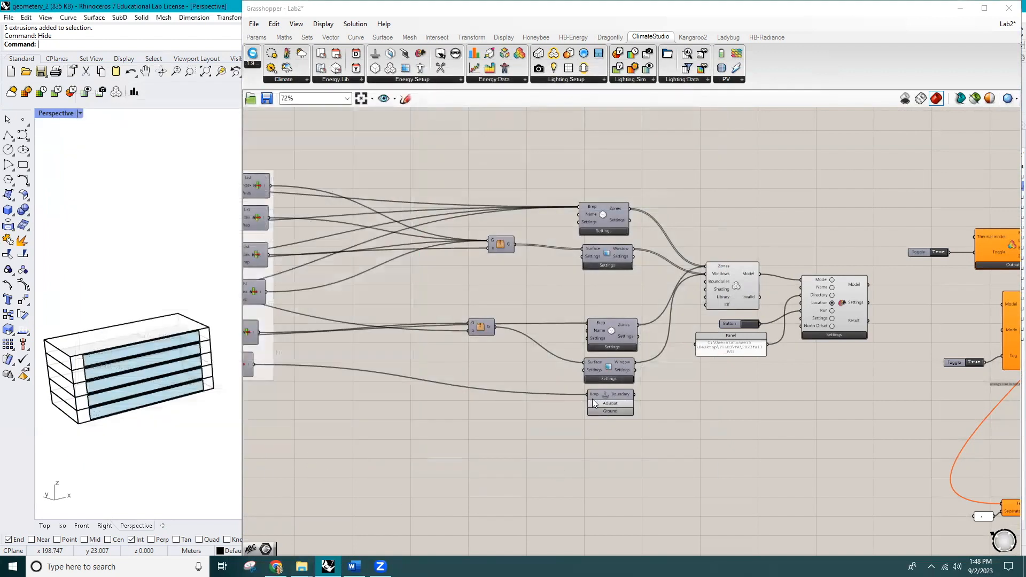
pyautogui.click(609, 348)
pyautogui.moveTo(595, 113); pyautogui.dragTo(316, 109)
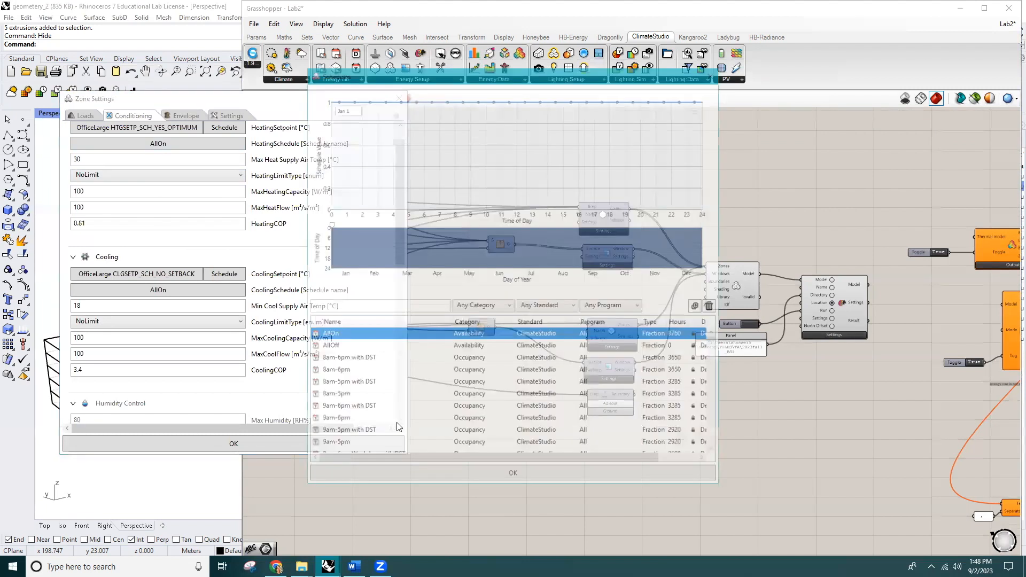
pyautogui.scroll(-15, 642, 412)
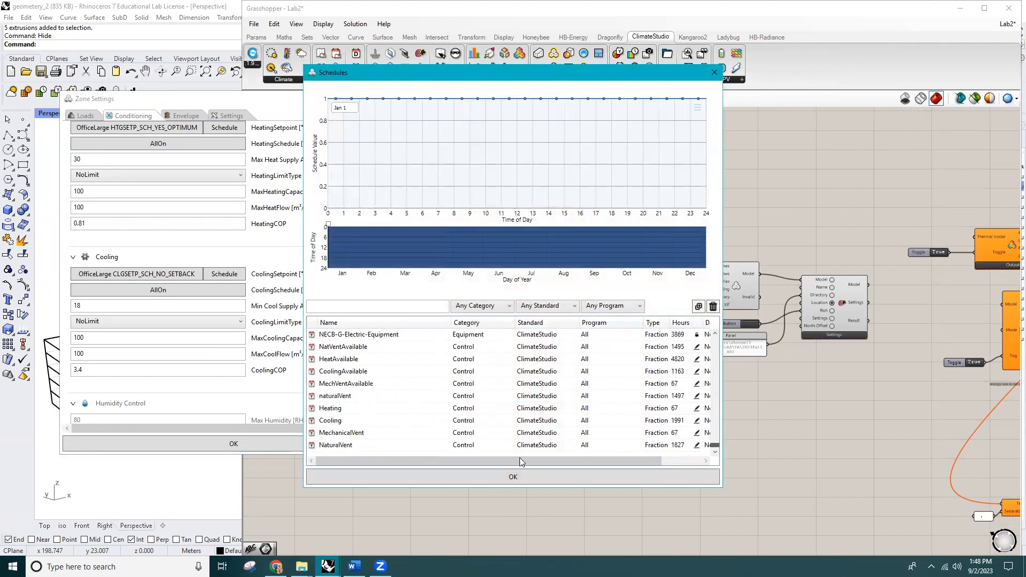
pyautogui.click(332, 408)
pyautogui.click(398, 478)
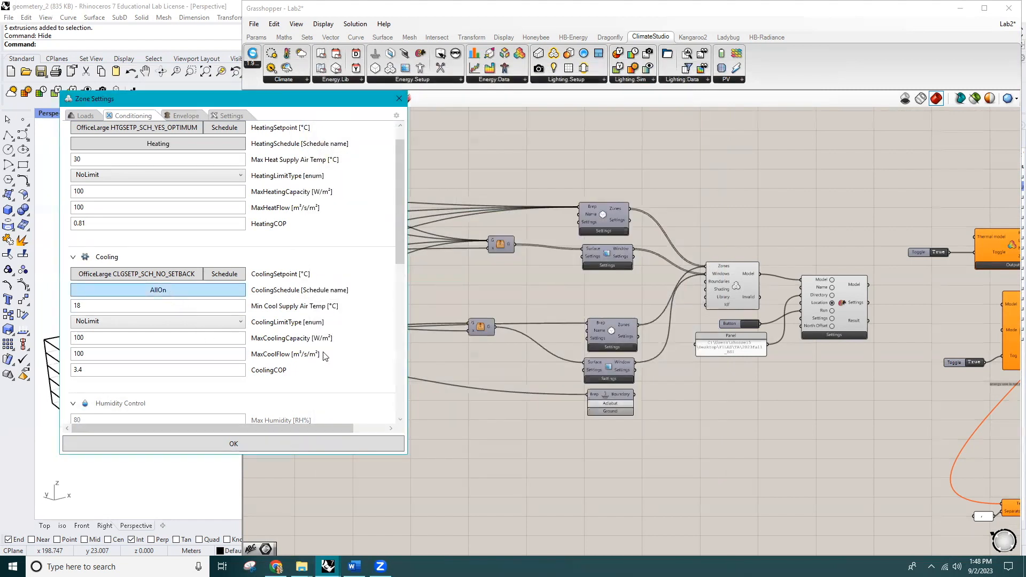
# Set the lower zone's CoolingSchedule to Cooling and its MechVentSchedule to MechanicalVent, and confirm the zone settings
pyautogui.moveTo(716, 339); pyautogui.dragTo(718, 464)
pyautogui.click(327, 477)
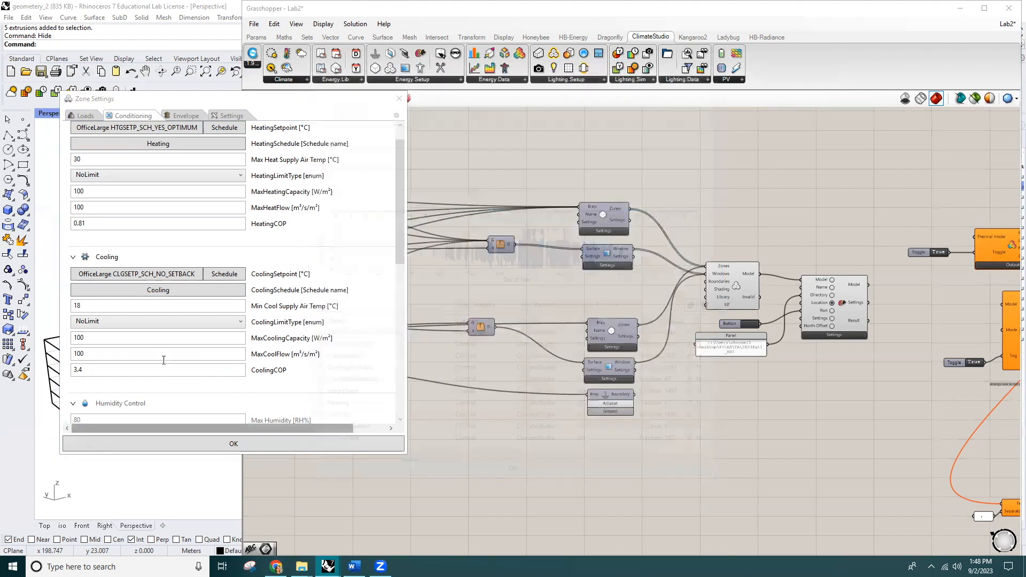
pyautogui.scroll(-6, 166, 336)
pyautogui.click(166, 337)
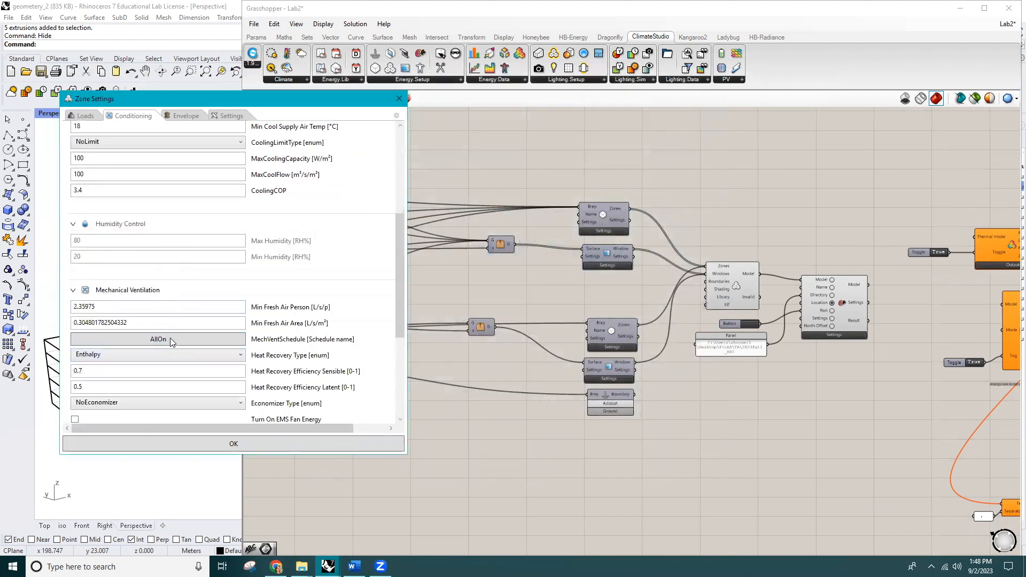
pyautogui.moveTo(715, 348); pyautogui.dragTo(493, 462)
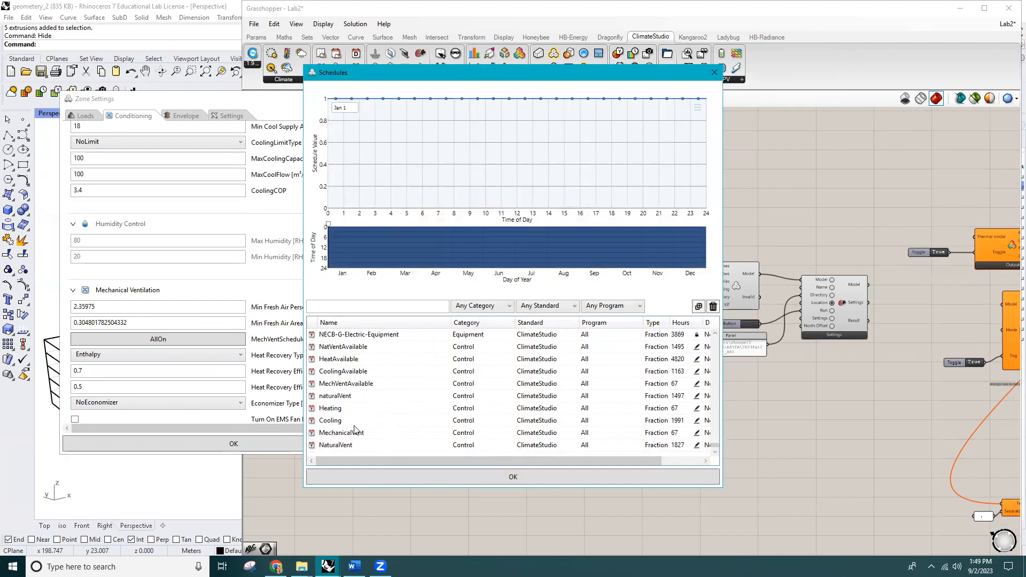
pyautogui.click(419, 433)
pyautogui.click(439, 477)
pyautogui.click(262, 447)
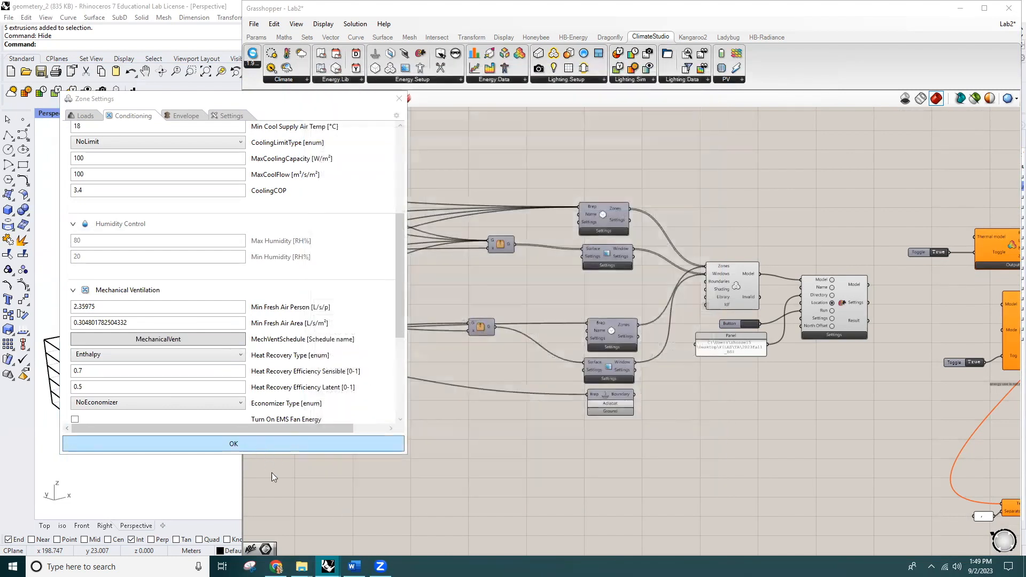
# Connect the simulation component's Model output to the Thermal model input and to the energy results component's Model input
pyautogui.scroll(-1, 503, 439)
pyautogui.moveTo(742, 442); pyautogui.dragTo(433, 464, button='right')
pyautogui.scroll(2, 530, 384)
pyautogui.moveTo(485, 286); pyautogui.dragTo(632, 220)
pyautogui.moveTo(650, 318); pyautogui.dragTo(668, 316)
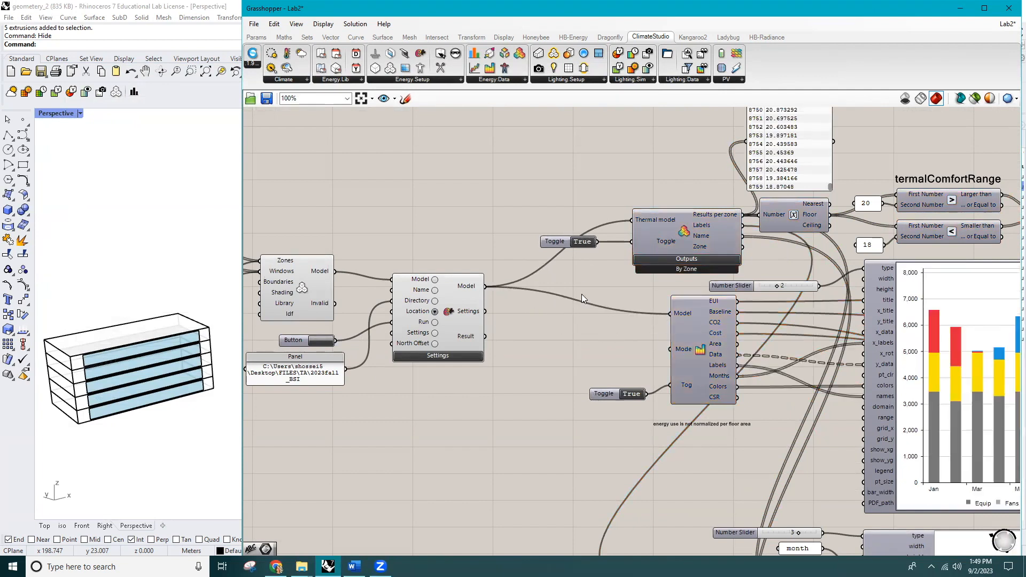
# Set the toggles of the thermal results and energy results components to False
pyautogui.click(583, 242)
pyautogui.click(636, 392)
pyautogui.moveTo(312, 390); pyautogui.dragTo(445, 392, button='right')
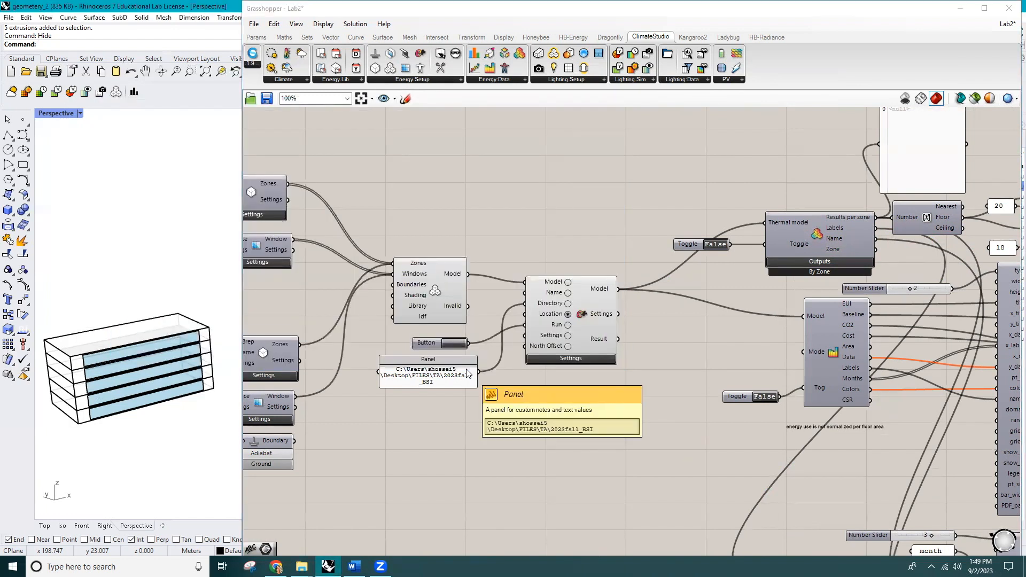
# Set the toggles of both results components back to True to load the results into the charts
pyautogui.moveTo(687, 341); pyautogui.dragTo(559, 372, button='right')
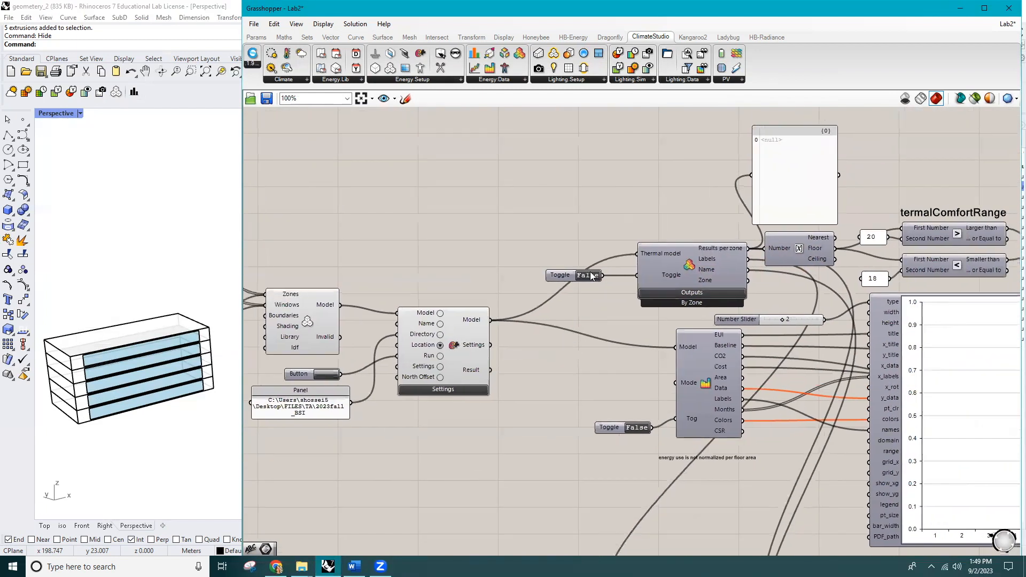
pyautogui.doubleClick(636, 428)
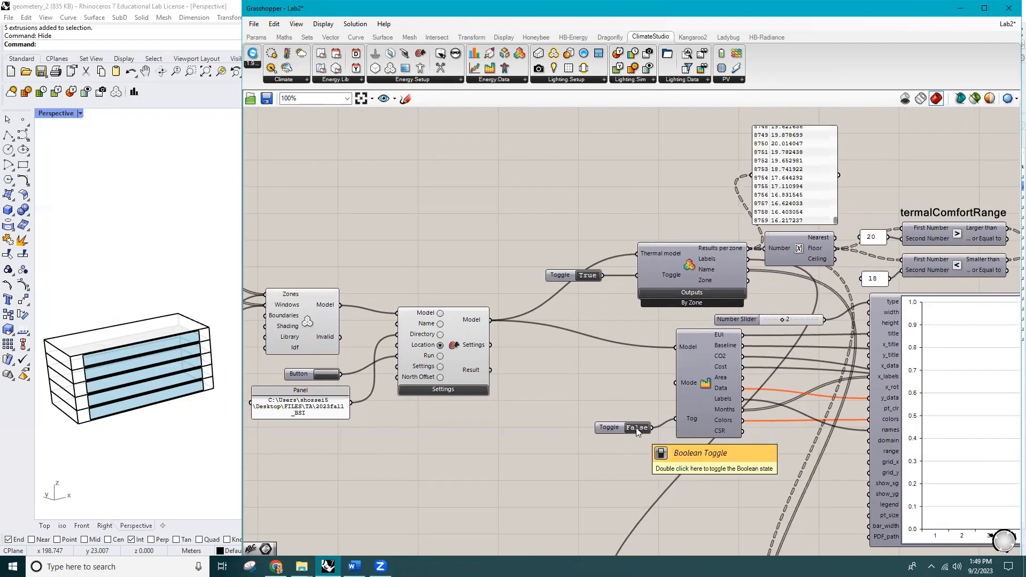
pyautogui.scroll(-2, 680, 423)
pyautogui.moveTo(796, 490); pyautogui.dragTo(674, 365, button='right')
pyautogui.scroll(1, 569, 281)
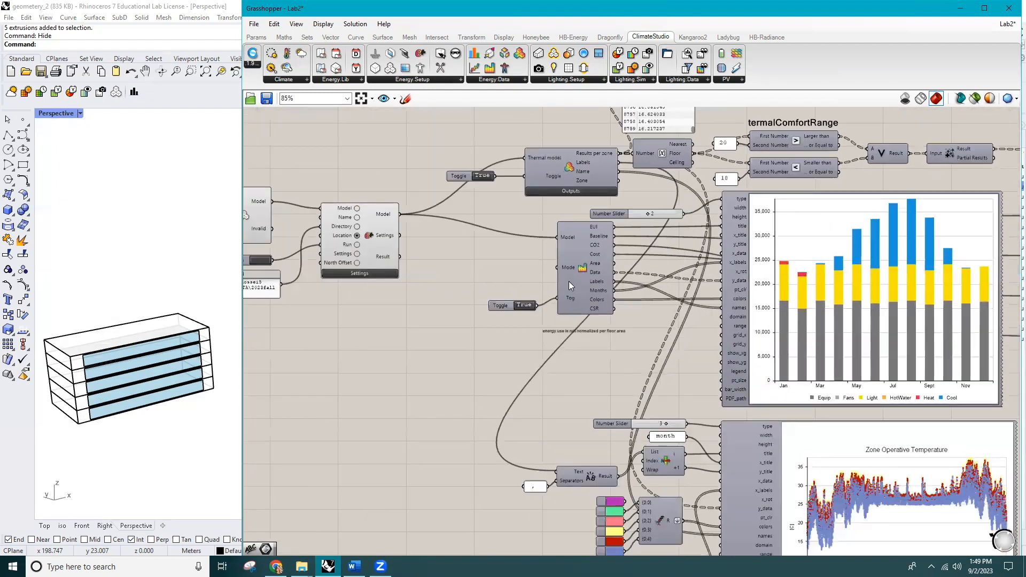
# Chart the energy results in EUI mode, and switch the Mode input on to EnergyBalance
pyautogui.rightClick(566, 269)
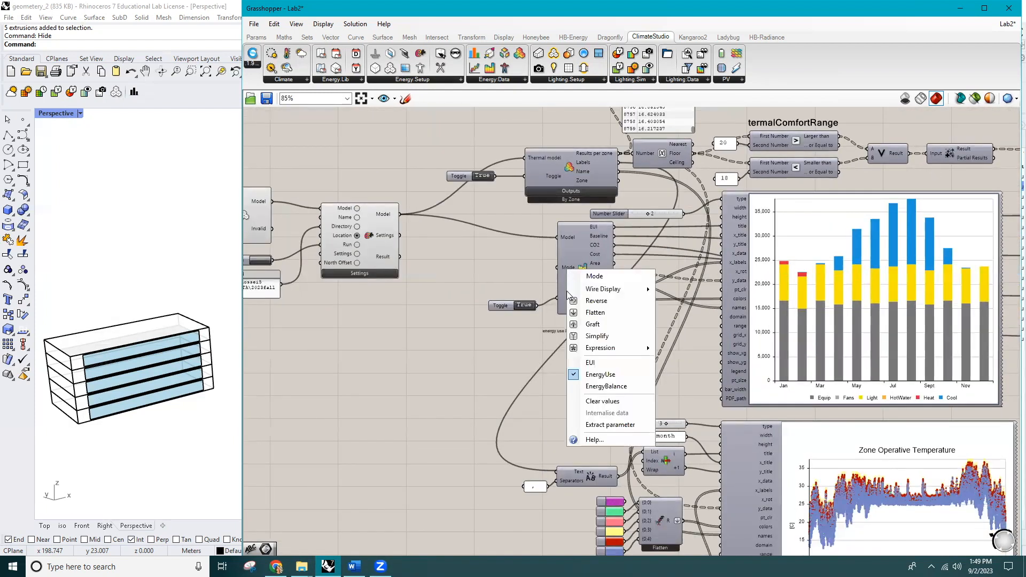
pyautogui.click(588, 362)
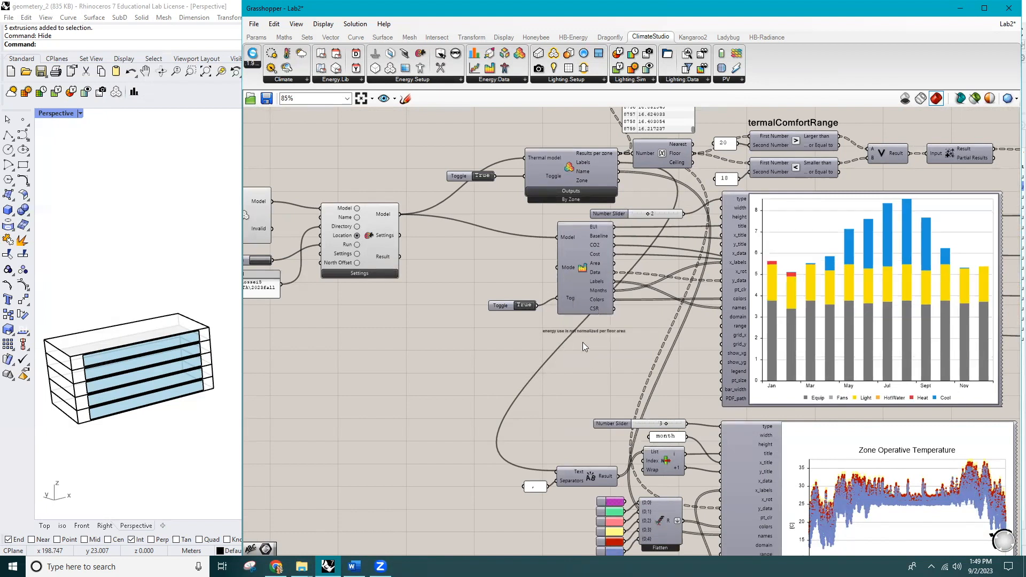
pyautogui.rightClick(568, 270)
pyautogui.click(611, 385)
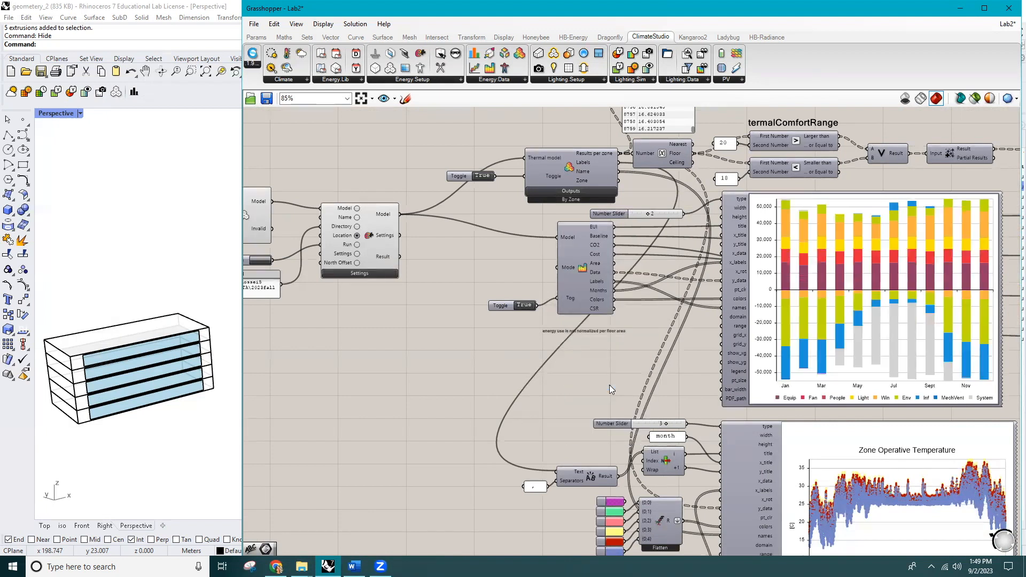
pyautogui.scroll(-5, 601, 374)
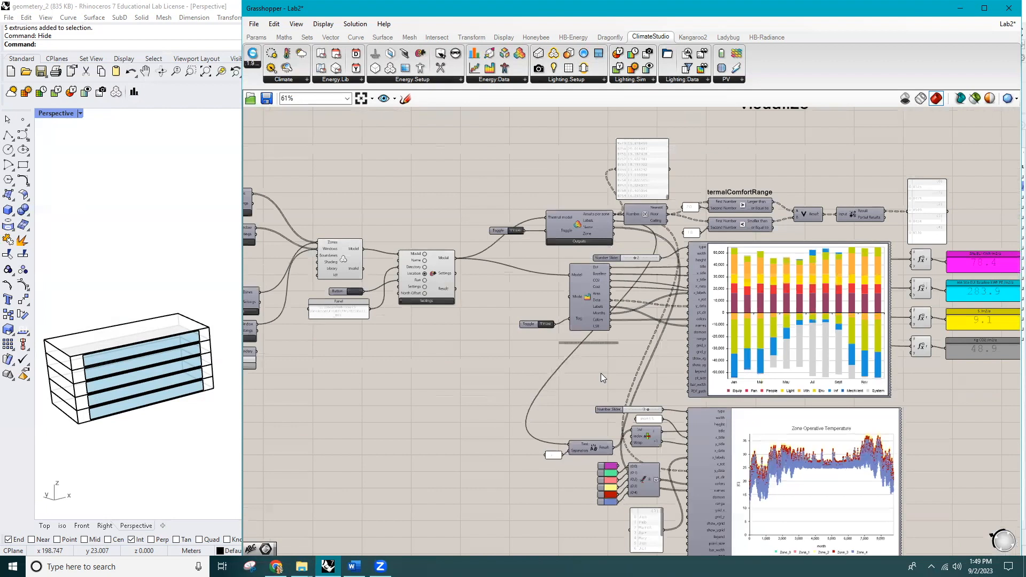